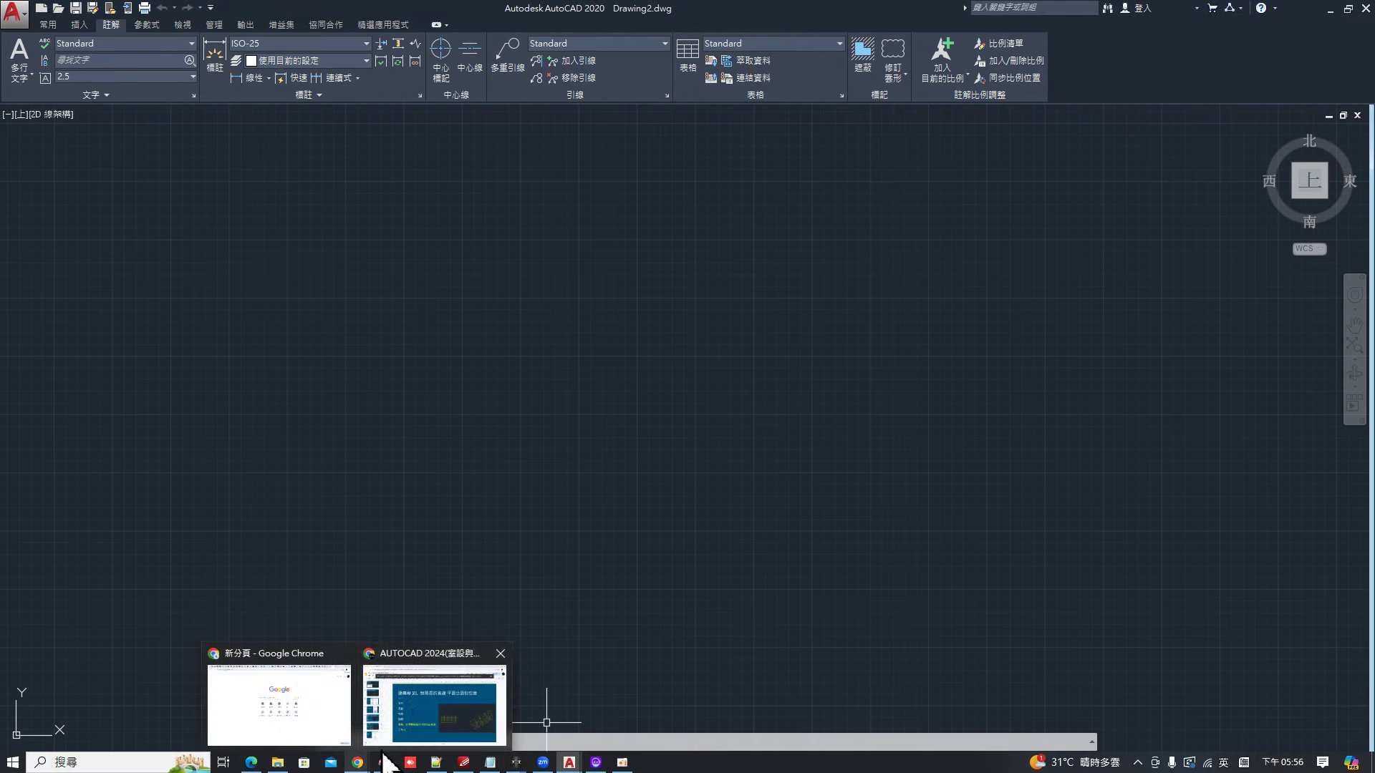
Check the reference presentation, then return to AutoCAD's general drawing tools
left_click(417, 677)
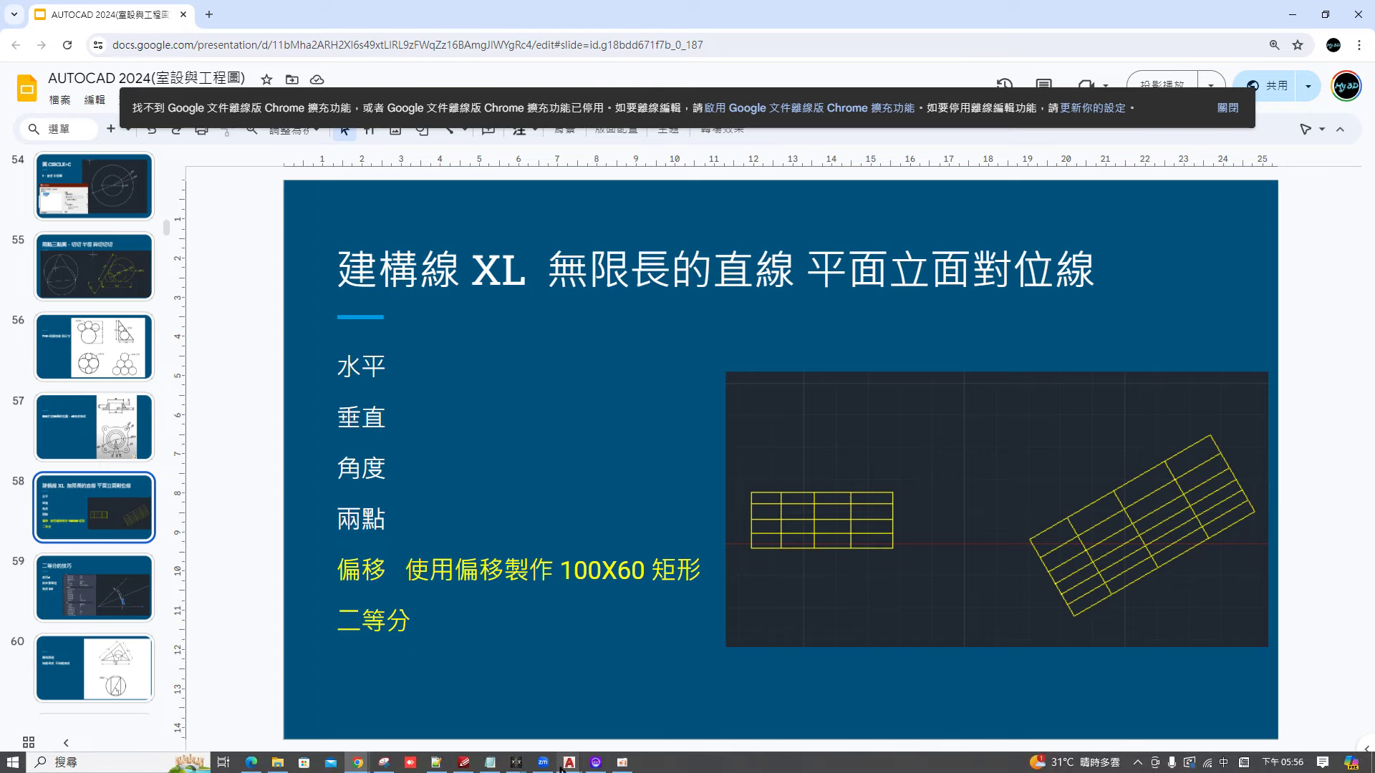
mouse_move(569, 762)
left_click(615, 716)
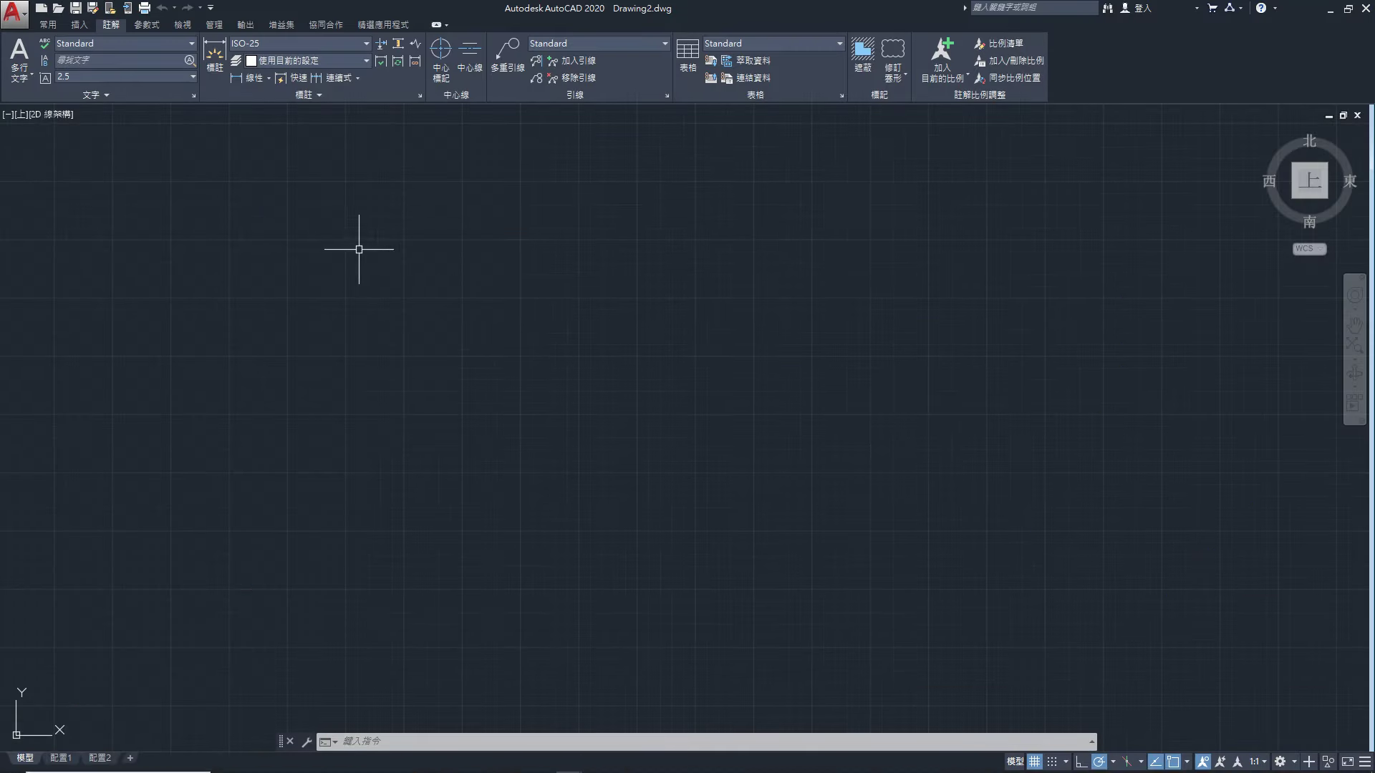
left_click(49, 23)
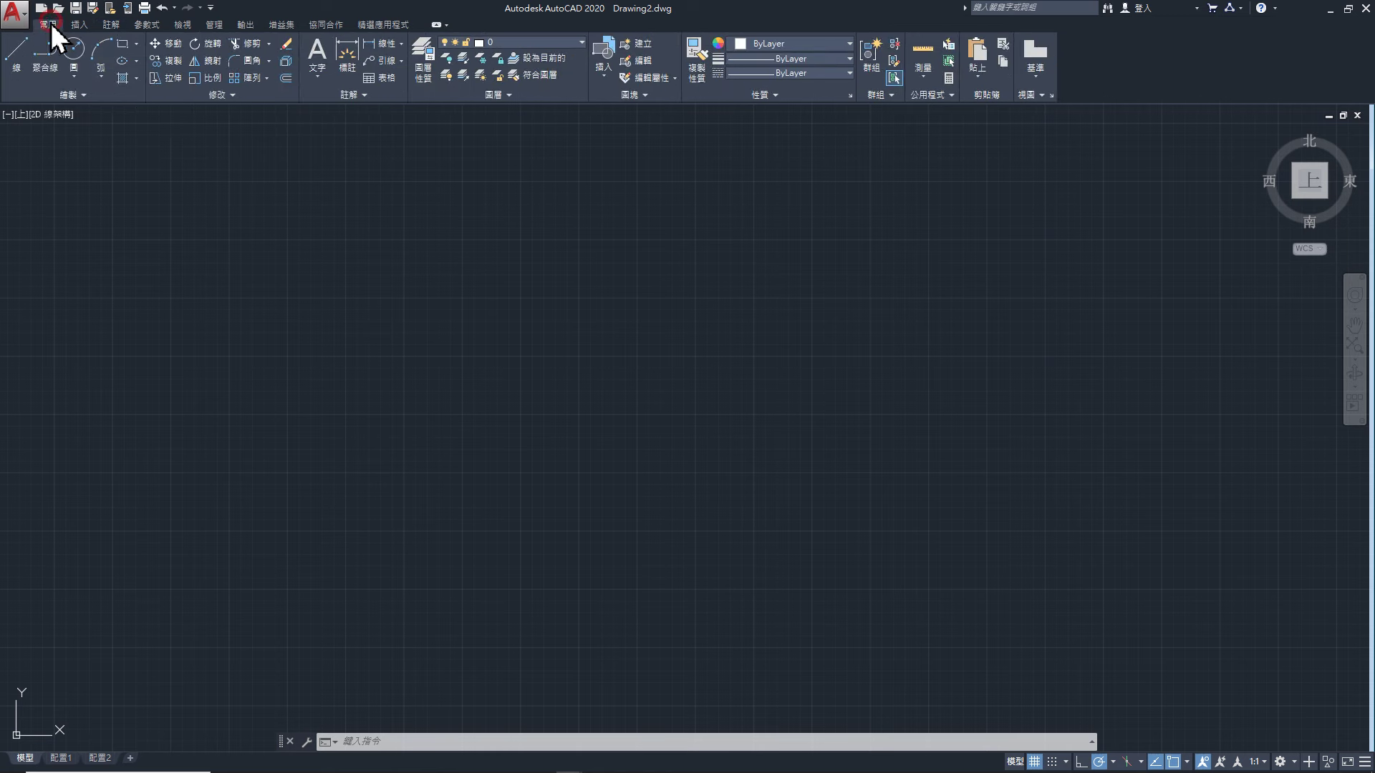
left_click(67, 94)
Draw five horizontal construction lines with XL
type("xl")
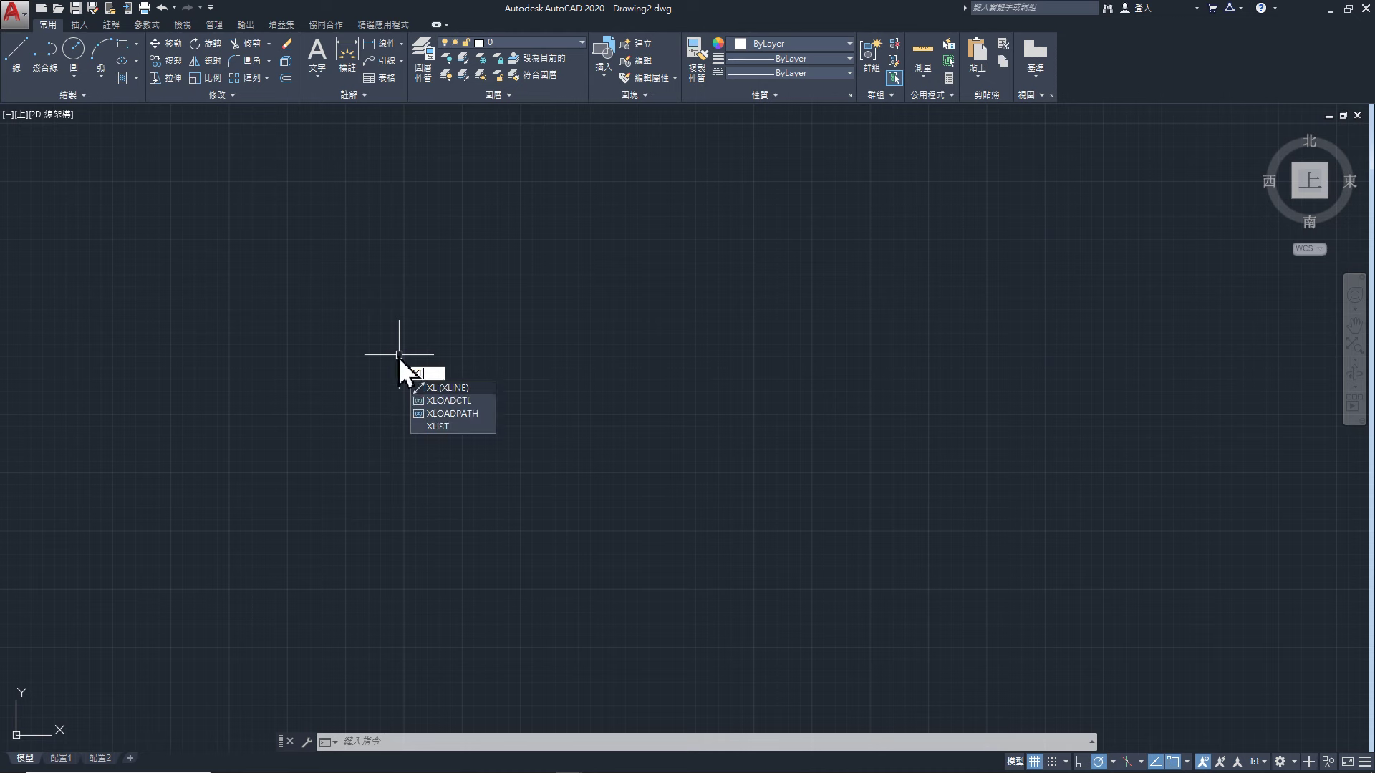
key("Return")
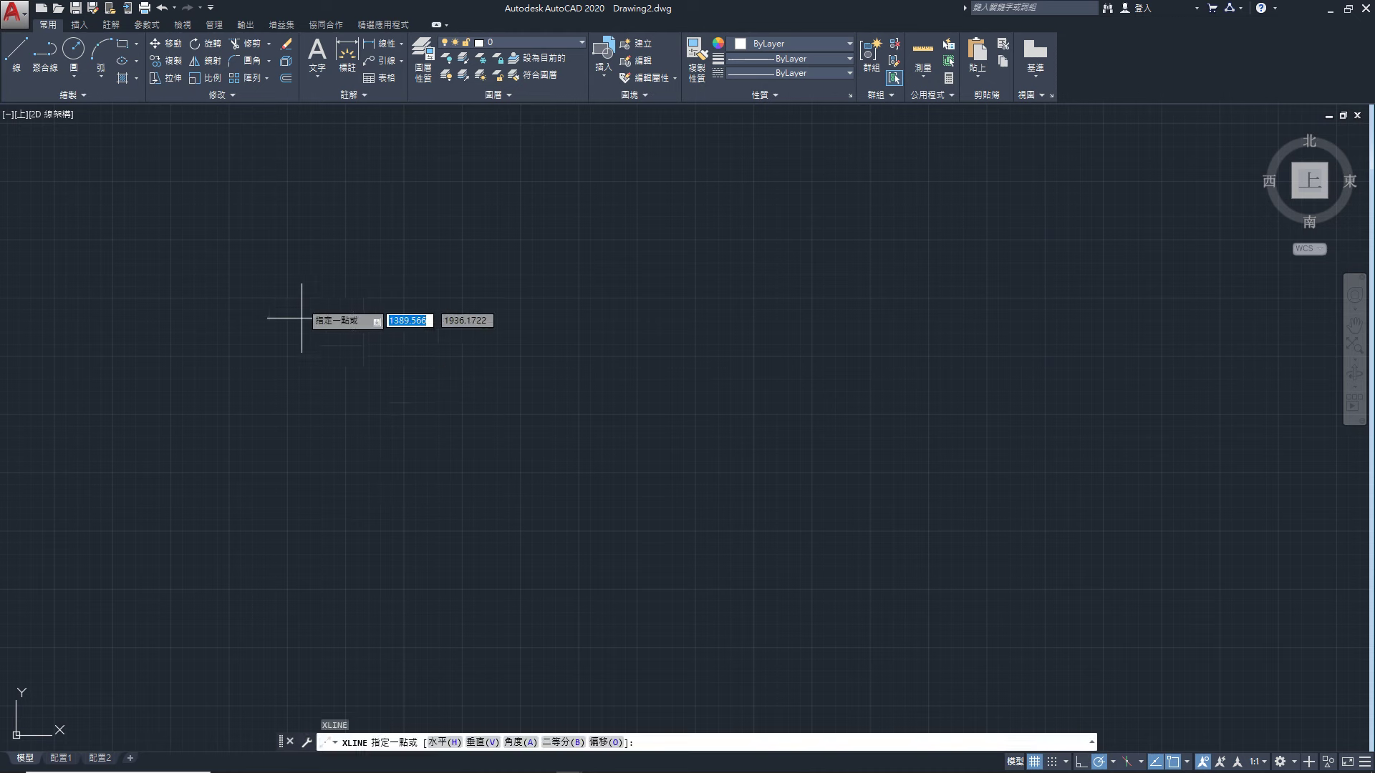
left_click(443, 746)
left_click(432, 266)
left_click(431, 314)
left_click(432, 368)
left_click(432, 414)
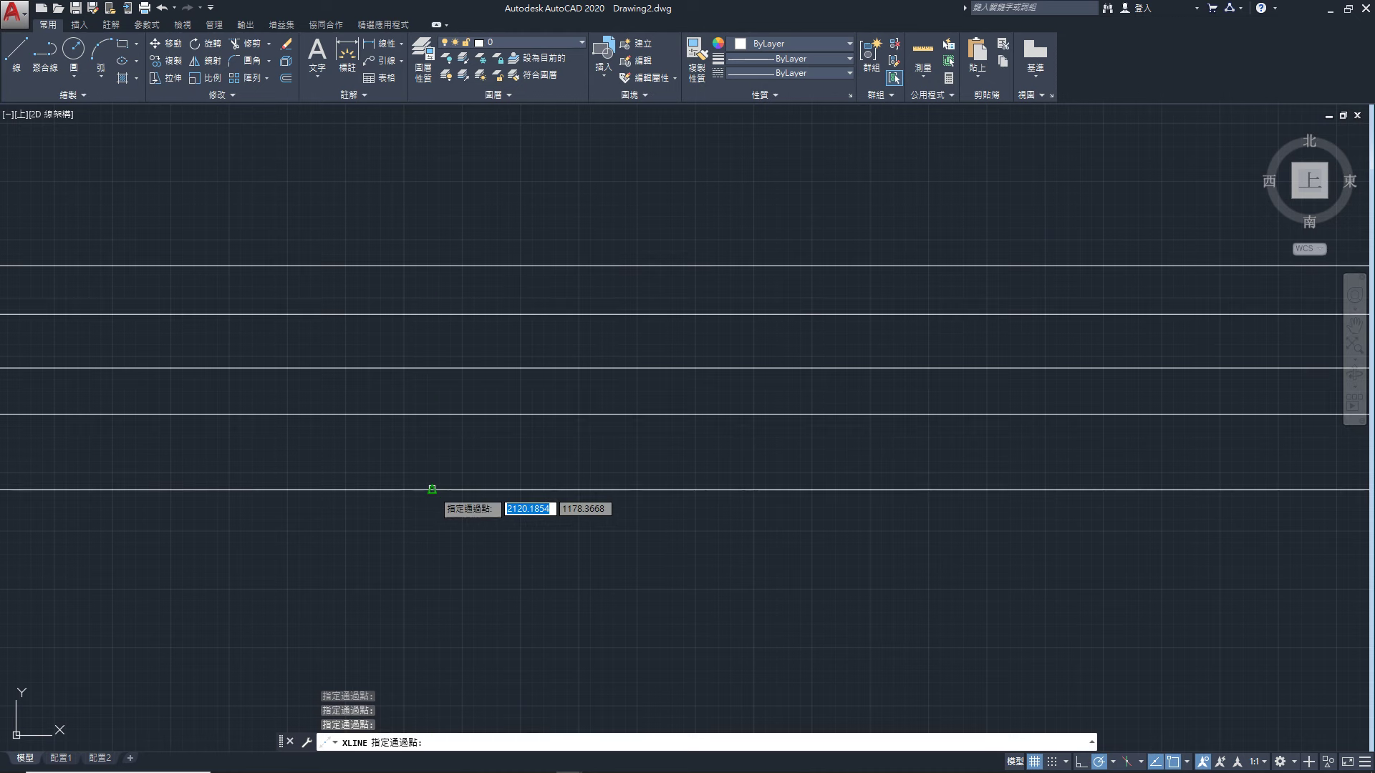
left_click(565, 489)
key("Return")
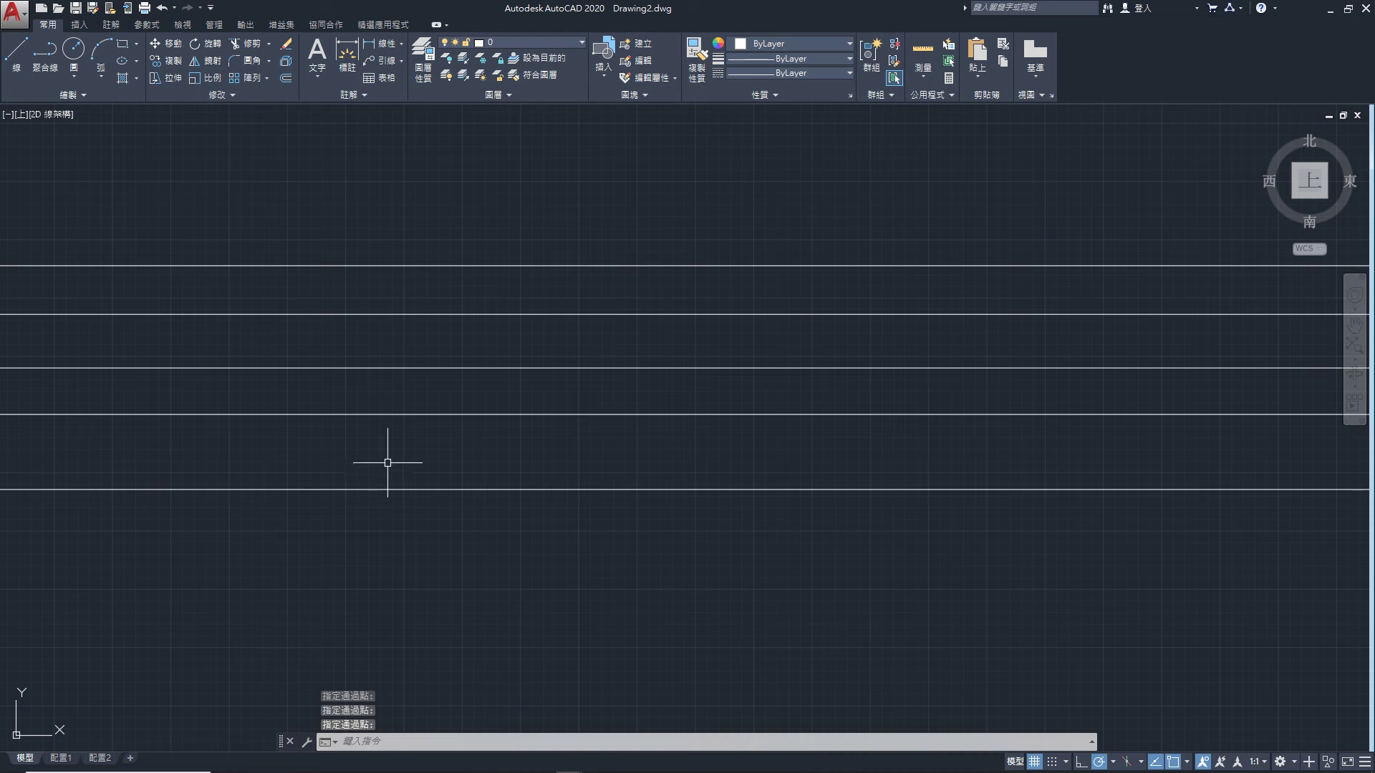
Draw seven vertical construction lines across the horizontal ones
key("Return")
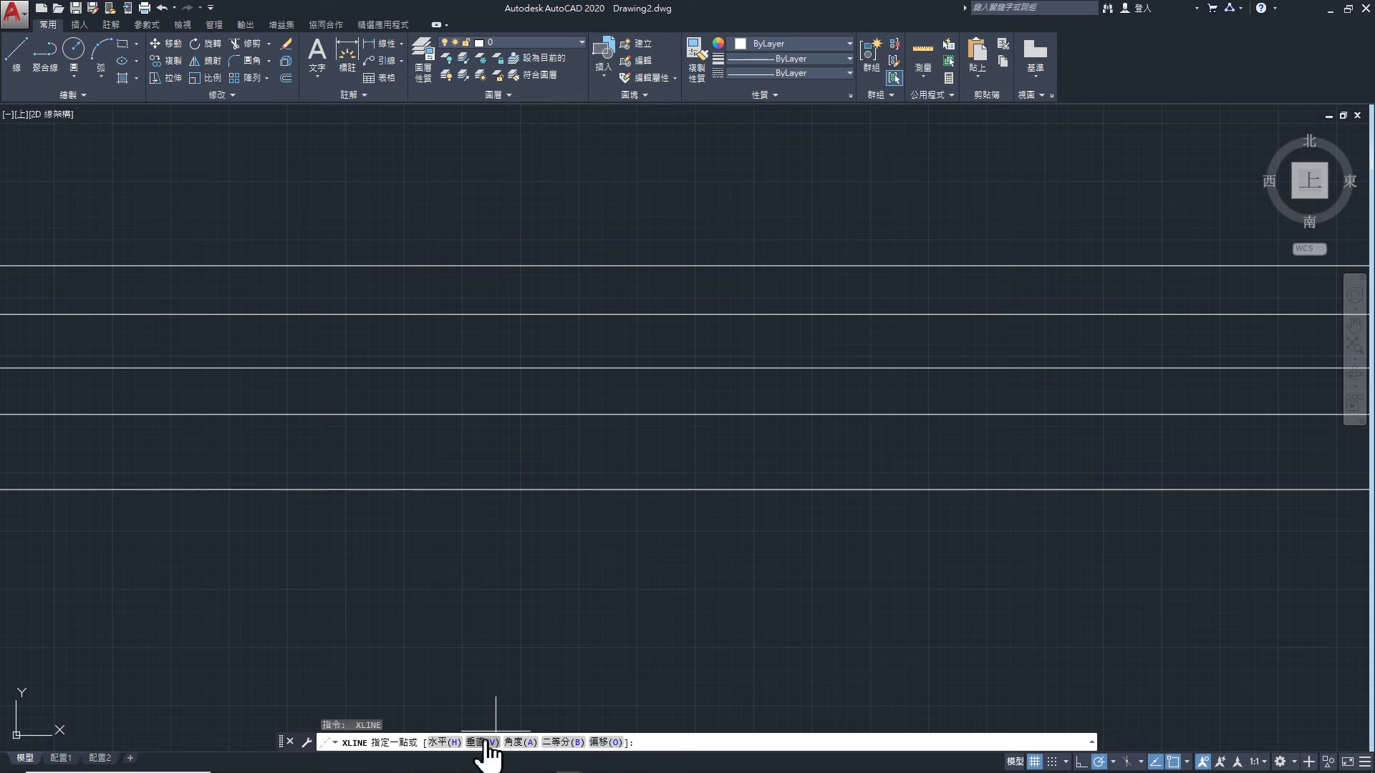
left_click(486, 742)
left_click(407, 465)
left_click(476, 458)
left_click(554, 457)
left_click(599, 456)
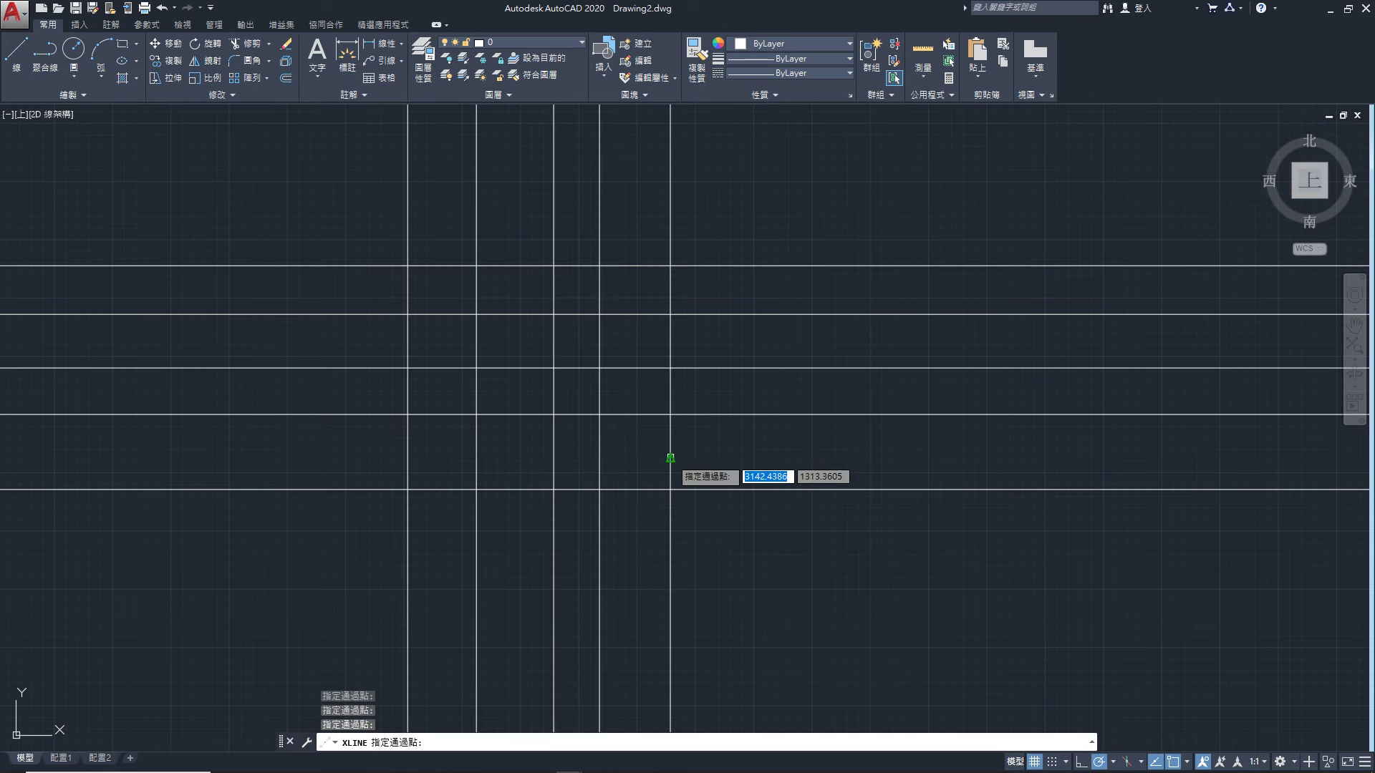
left_click(670, 455)
left_click(726, 451)
left_click(808, 440)
key("Return")
scroll(783, 344, "up", 2)
Trim the line ends left of and below the grid, using all lines as edges
scroll(784, 344, "down", 2)
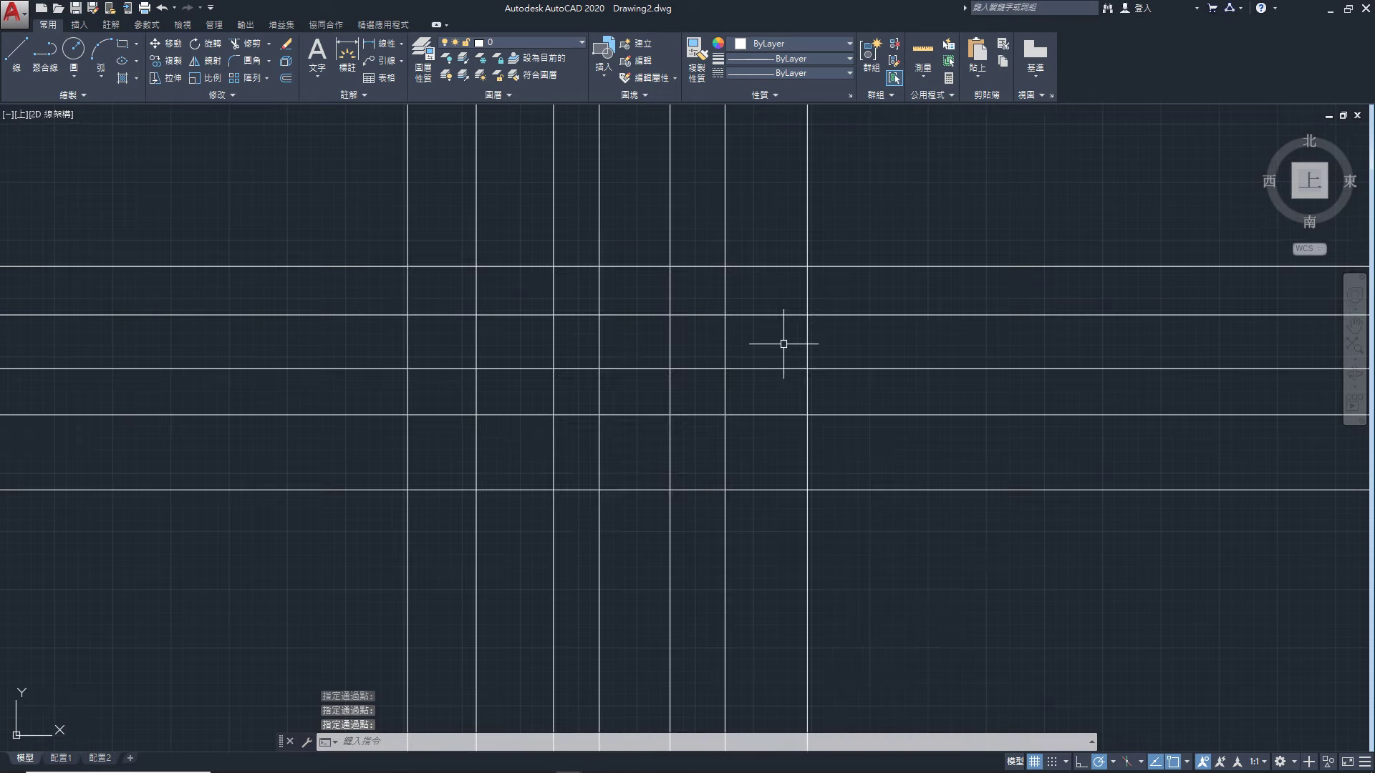
left_click(250, 43)
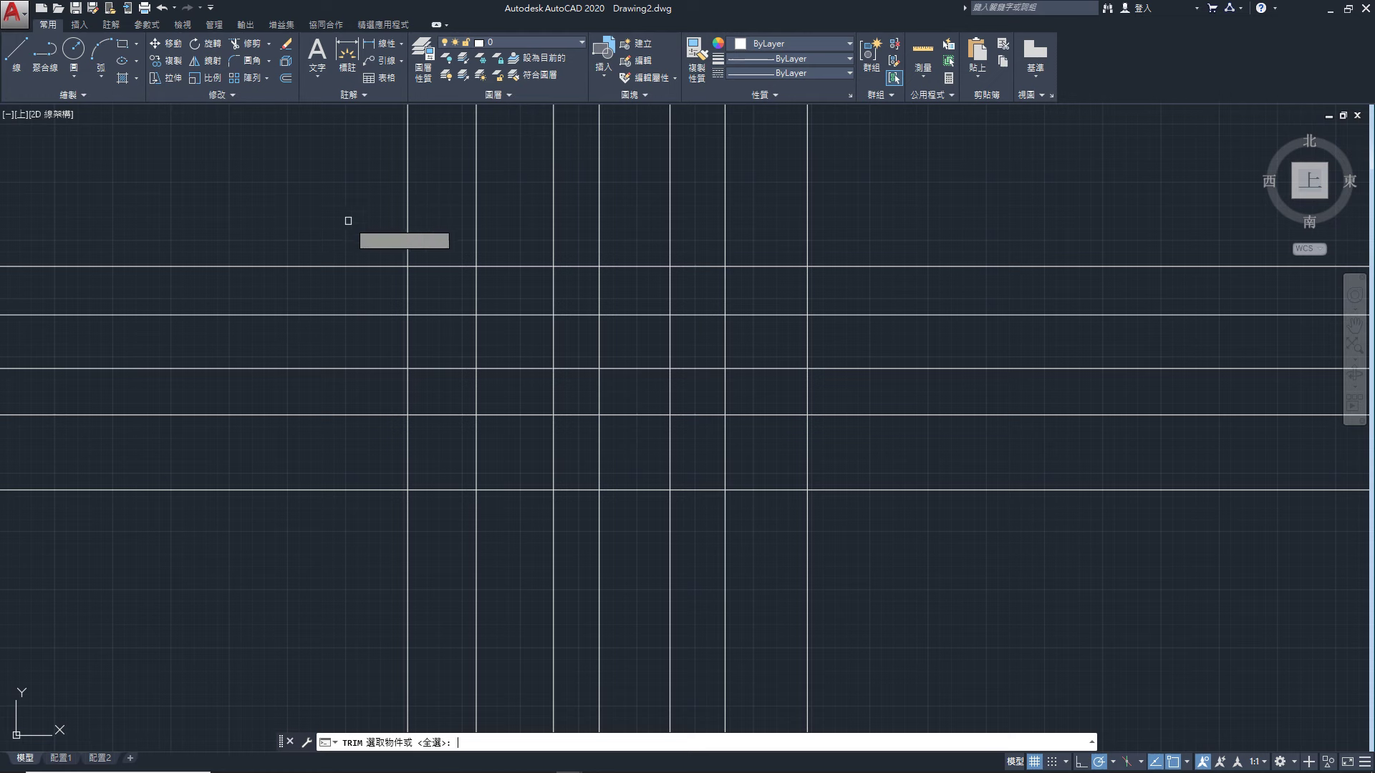
key("Return")
left_click(344, 221)
left_click(288, 631)
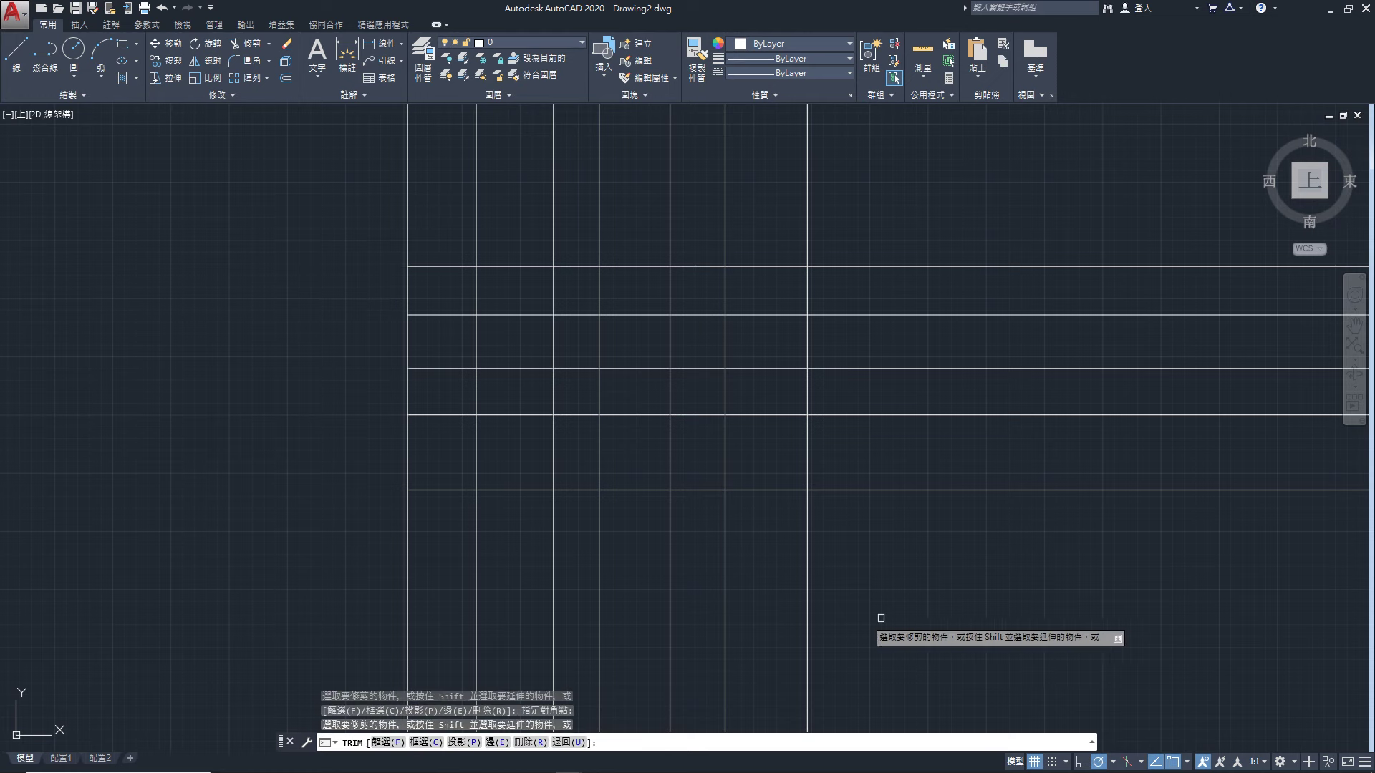
left_click(1016, 601)
left_click(287, 650)
left_click(1012, 577)
left_click(896, 629)
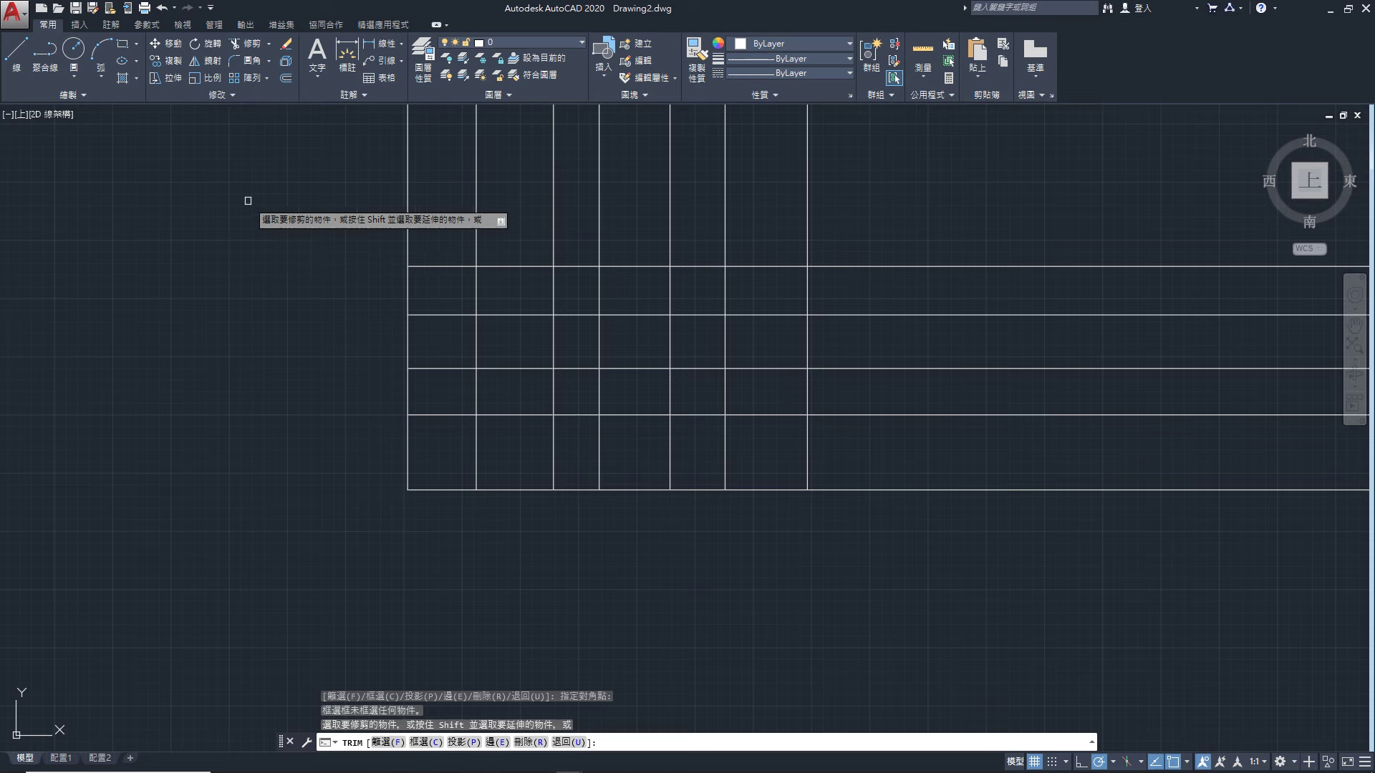
Trim the right and top line ends, then undo the trim to restore the full lines
scroll(641, 298, "up", 2)
scroll(642, 298, "down", 2)
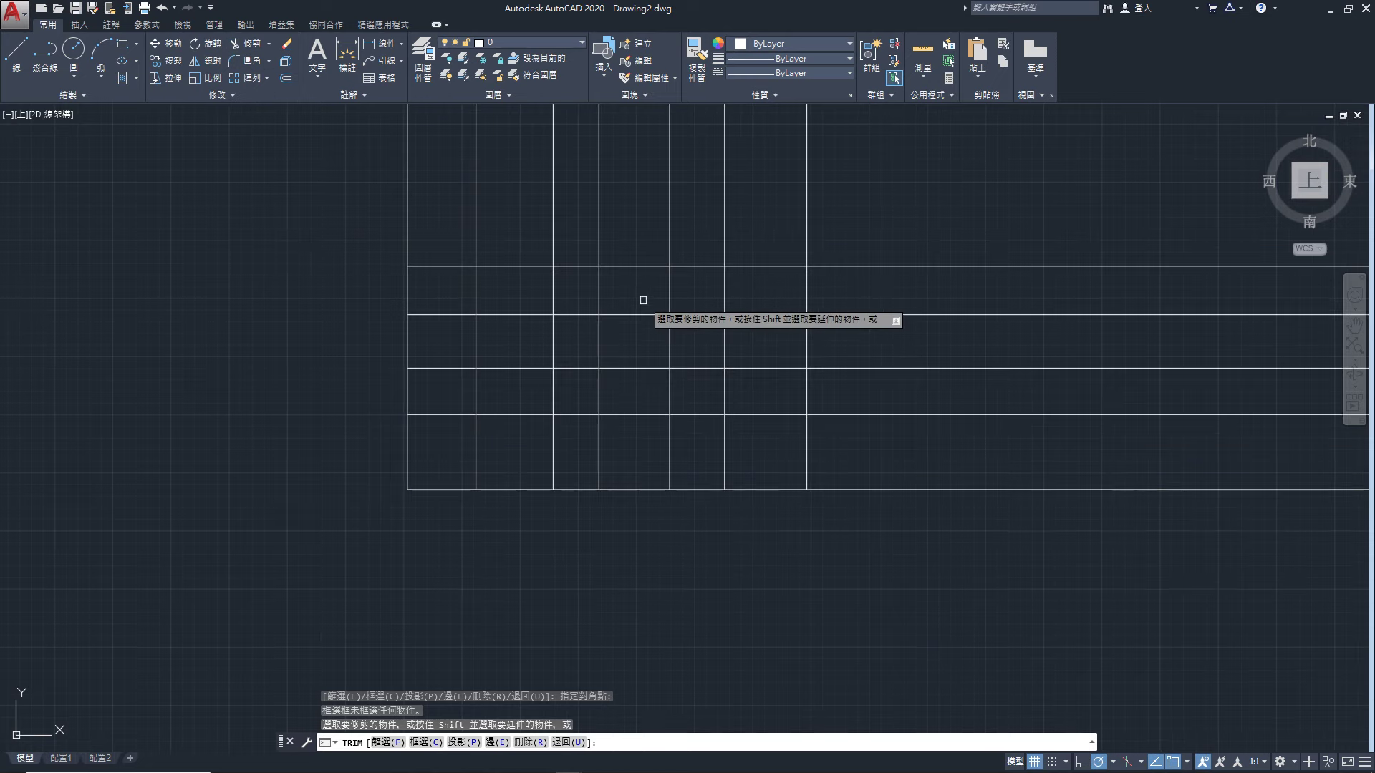
left_click(961, 225)
left_click(947, 552)
left_click(890, 200)
left_click(322, 258)
key("Return")
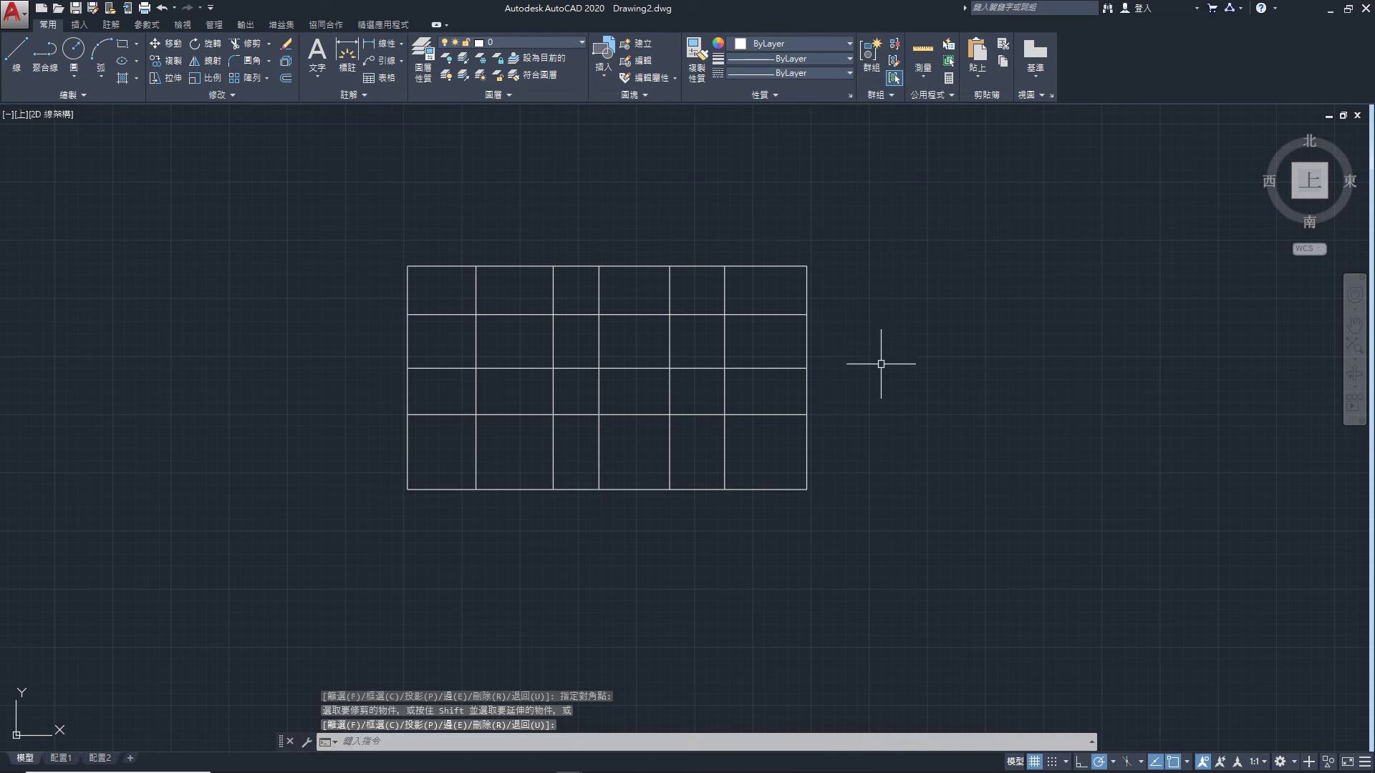
key("ctrl+z")
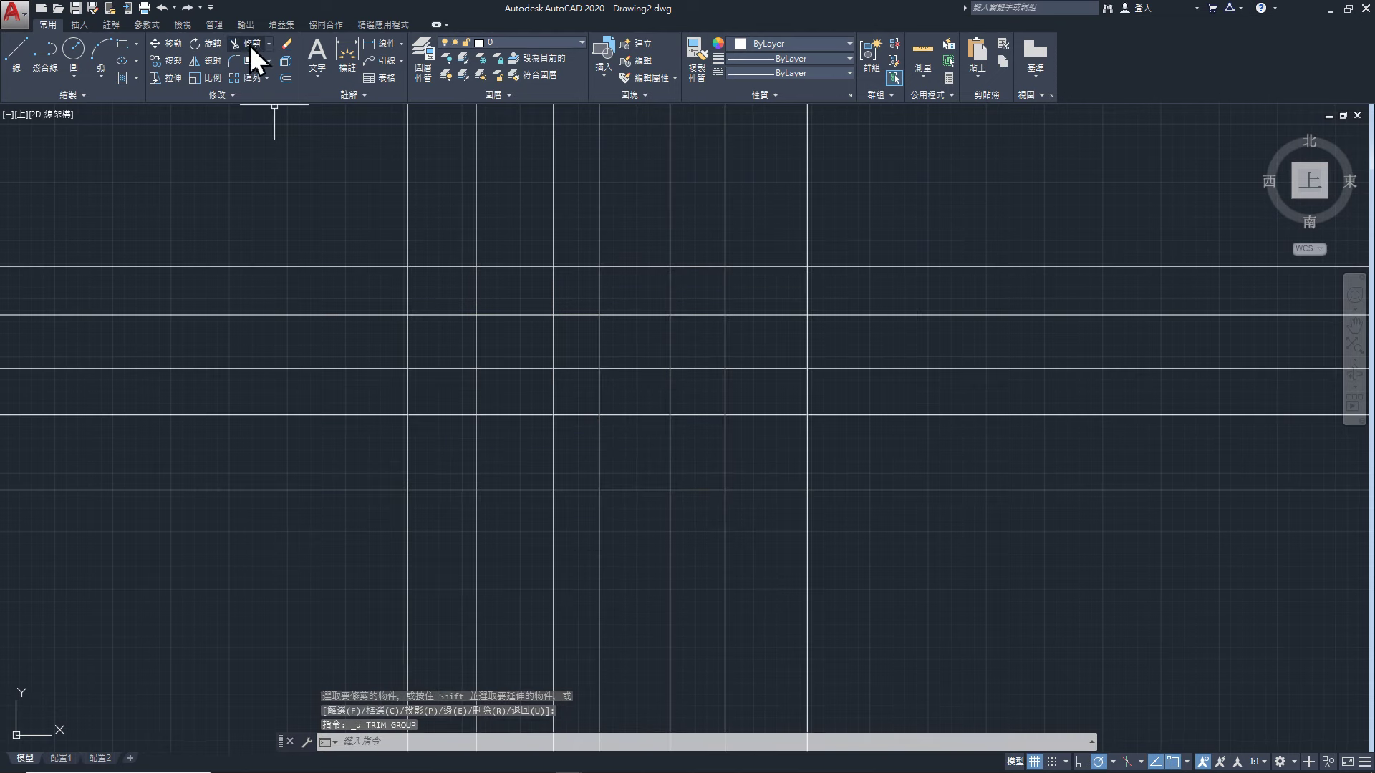
Retry TRIM with all lines as edges and cut the line ends left of and below the grid
left_click(249, 49)
left_click(341, 246)
left_click(317, 344)
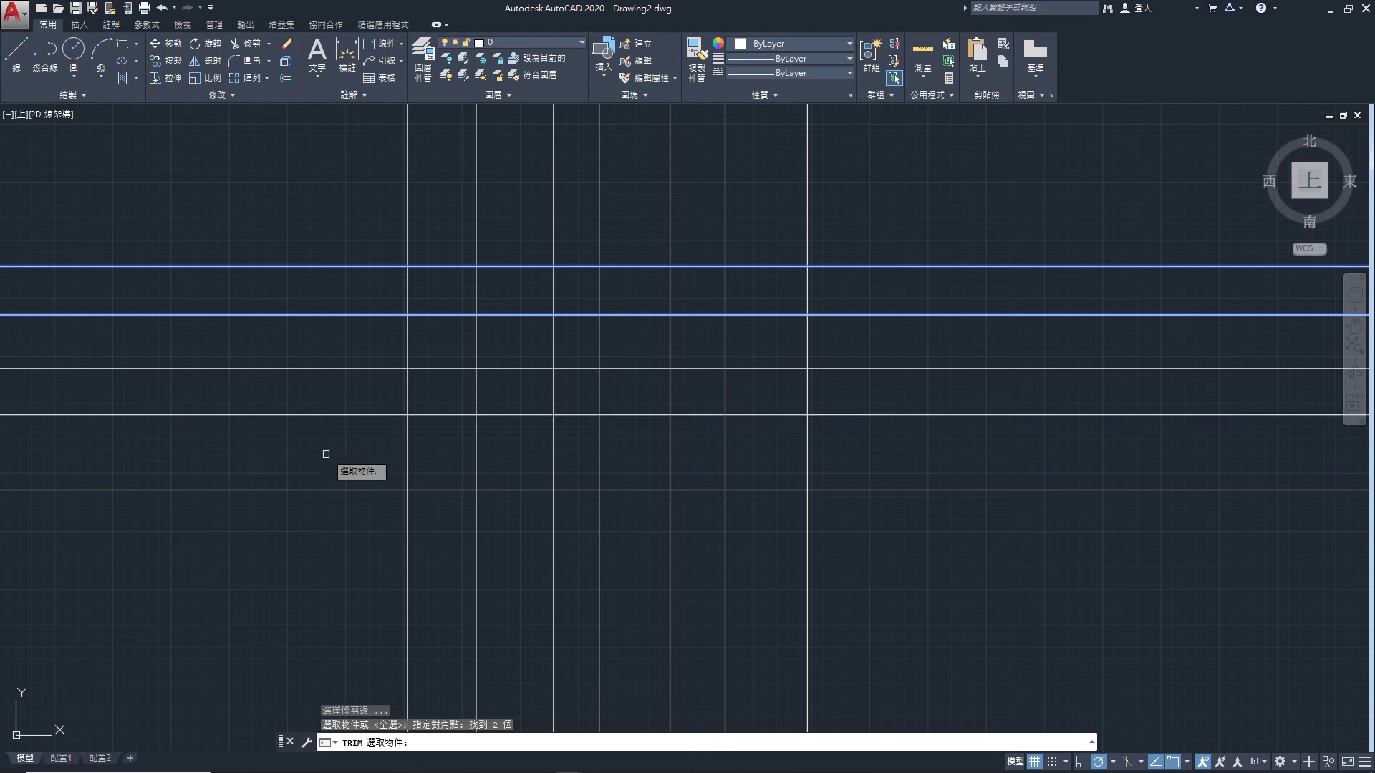
key("Escape")
key("Escape")
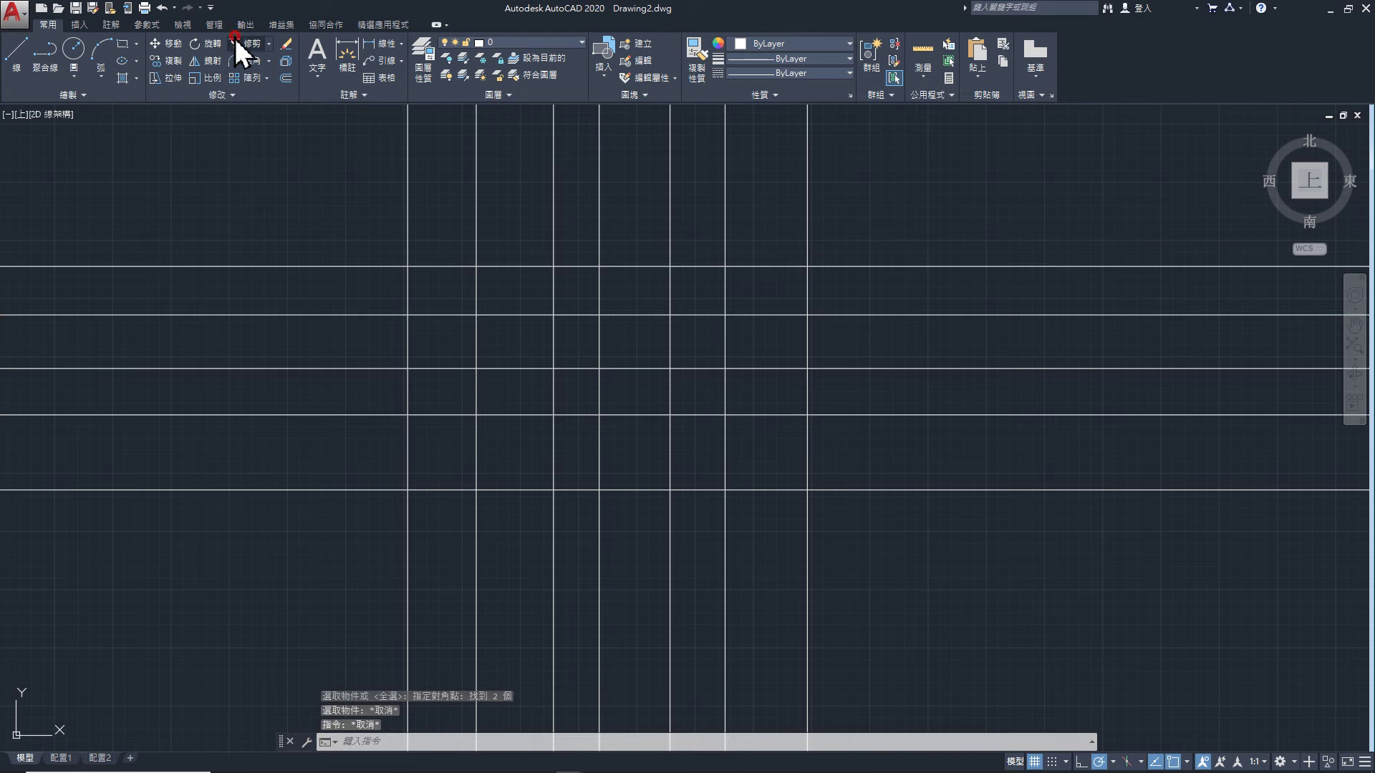
left_click(235, 43)
key("Return")
left_click(320, 209)
left_click(339, 549)
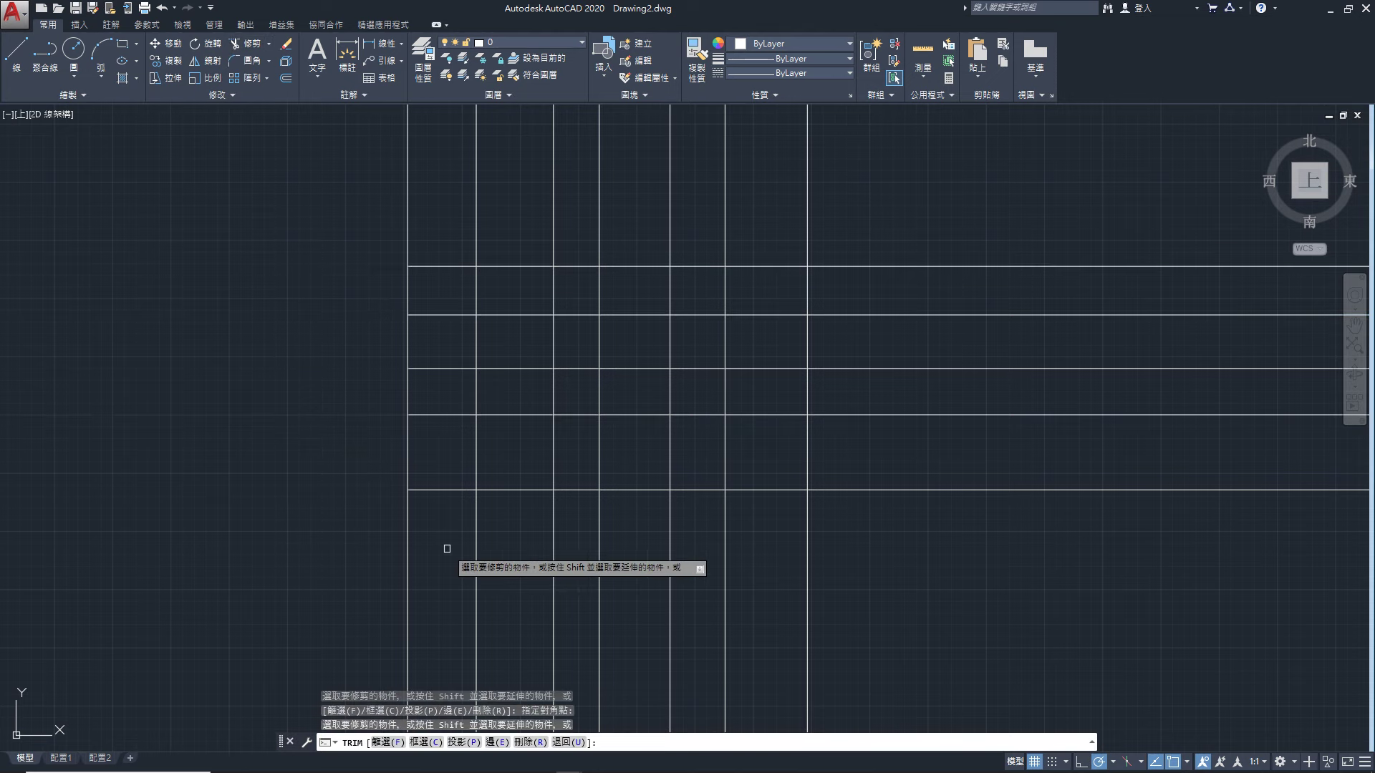
left_click(814, 568)
left_click(270, 644)
Trim the line ends right of and above the grid to close it
left_click(936, 252)
left_click(876, 566)
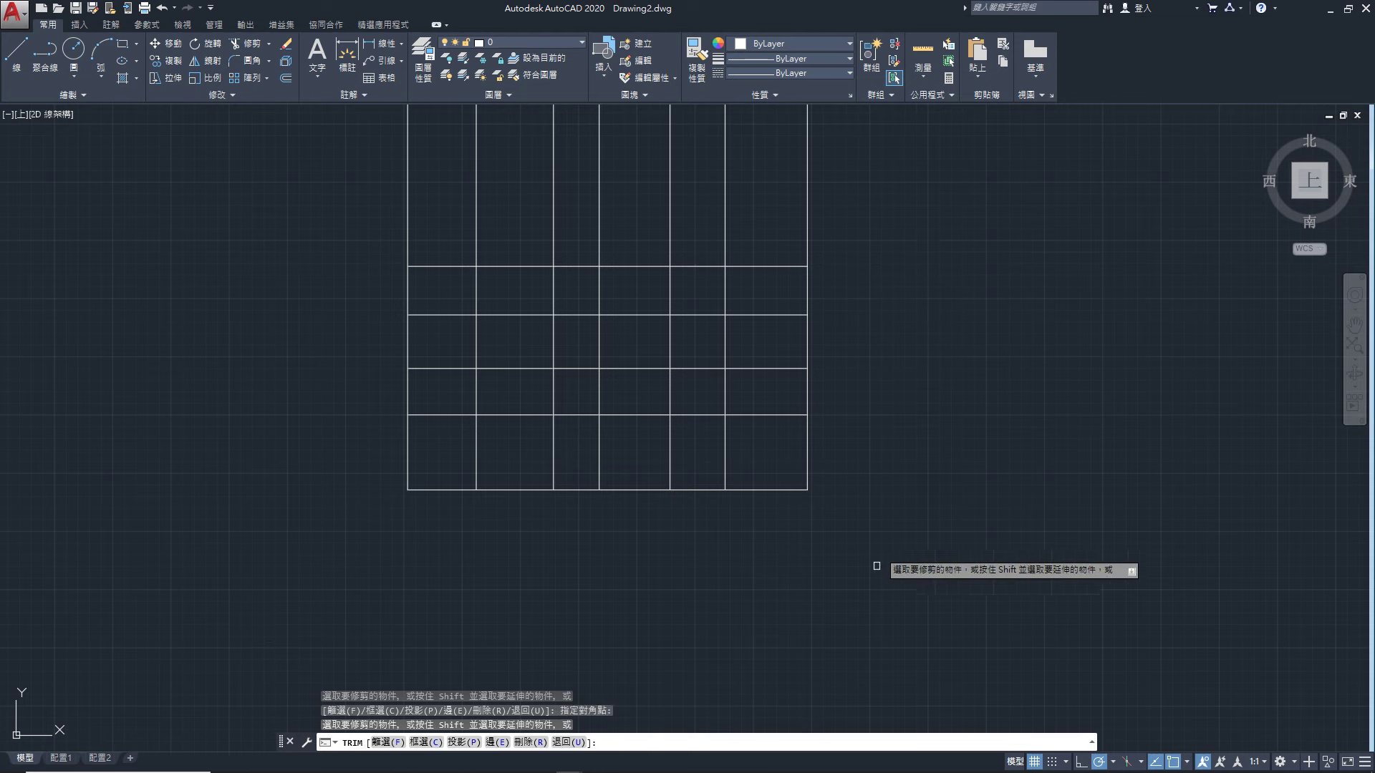
left_click(891, 205)
left_click(246, 219)
key("Return")
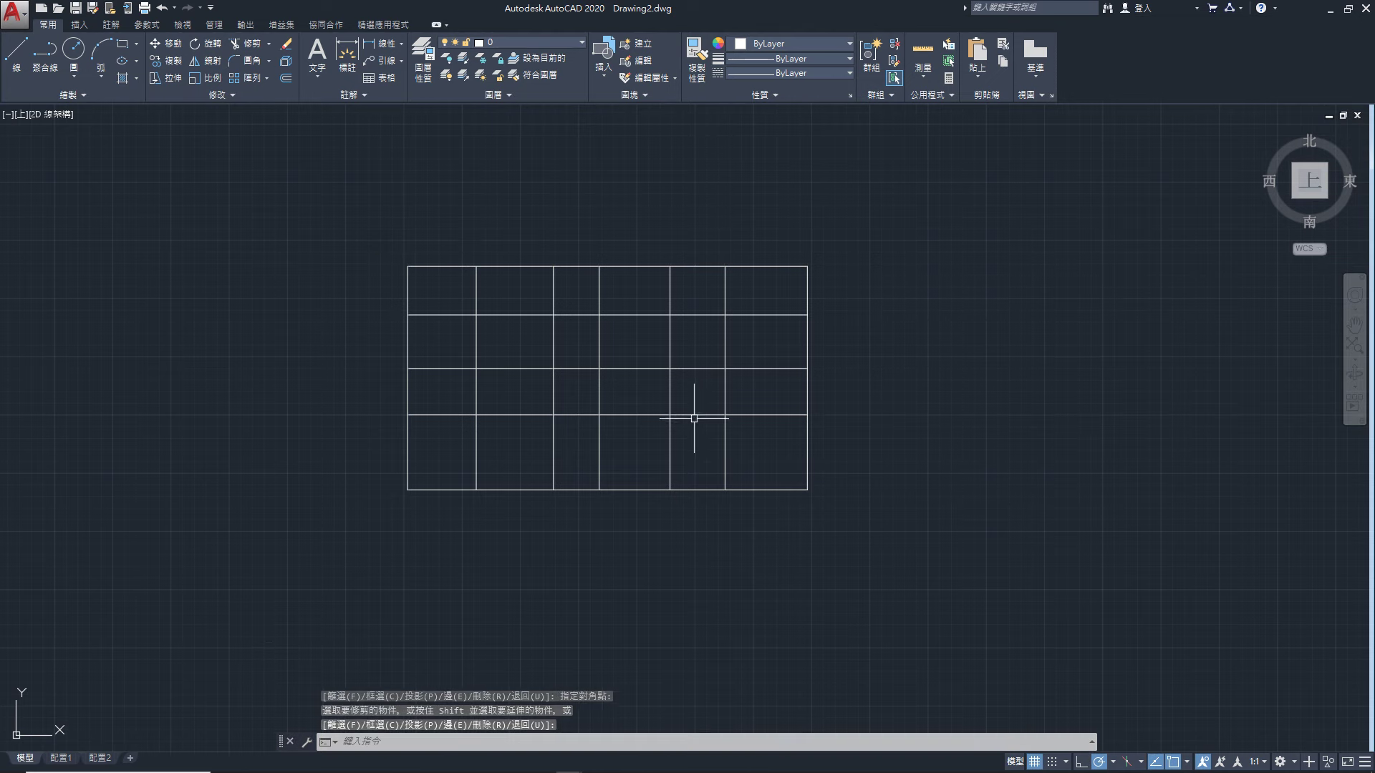
Recentre the view on the divided rectangle
scroll(695, 424, "up", 2)
middle_click_drag(693, 415, 684, 438)
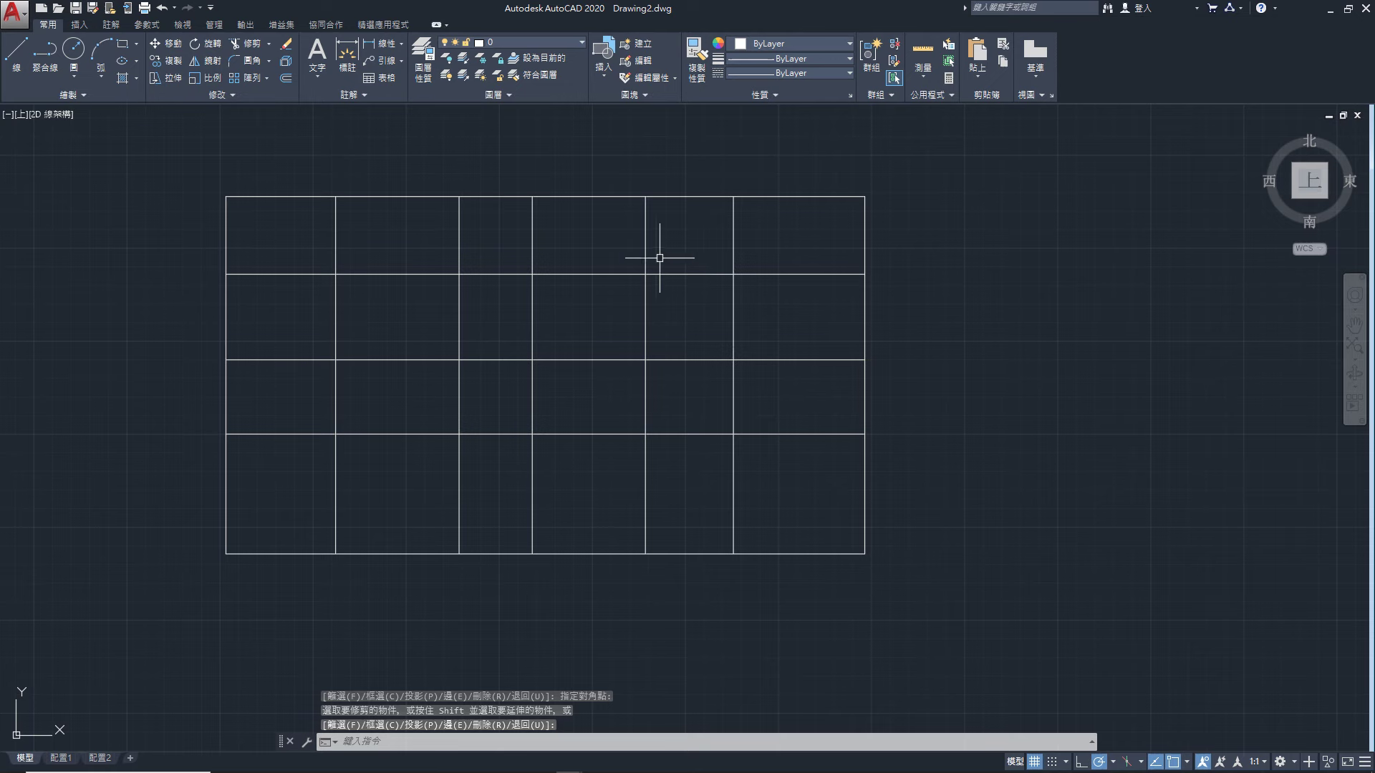
left_click(623, 763)
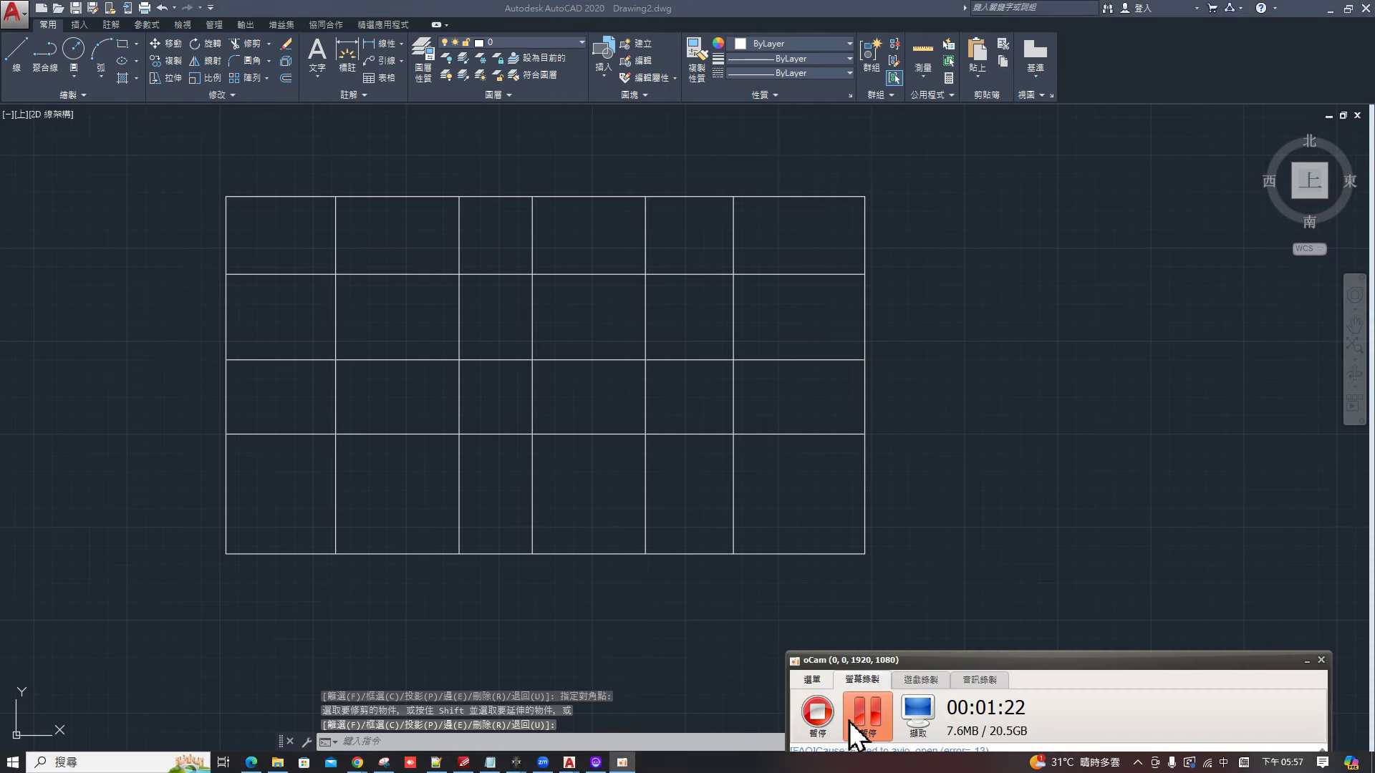
left_click(870, 716)
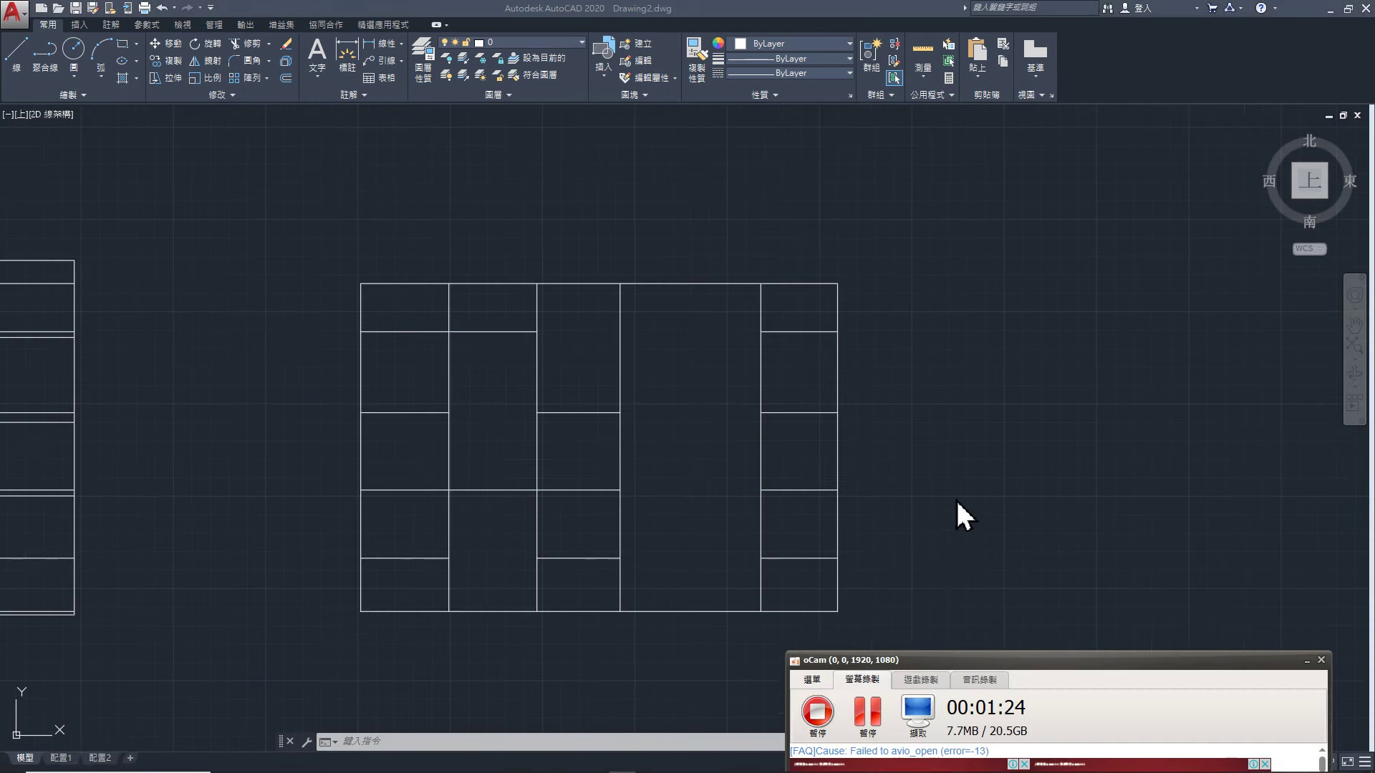
scroll(940, 476, "down", 2)
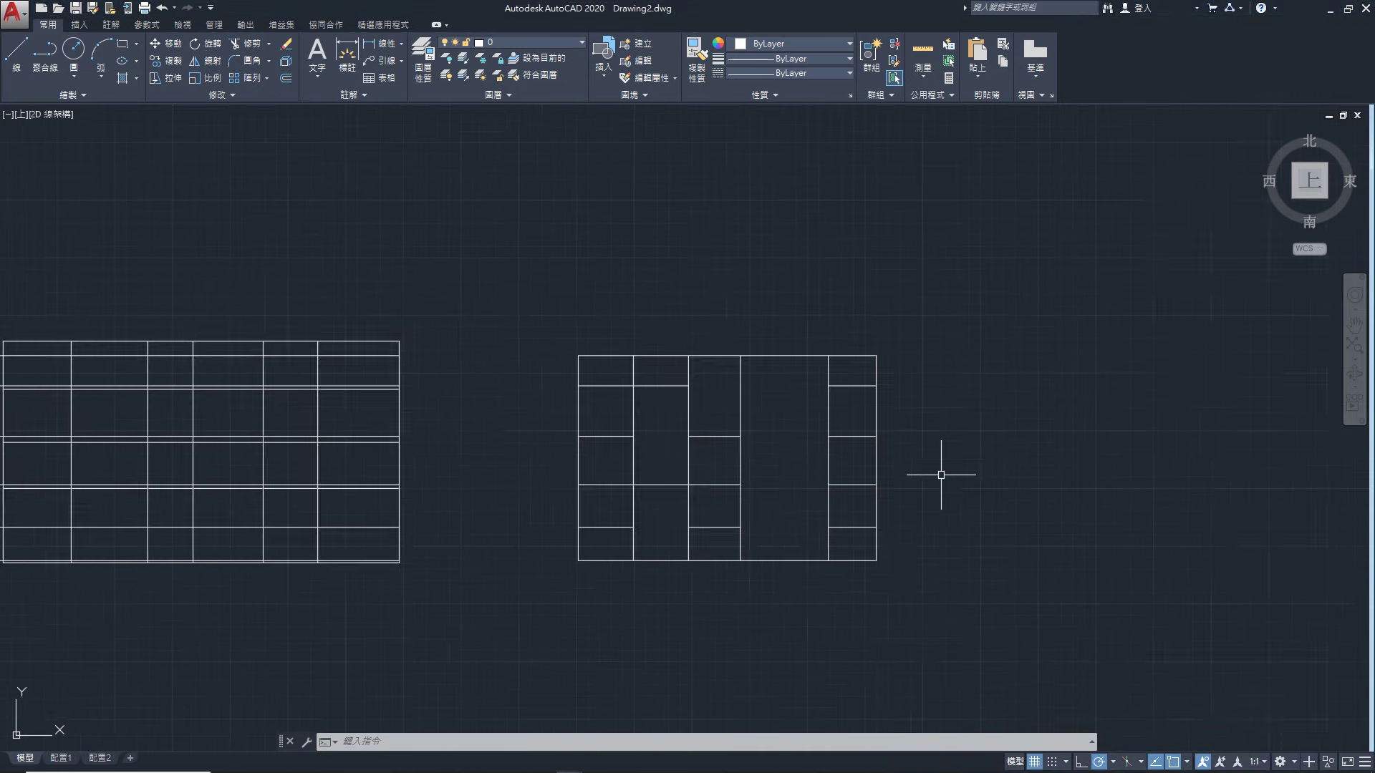
mouse_move(940, 476)
middle_mouse_down()
mouse_move(592, 443)
mouse_move(510, 468)
middle_mouse_up()
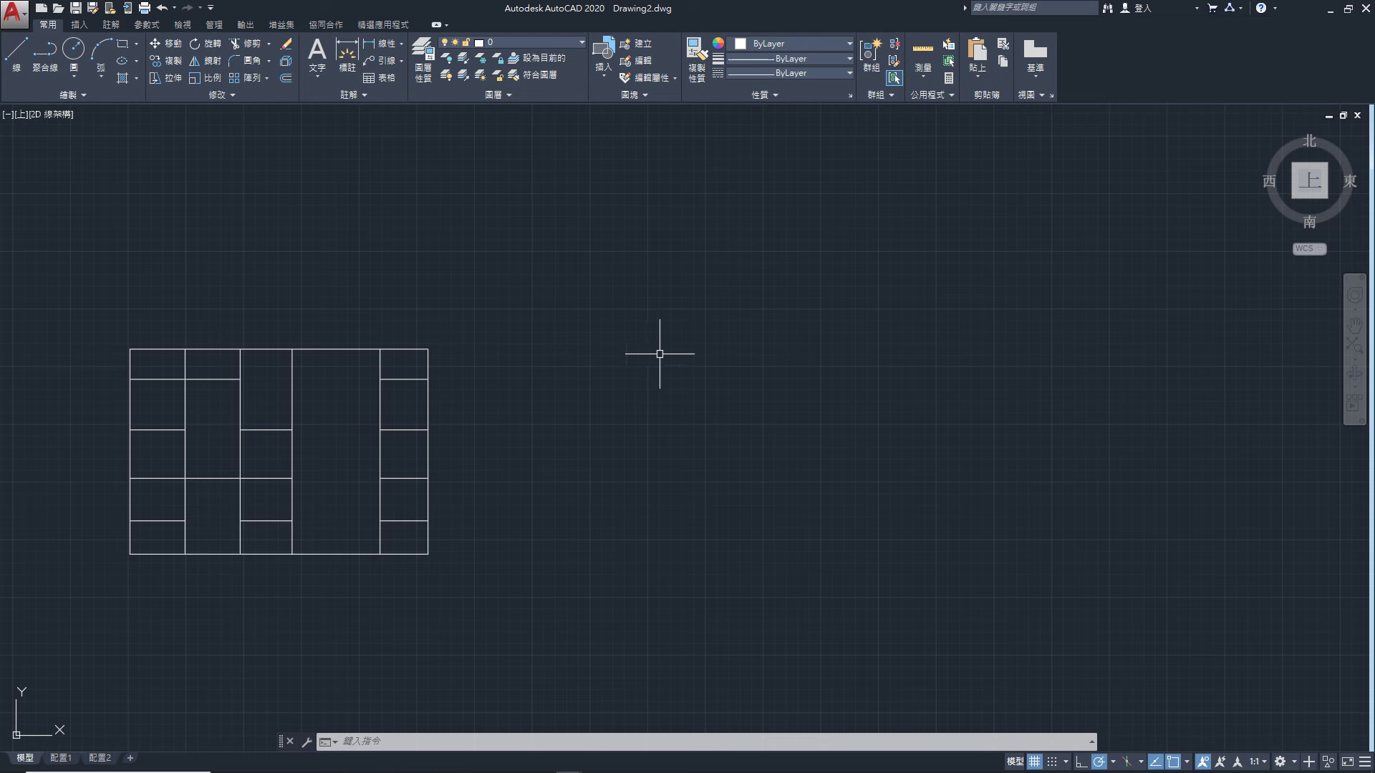
Draw five parallel 30° construction lines with XL's Angle option
type("xl")
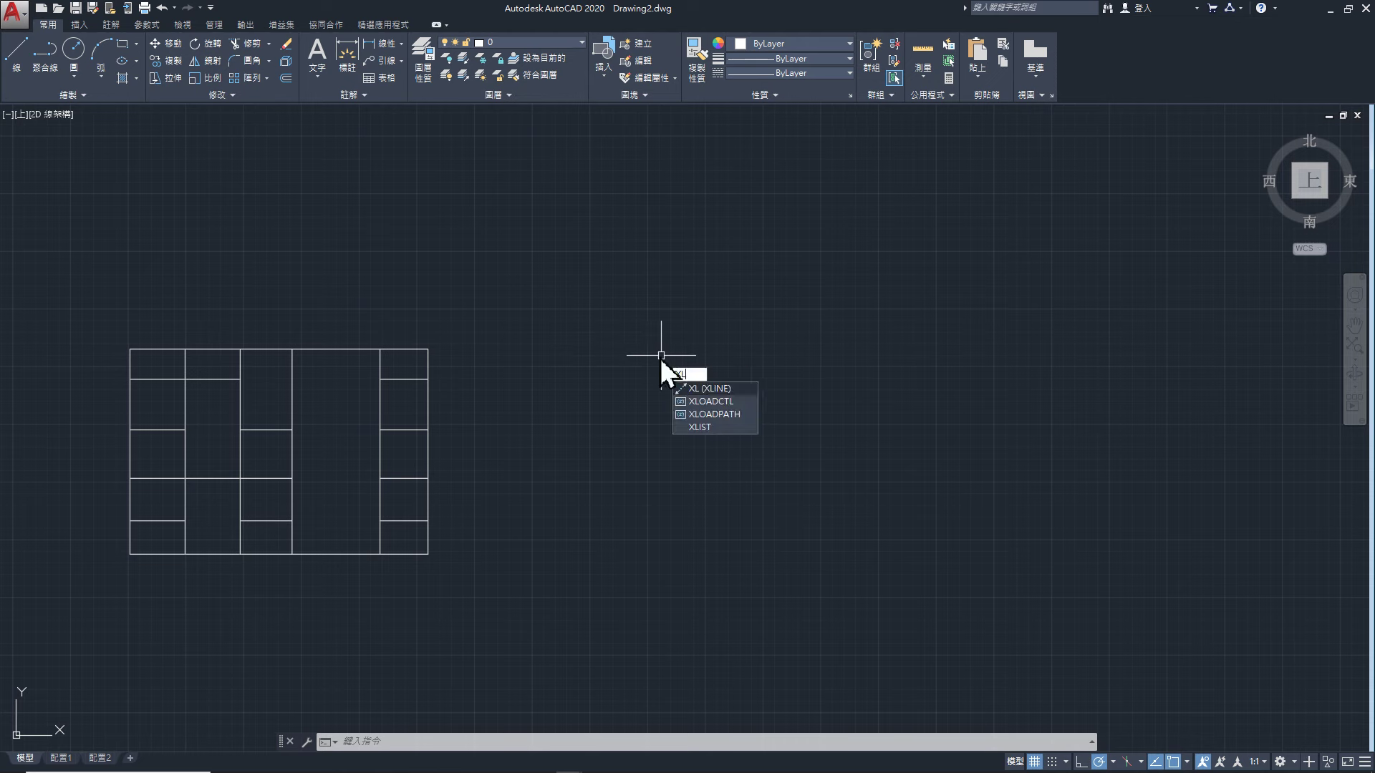
key("Return")
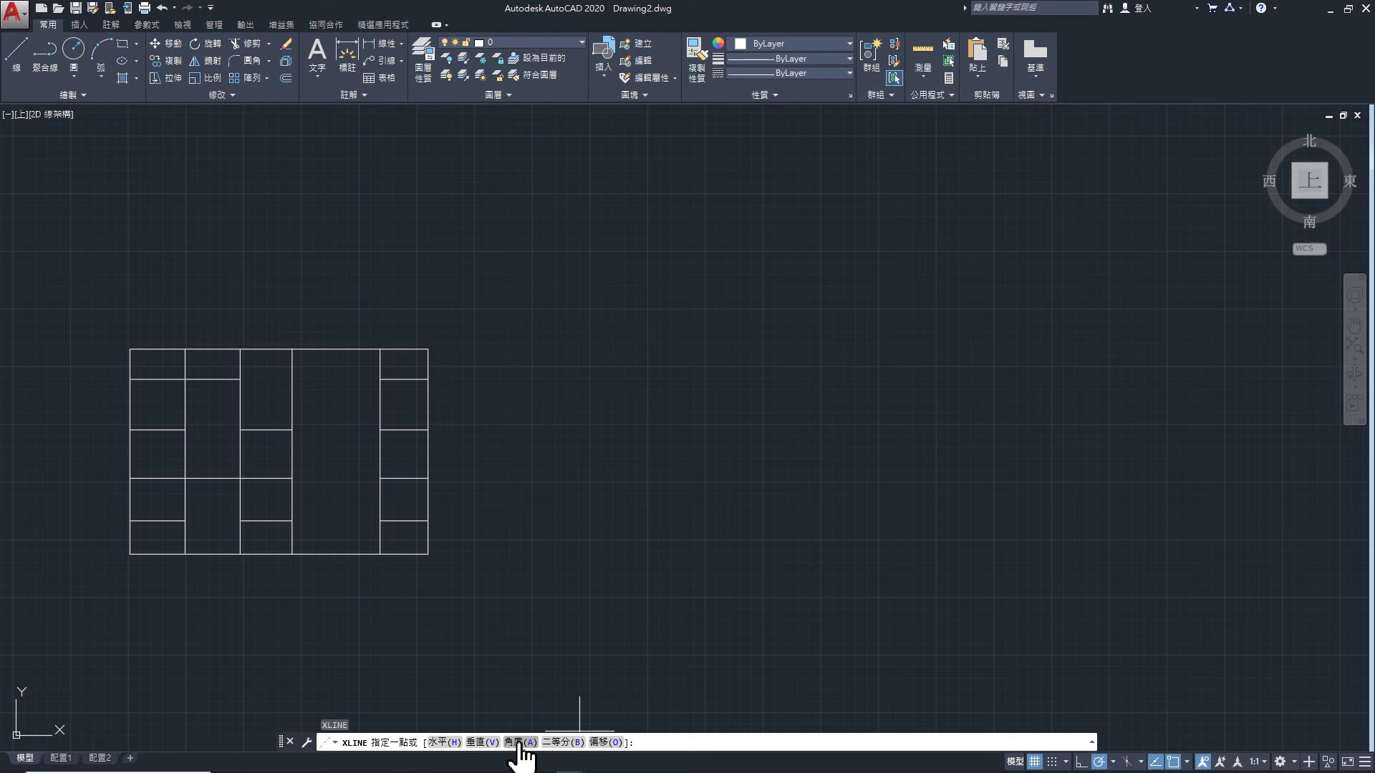
left_click(520, 742)
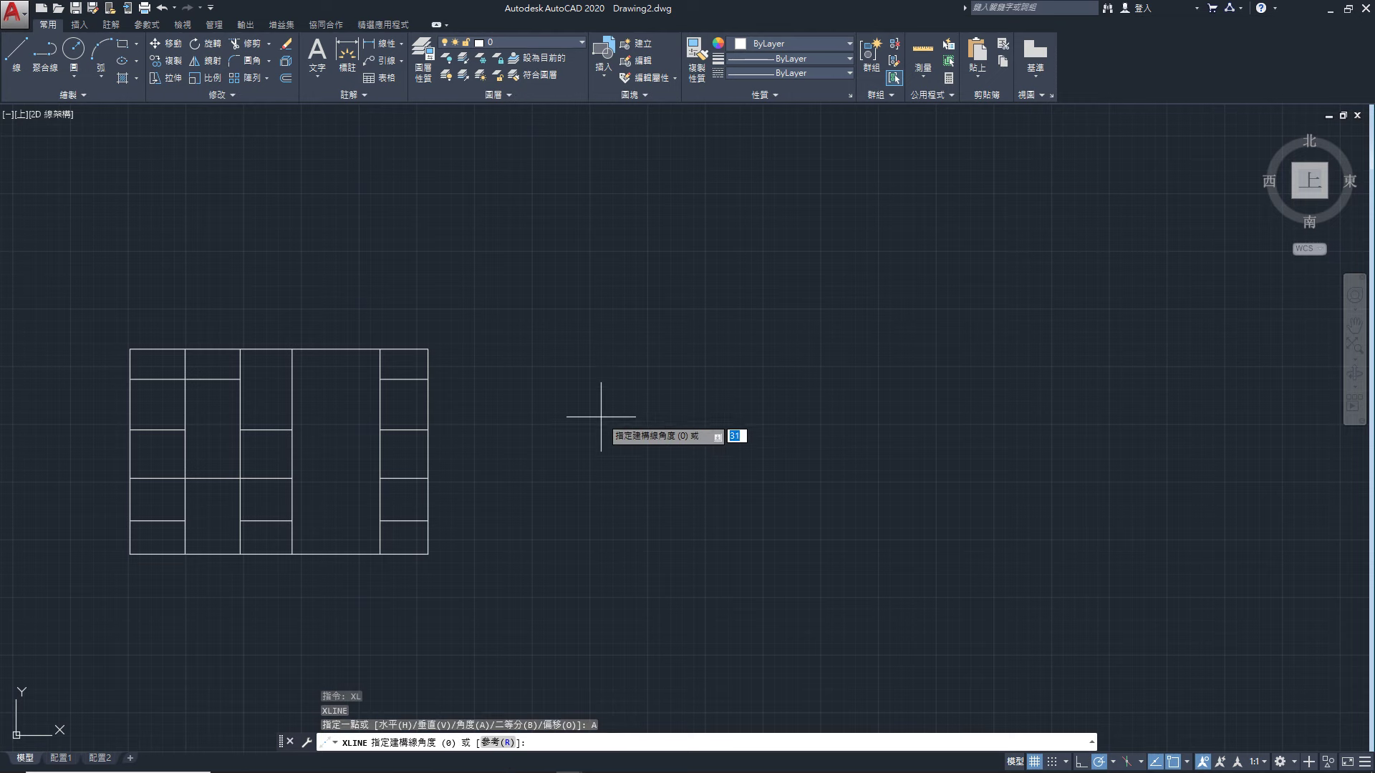
type("30")
key("Return")
left_click(648, 424)
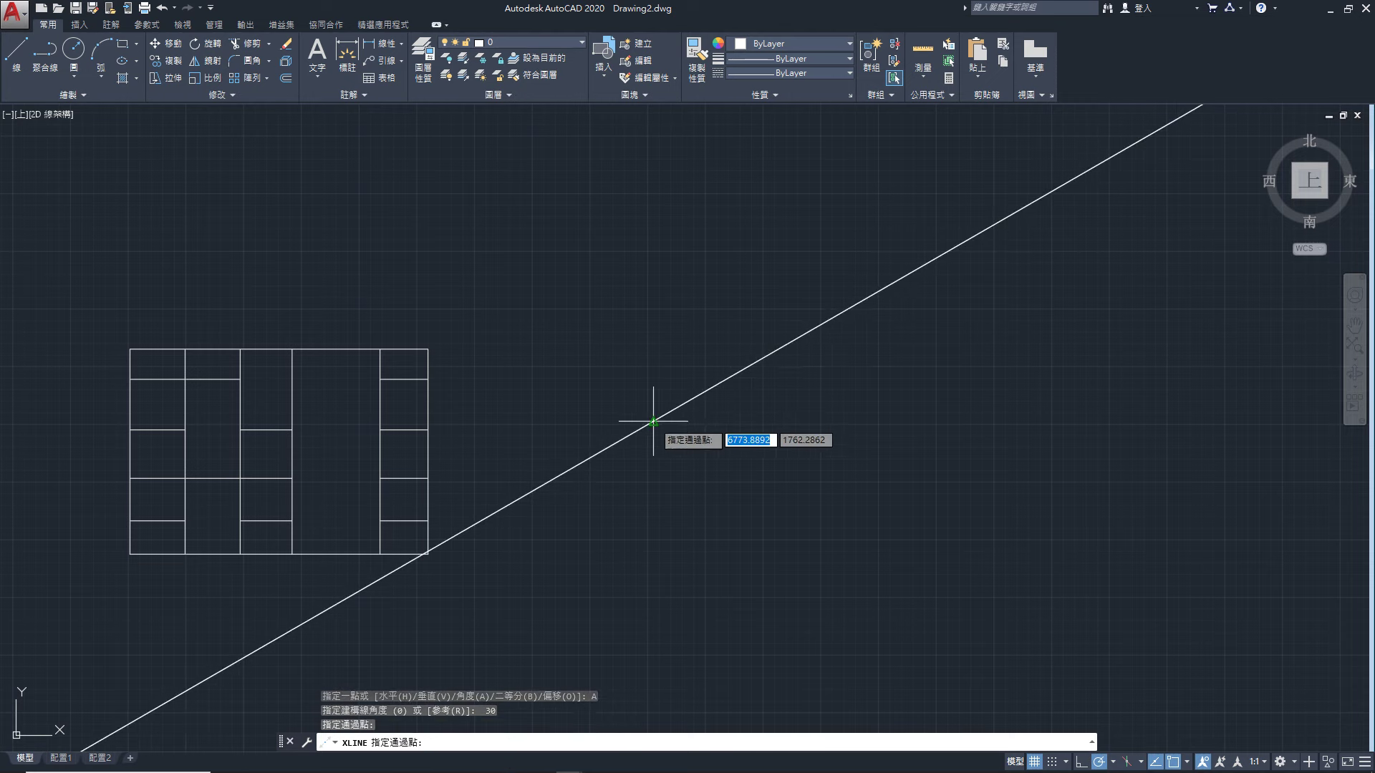
left_click(670, 444)
left_click(691, 478)
left_click(726, 511)
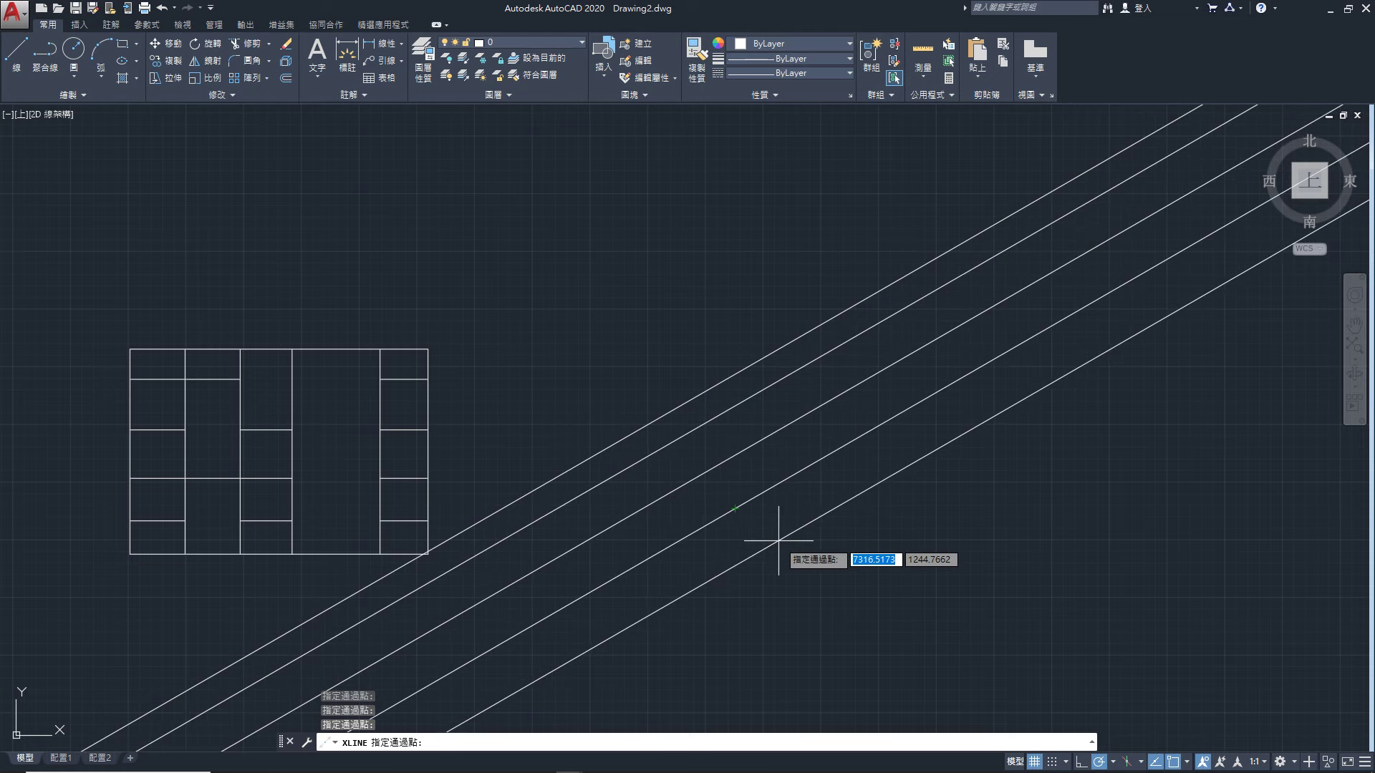
left_click(782, 543)
key("Return")
mouse_move(782, 542)
middle_mouse_down()
mouse_move(670, 458)
mouse_move(617, 473)
middle_mouse_up()
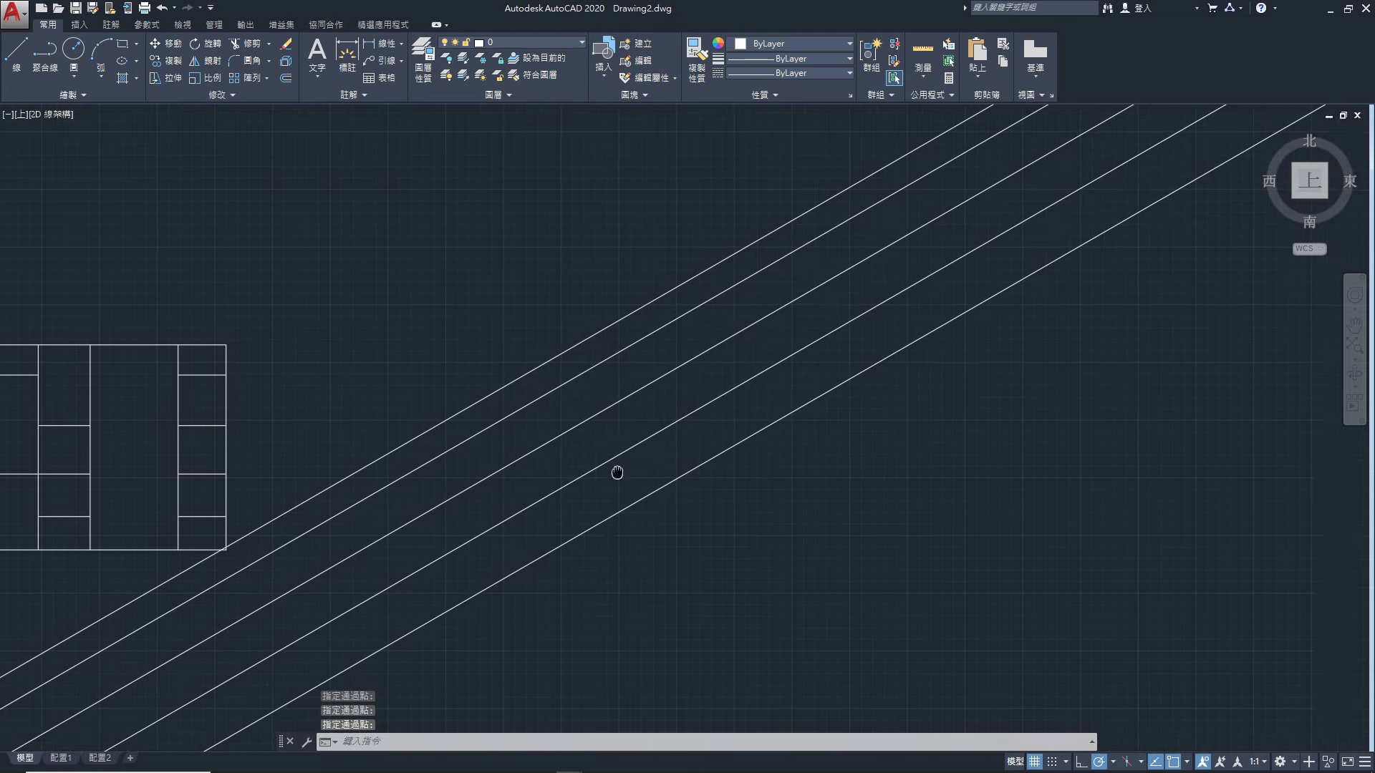
Draw four parallel 60° construction lines crossing the 30° set
key("Return")
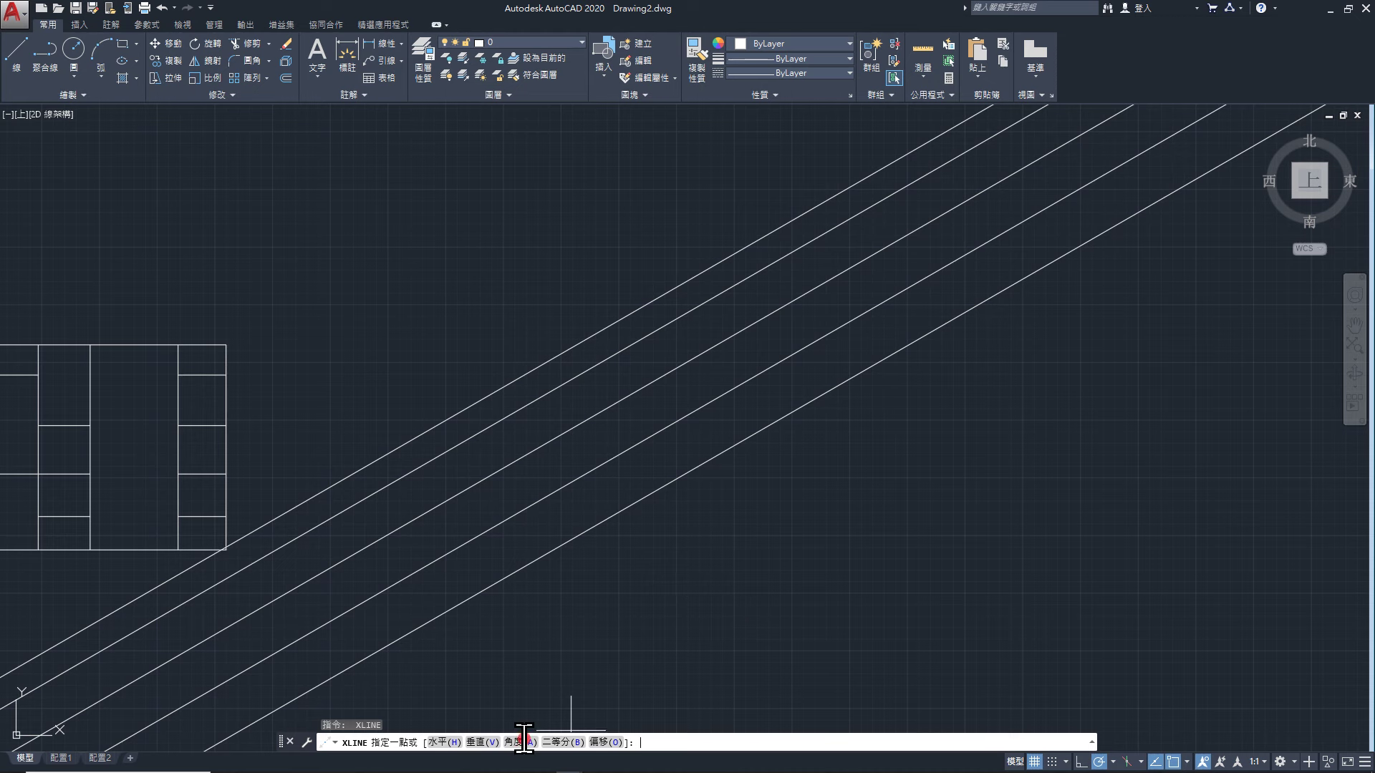
left_click(521, 742)
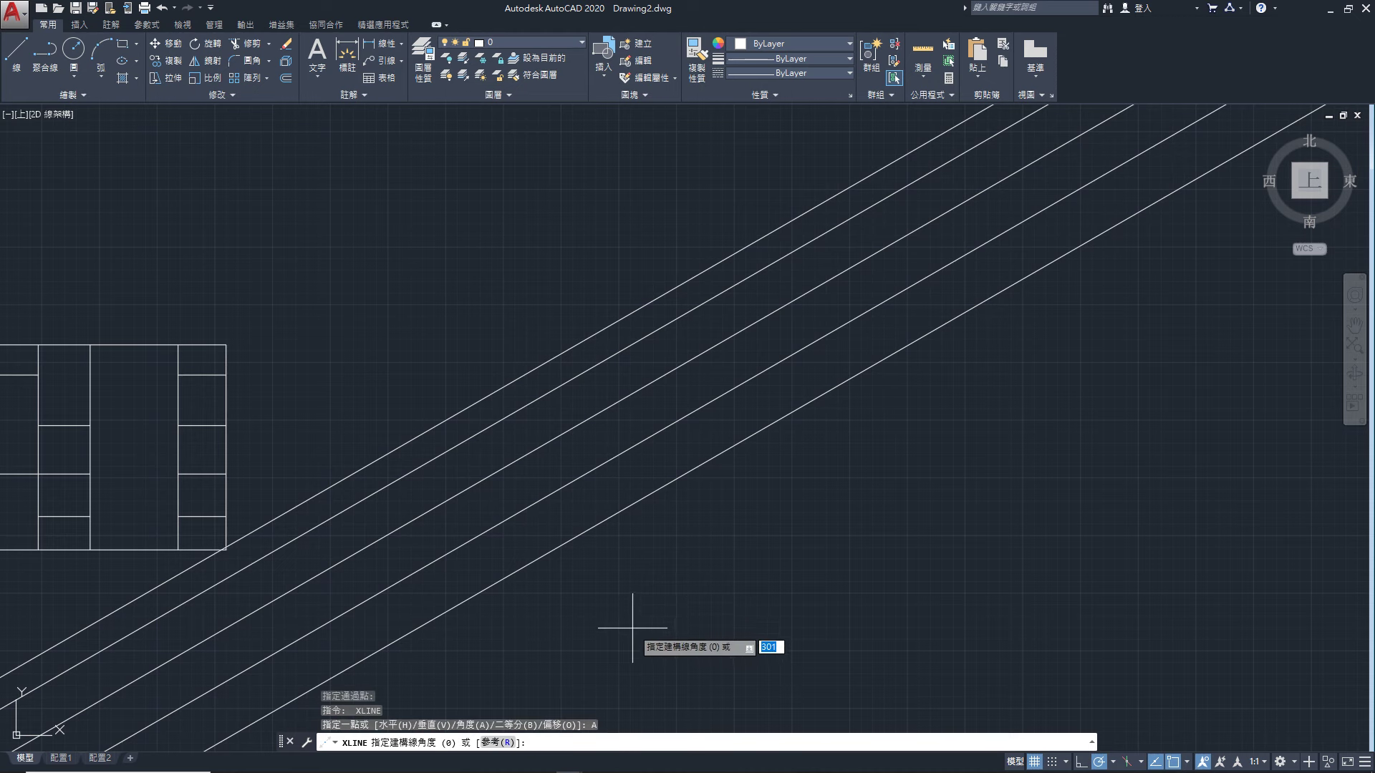
type("\\")
key("BackSpace")
key("BackSpace")
key("Return")
left_click(636, 599)
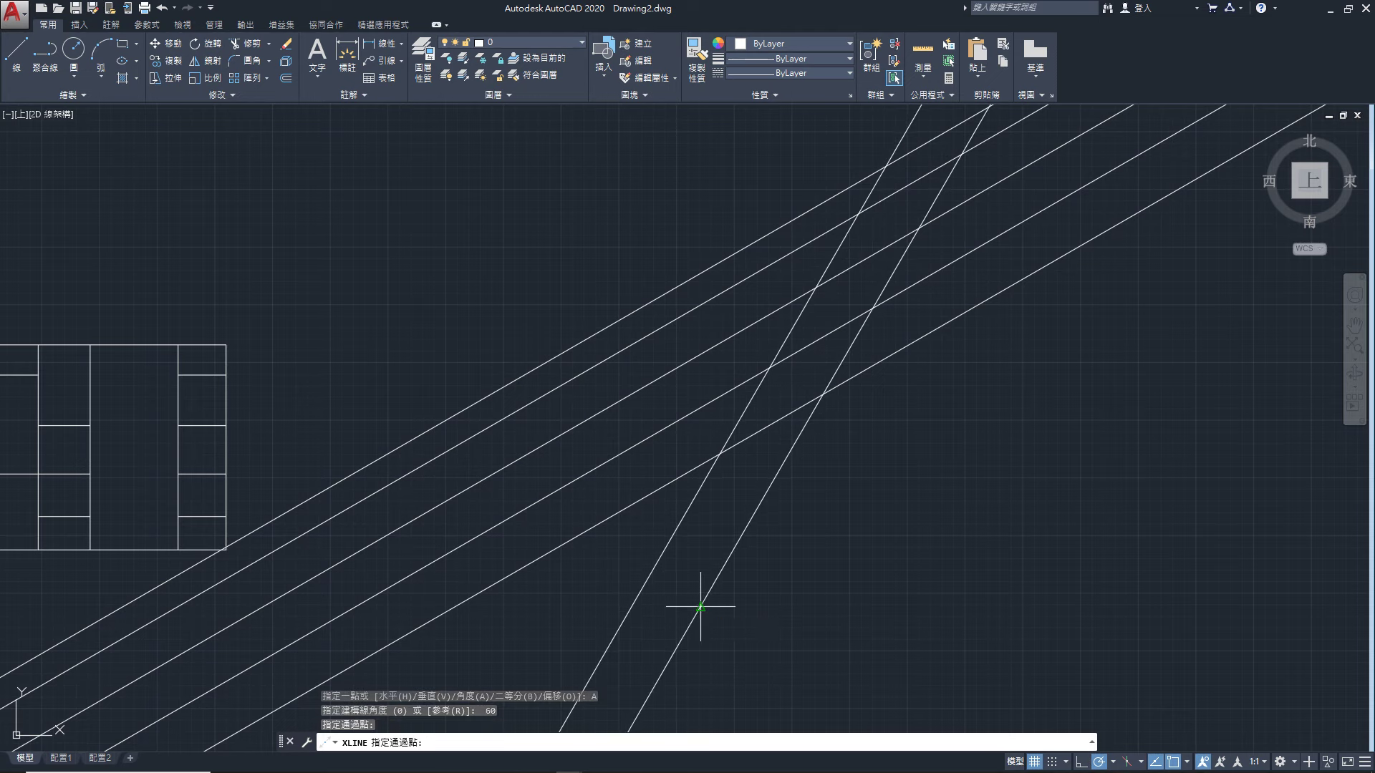
left_click(701, 605)
left_click(745, 607)
middle_click_drag(812, 596, 583, 681)
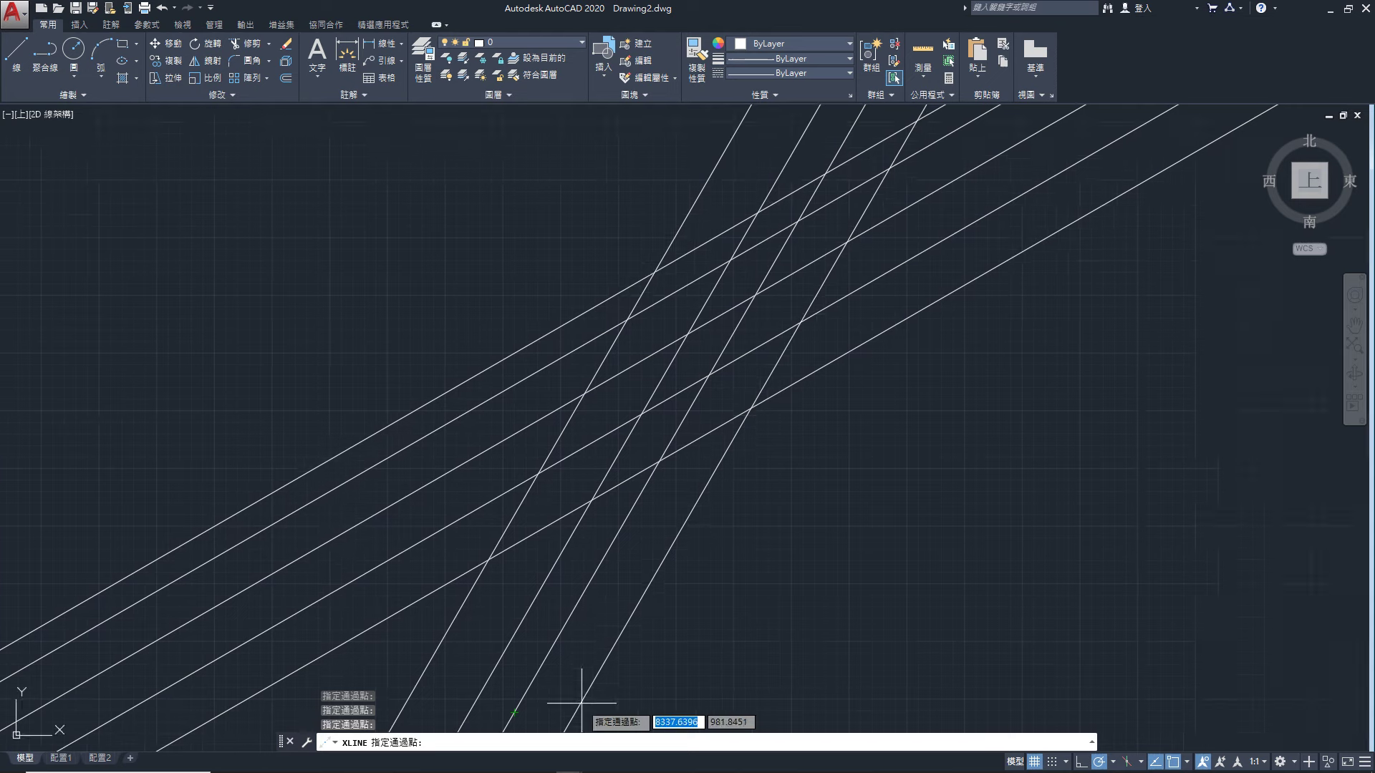
left_click(624, 648)
key("Return")
scroll(724, 578, "down", 3)
scroll(545, 570, "up", 3)
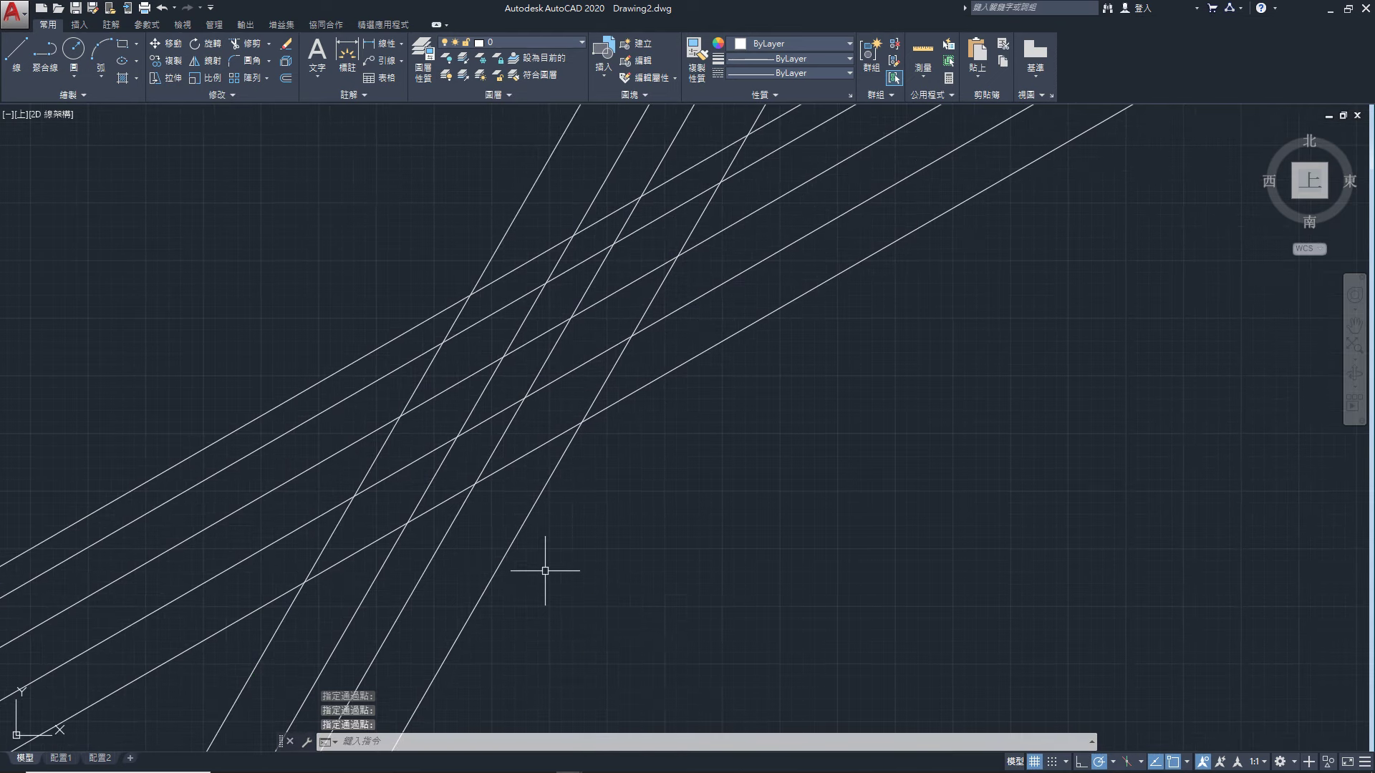
left_click(243, 44)
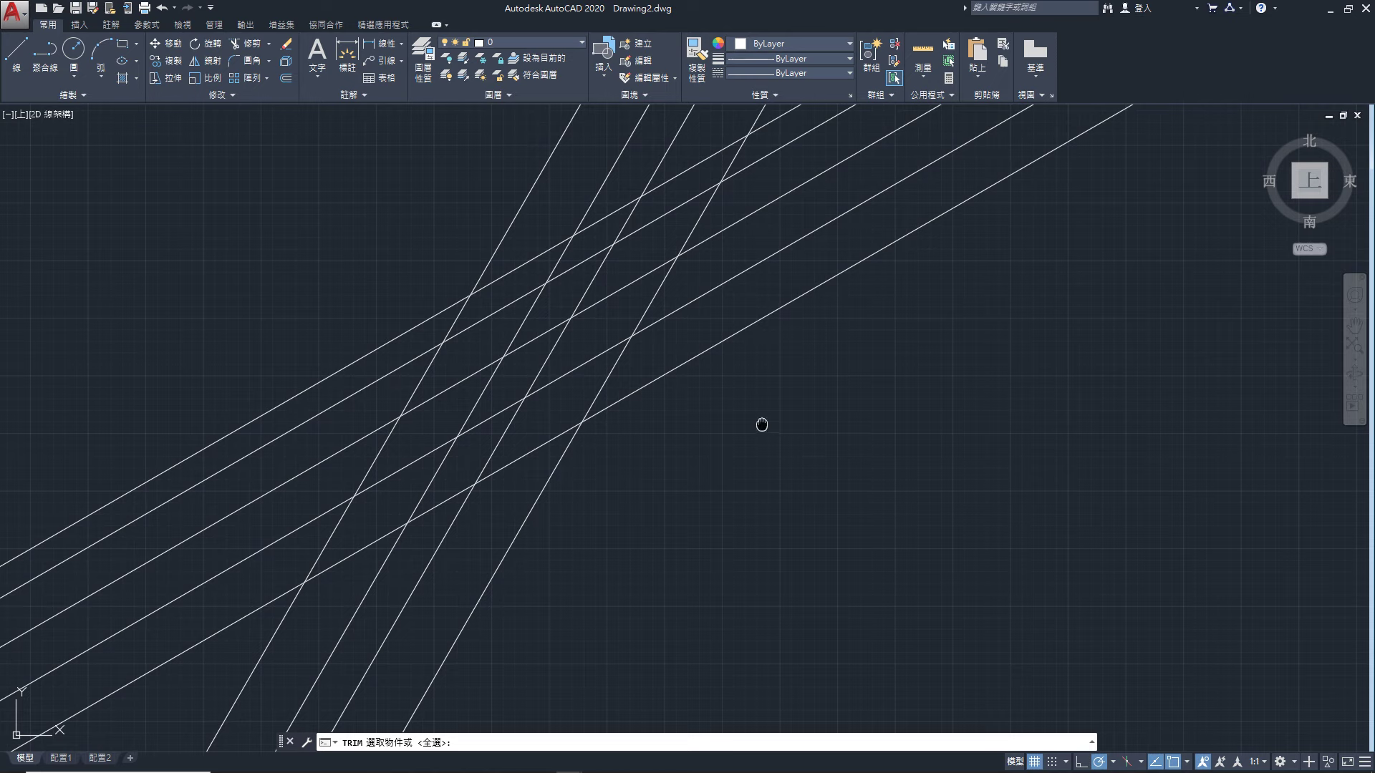
Trim the angled line ends right of and above the lattice, using all edges
middle_click_drag(757, 427, 700, 482)
key("Return")
left_click(846, 490)
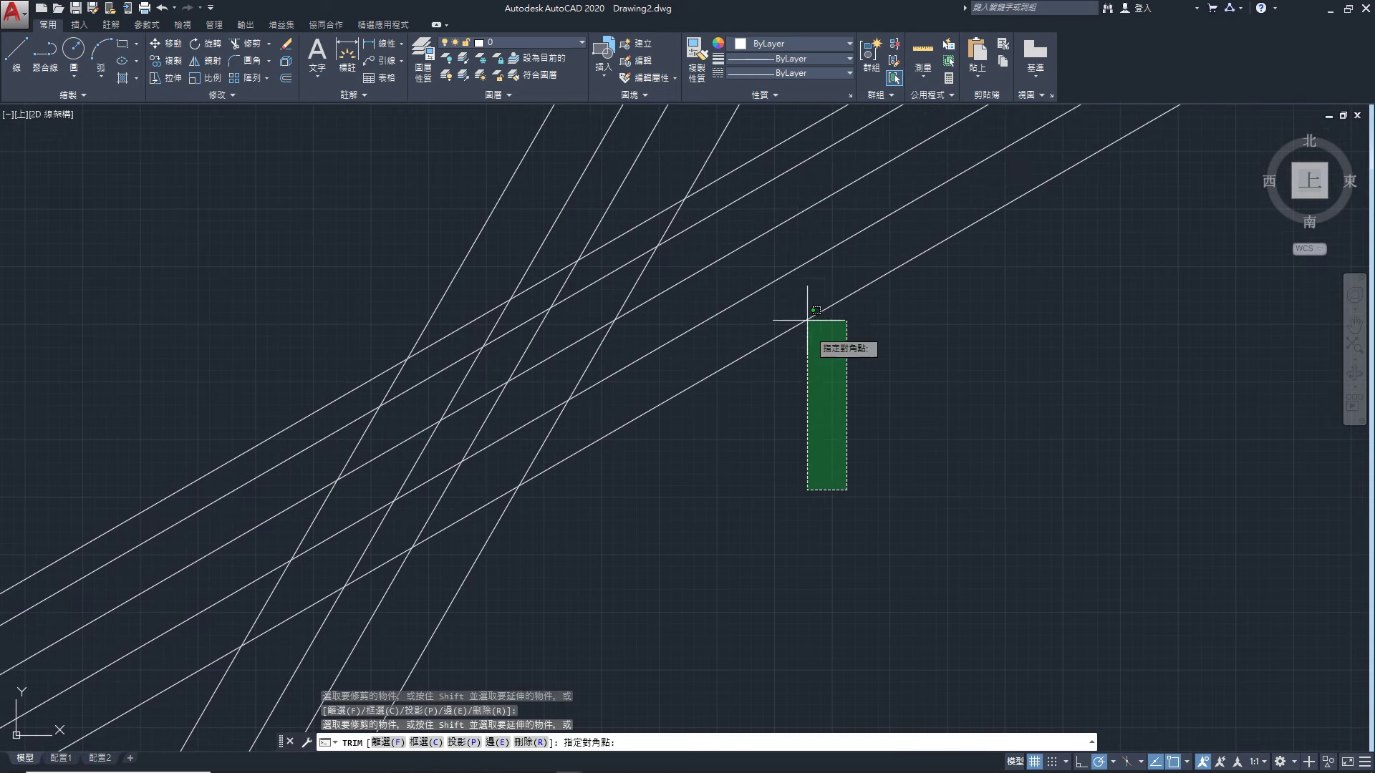
left_click(774, 150)
left_click(515, 169)
middle_click_drag(251, 372, 381, 282)
Trim the left and bottom line ends and recentre the parallelogram grid
left_click(294, 320)
left_click(214, 614)
left_click(635, 648)
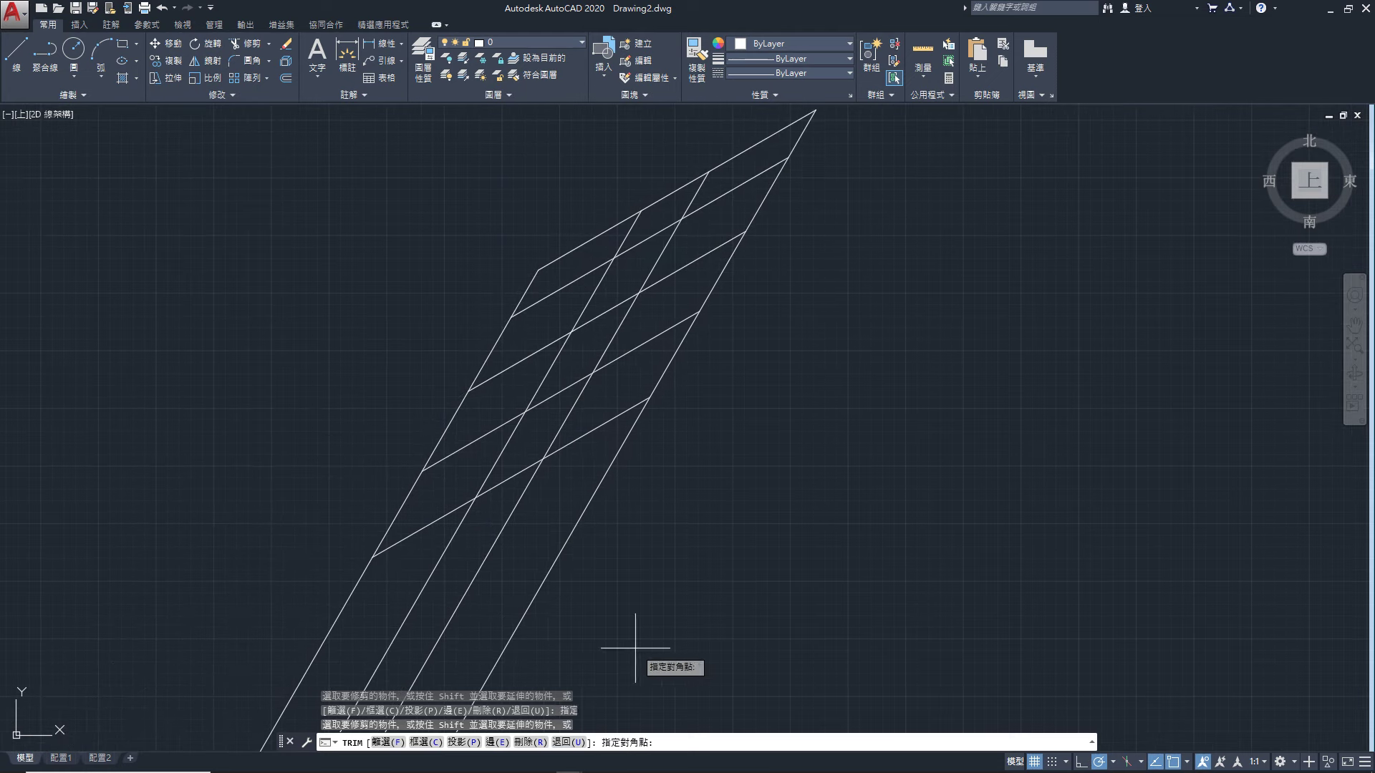
left_click(291, 609)
key("Return")
scroll(716, 478, "down", 2)
scroll(644, 473, "up", 2)
middle_click_drag(630, 466, 560, 500)
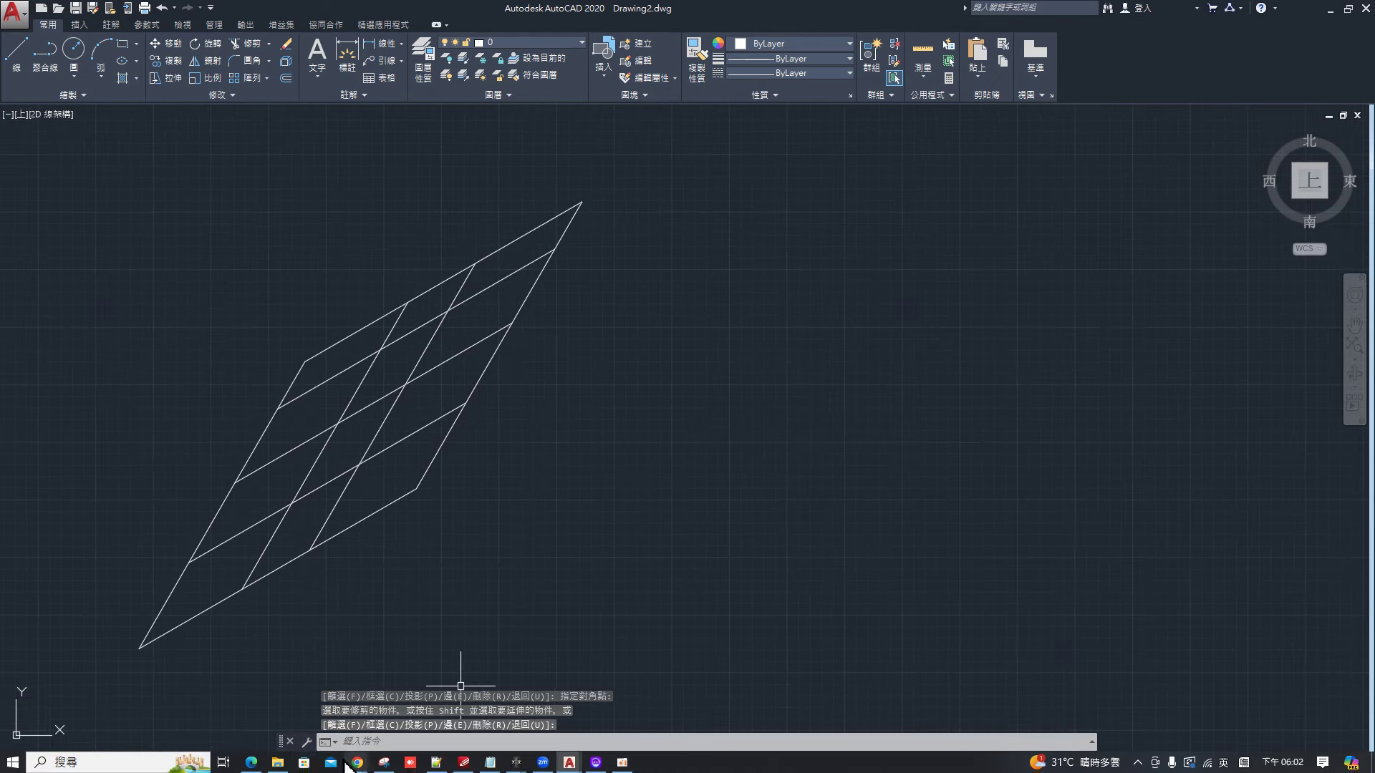
mouse_move(549, 770)
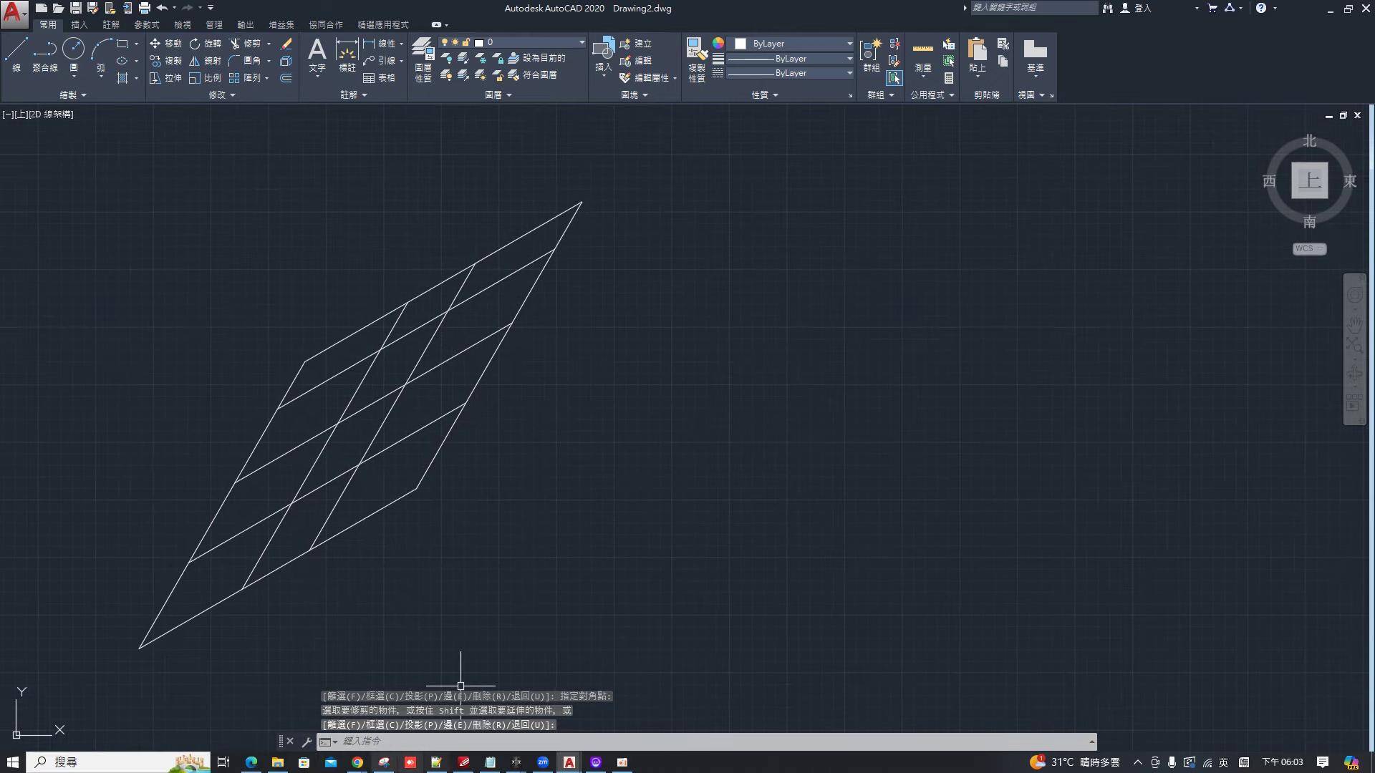
mouse_move(358, 762)
left_click(384, 712)
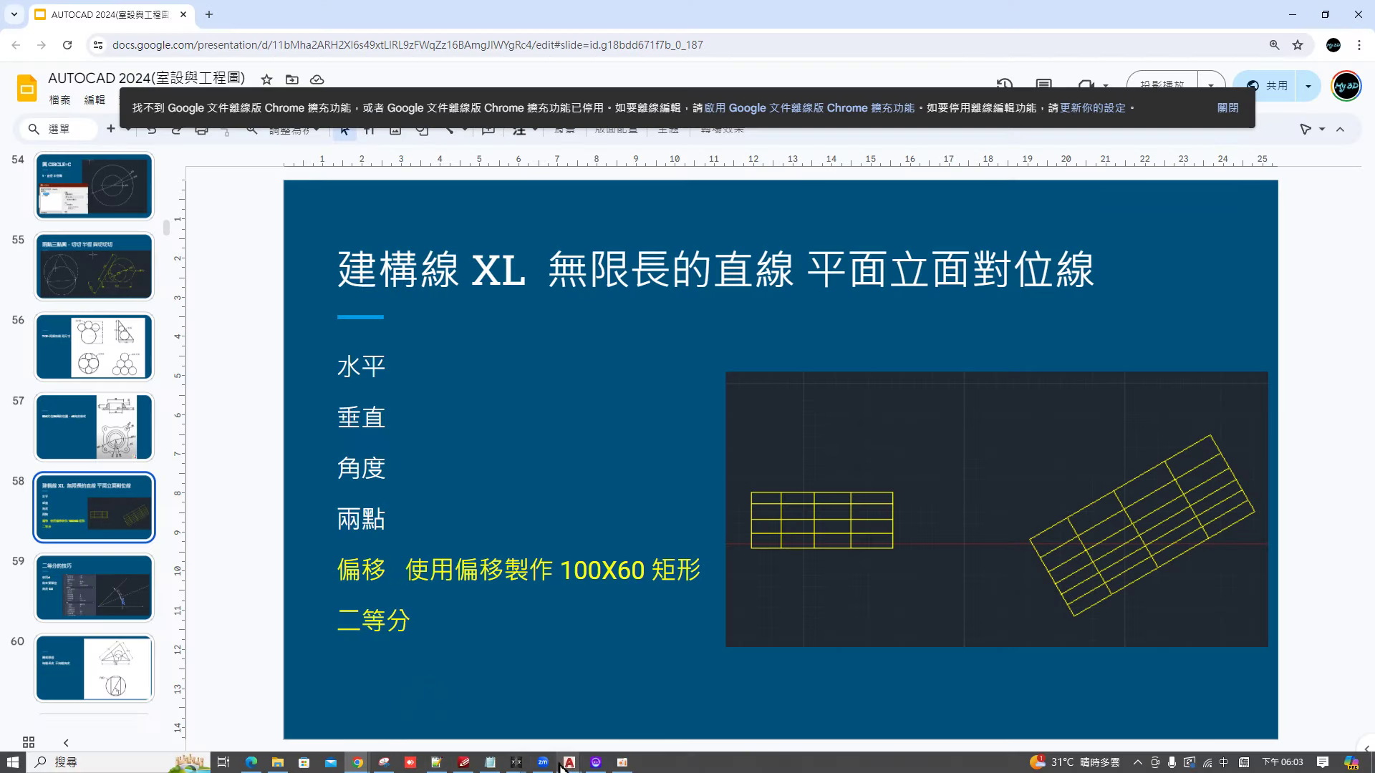
mouse_move(569, 763)
left_click(647, 683)
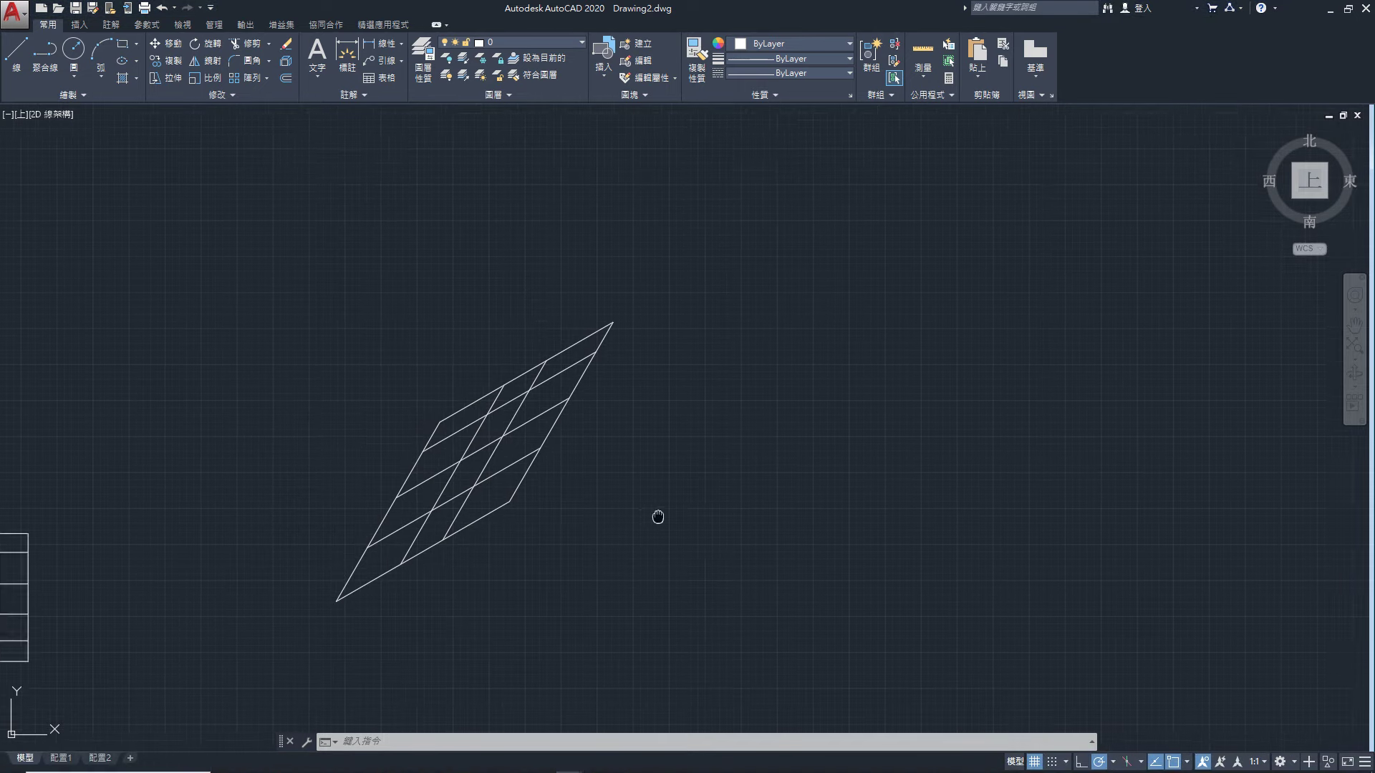
scroll(574, 489, "up", 2)
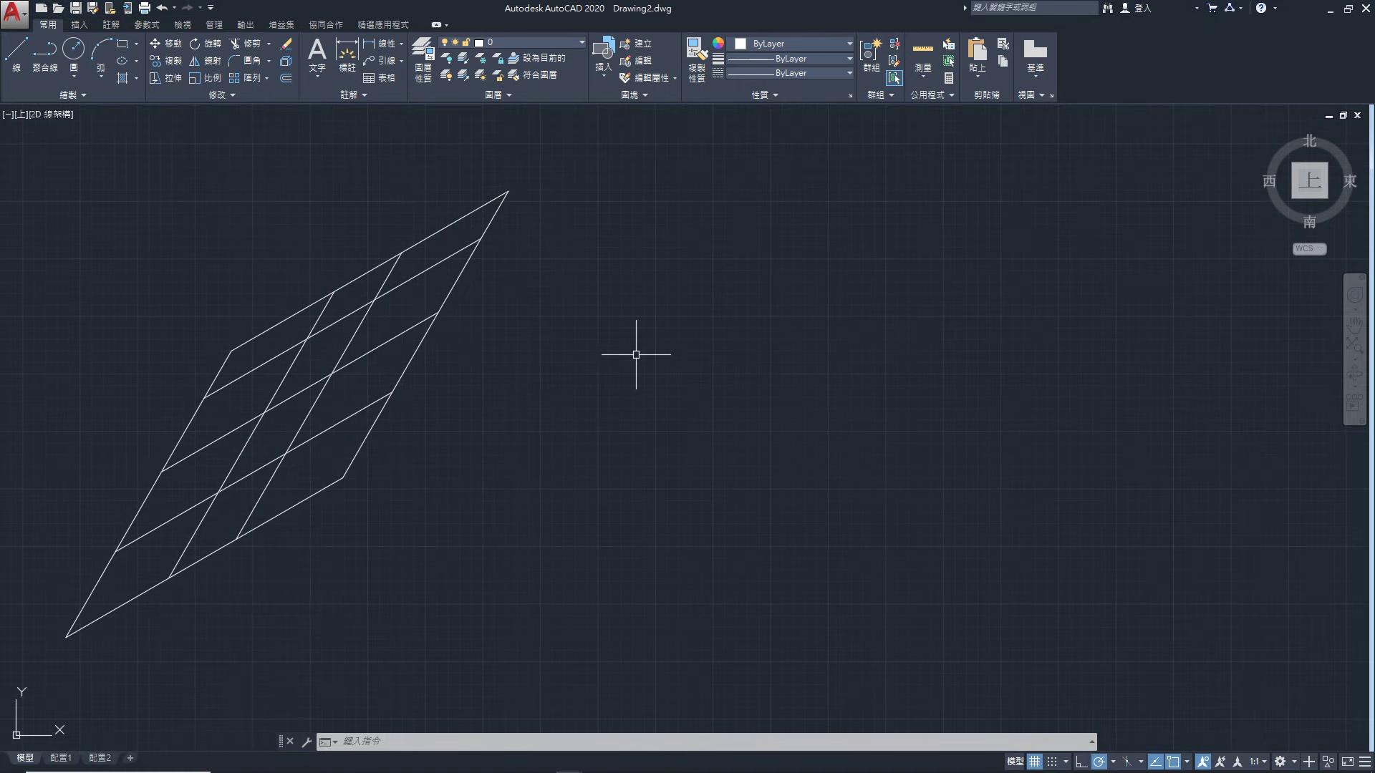
left_click(74, 96)
left_click(174, 258)
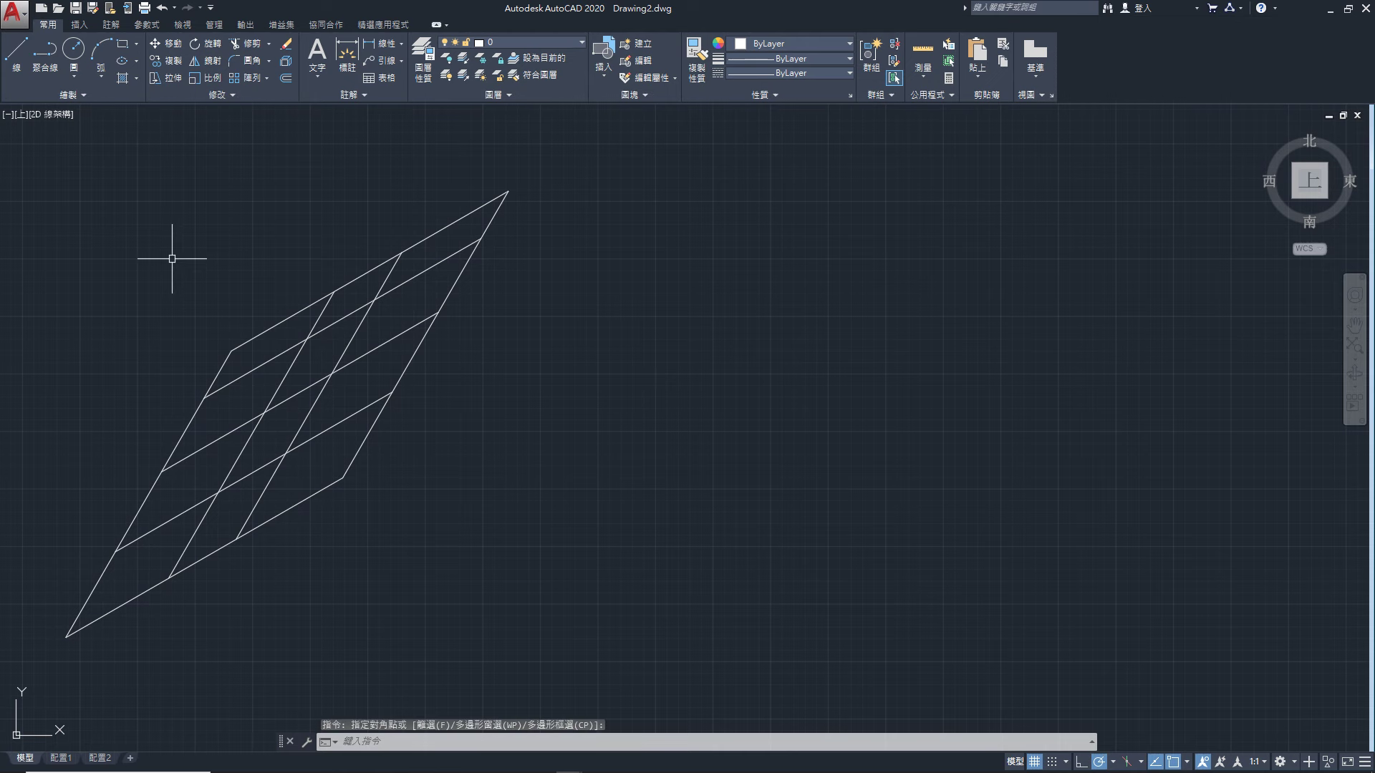
type("xl")
key("Return")
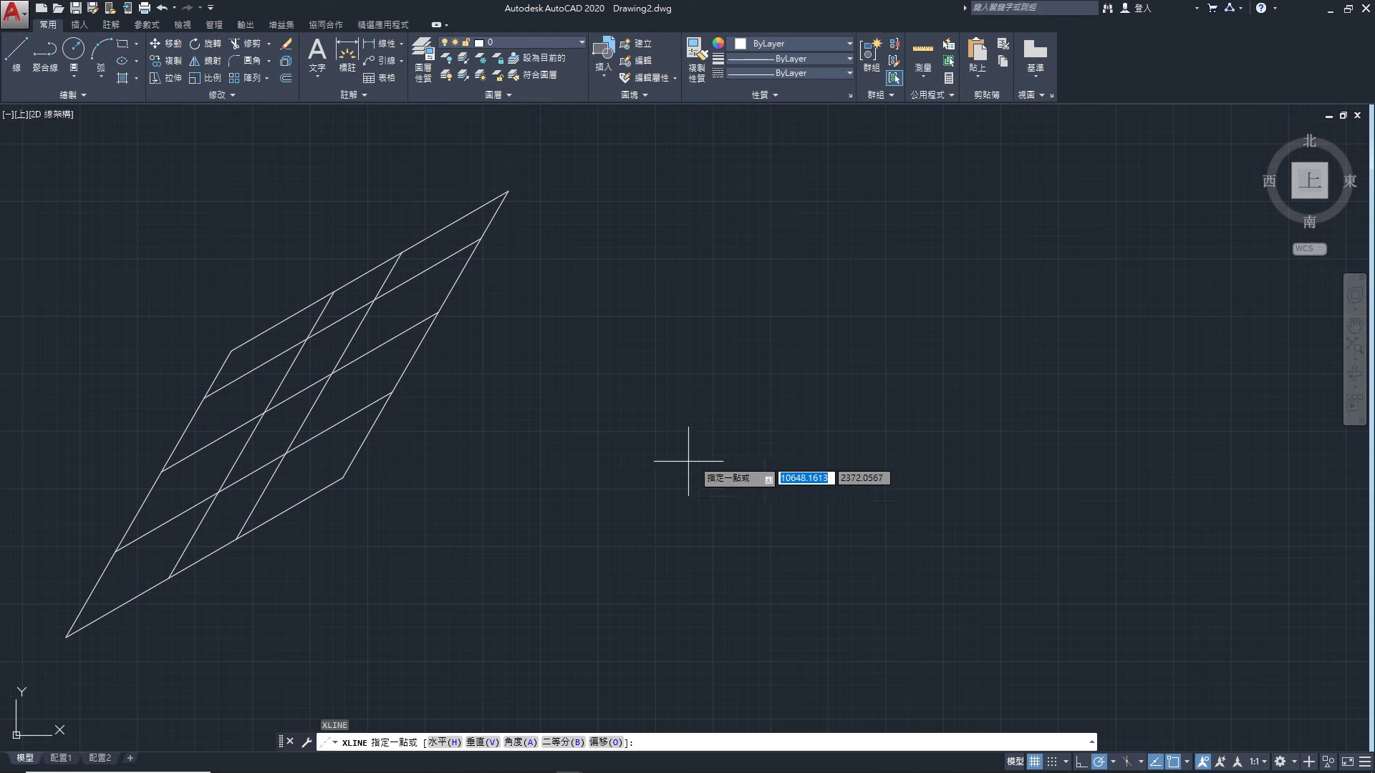
left_click(630, 474)
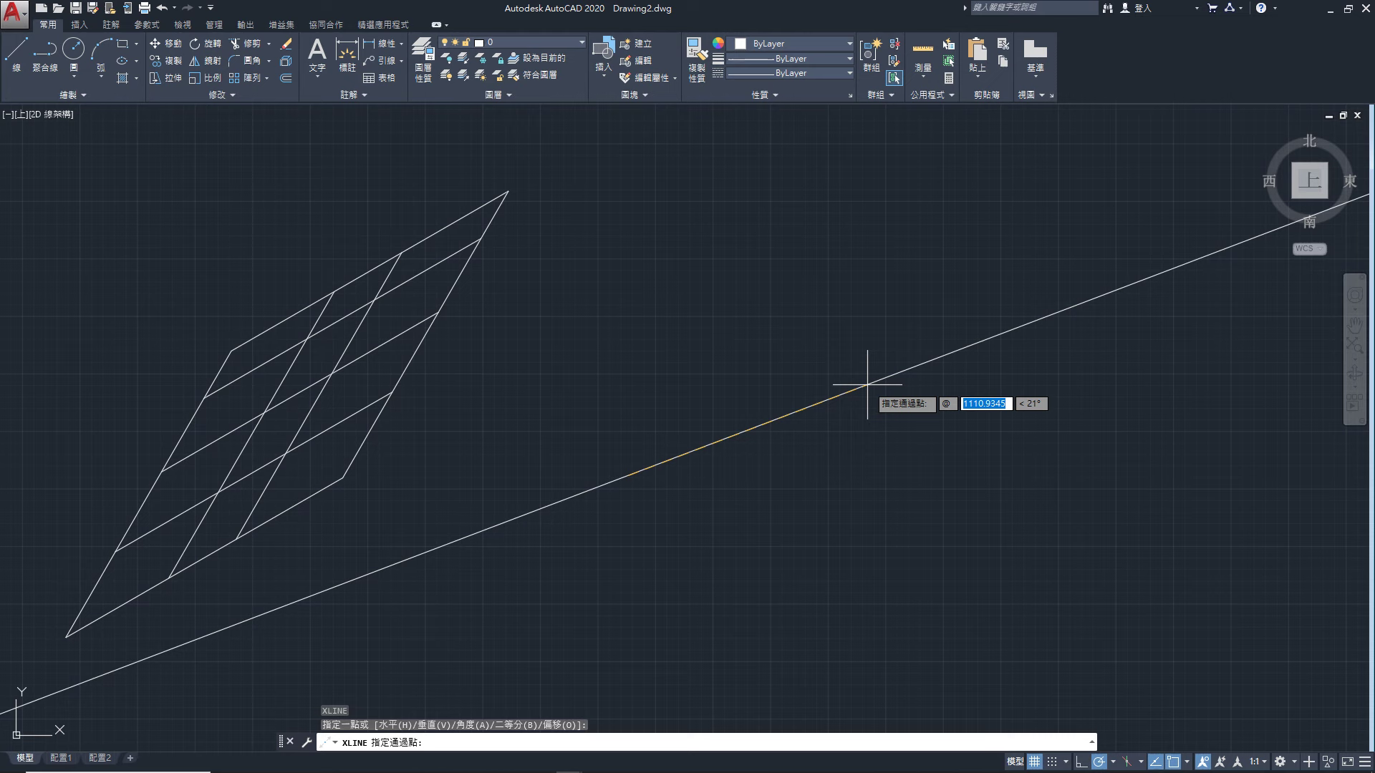
key("Tab")
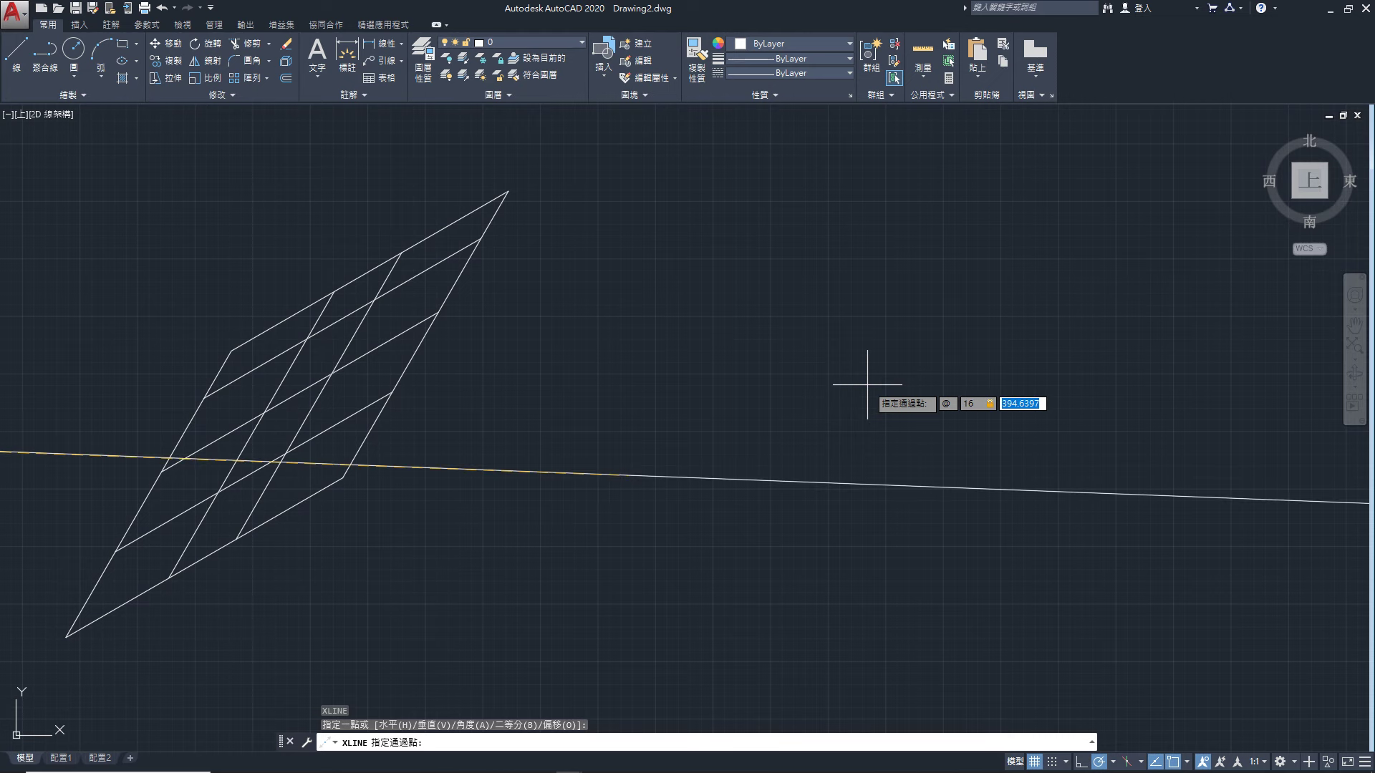
key("Return")
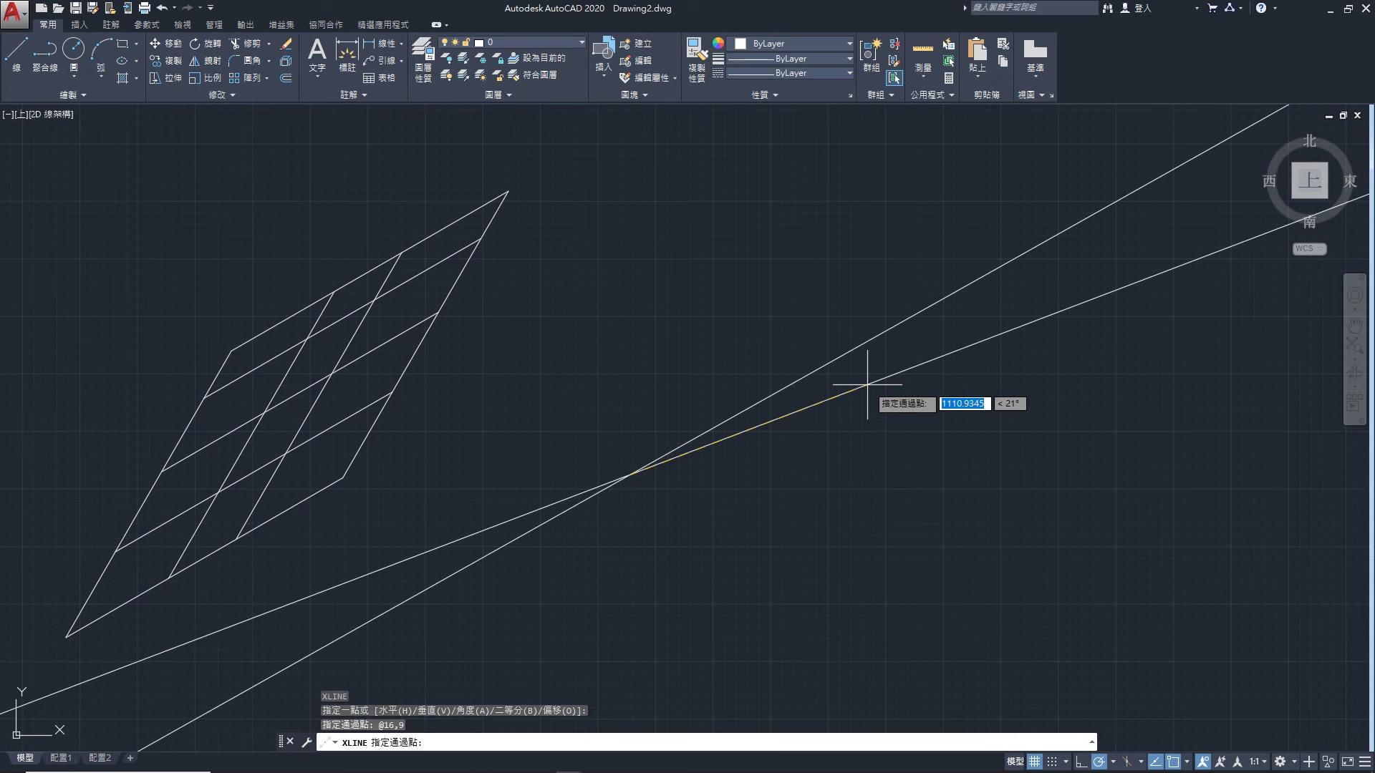
key("Return")
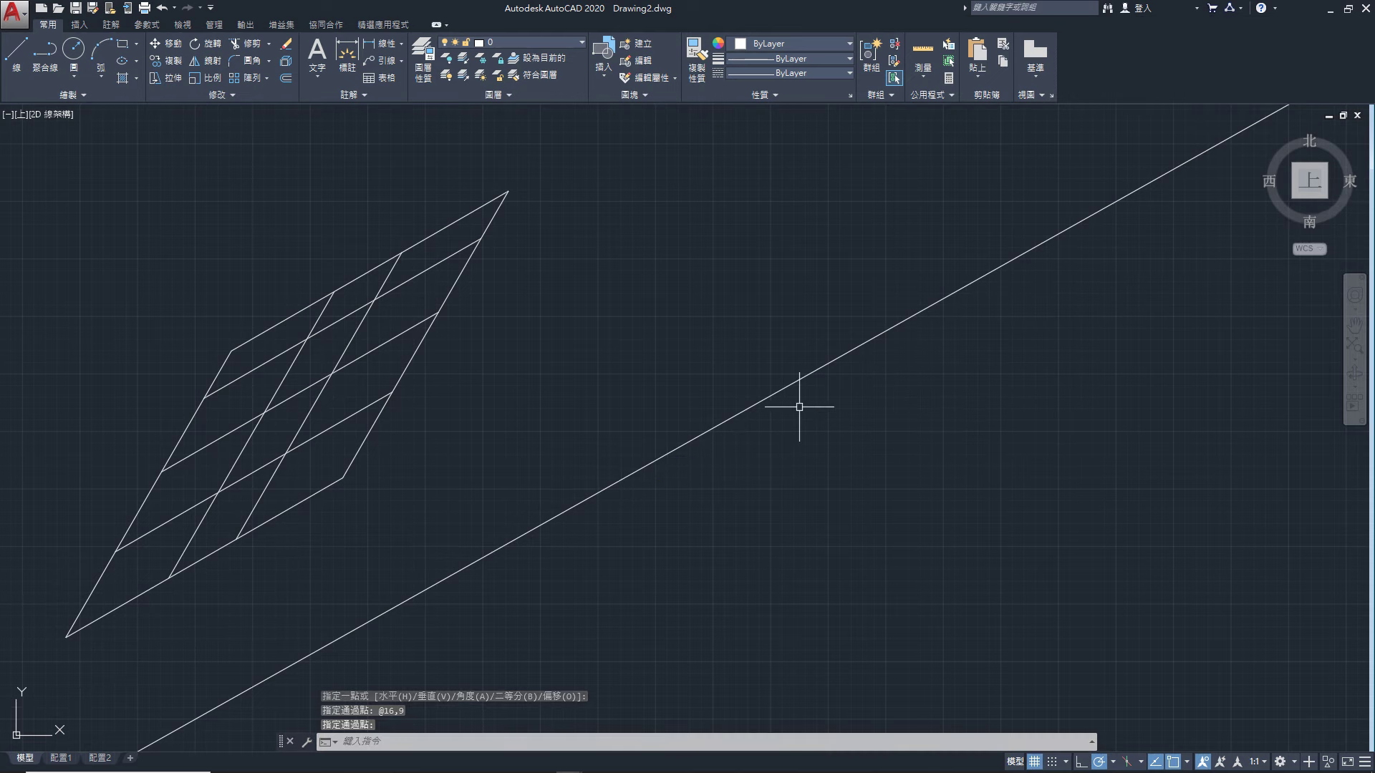
middle_click_drag(799, 399, 756, 393)
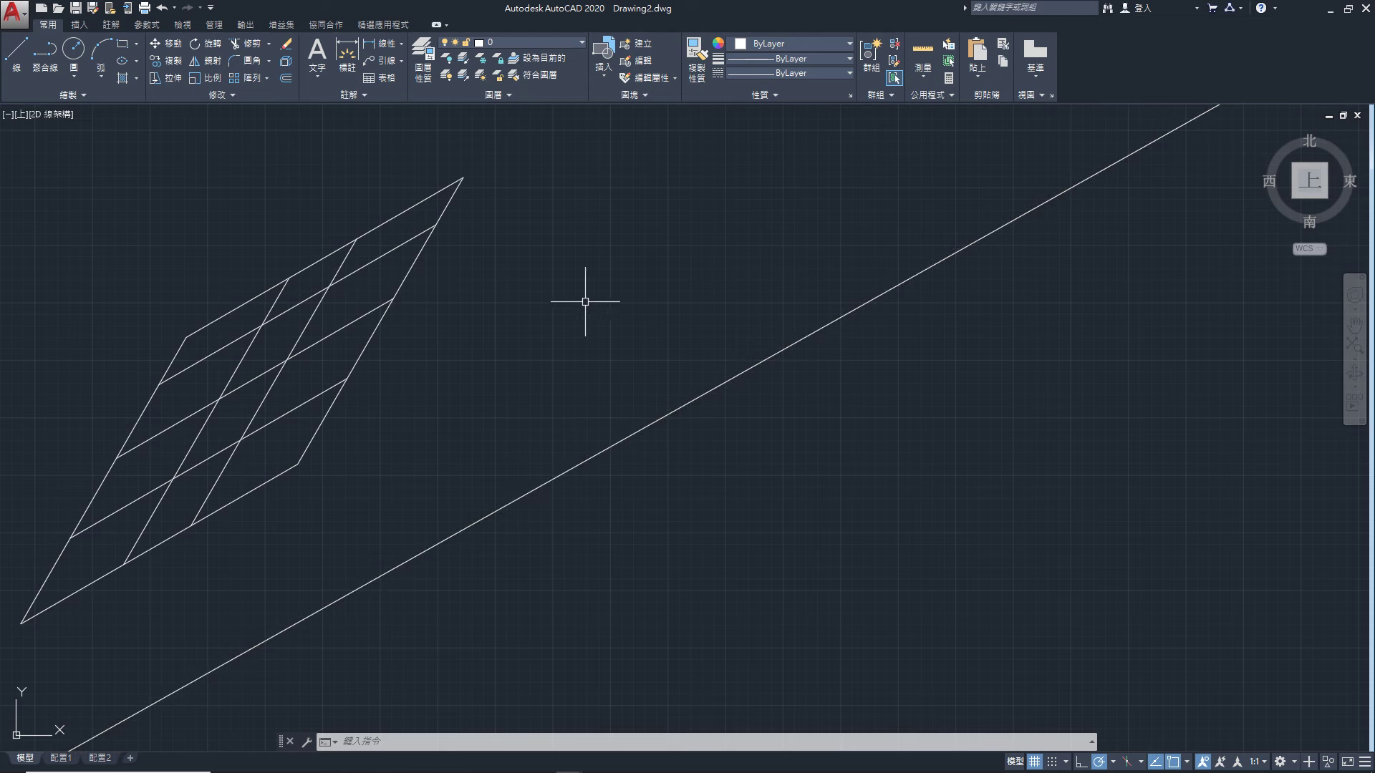
Draw a 1600-long horizontal line from the diagonal, then a vertical line back up to it
left_click(31, 57)
left_click(664, 417)
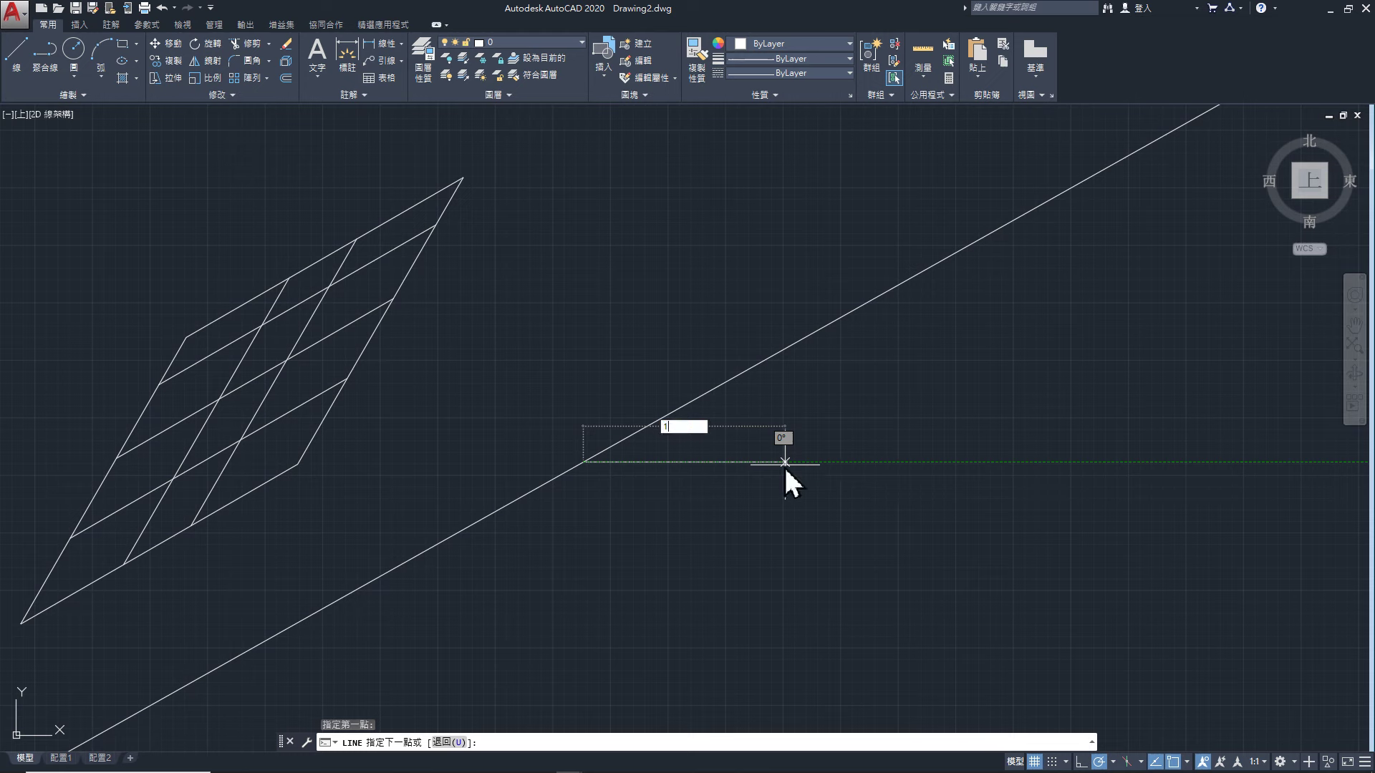
type("100")
key("Return")
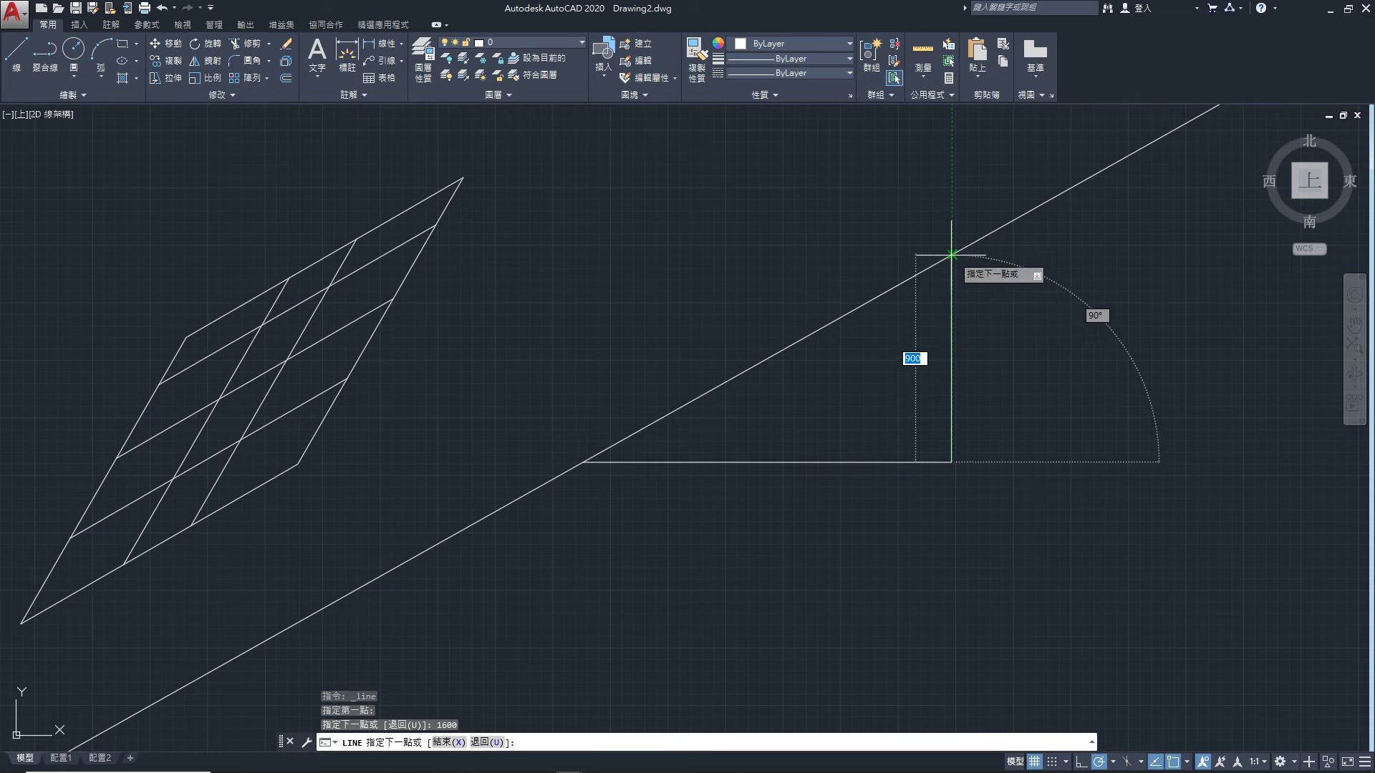
scroll(951, 254, "up", 3)
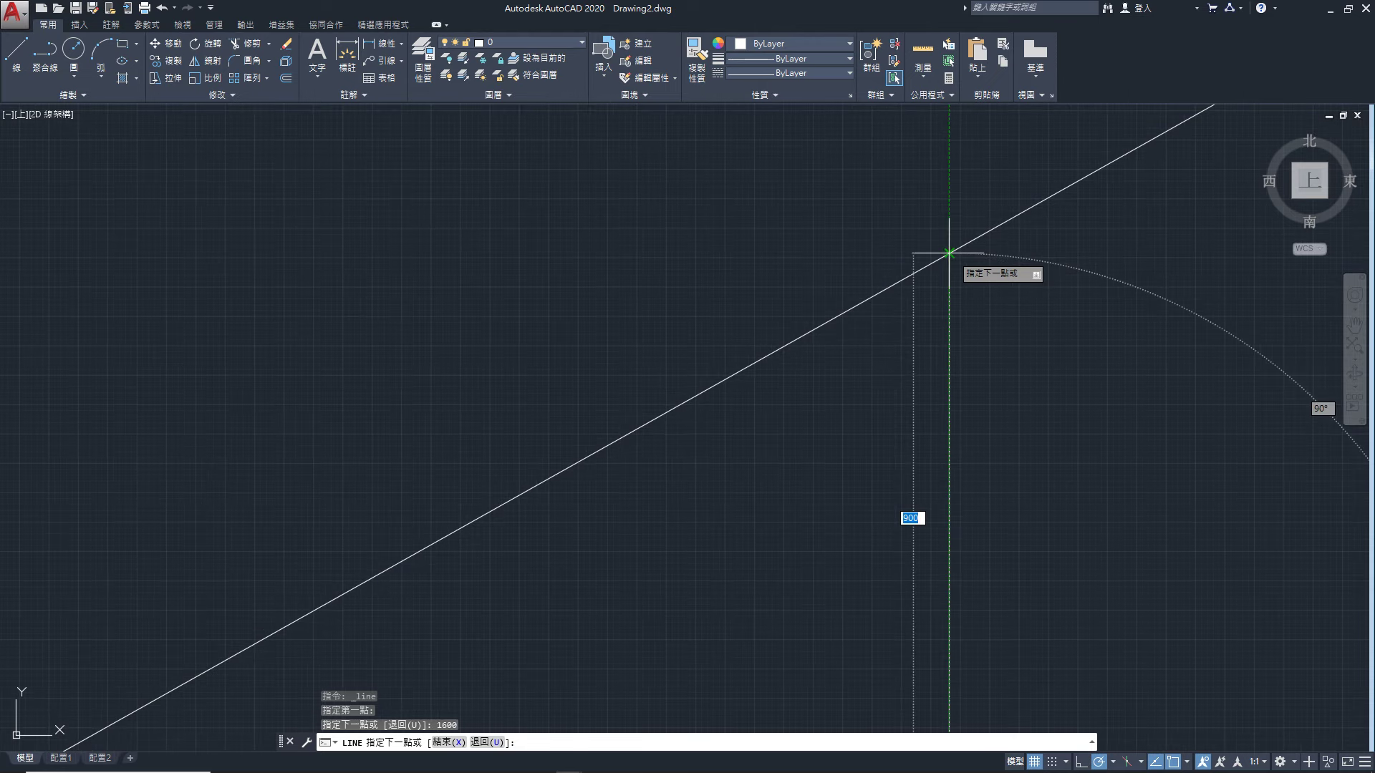
left_click(949, 253)
scroll(946, 263, "down", 3)
key("Return")
scroll(924, 270, "up", 2)
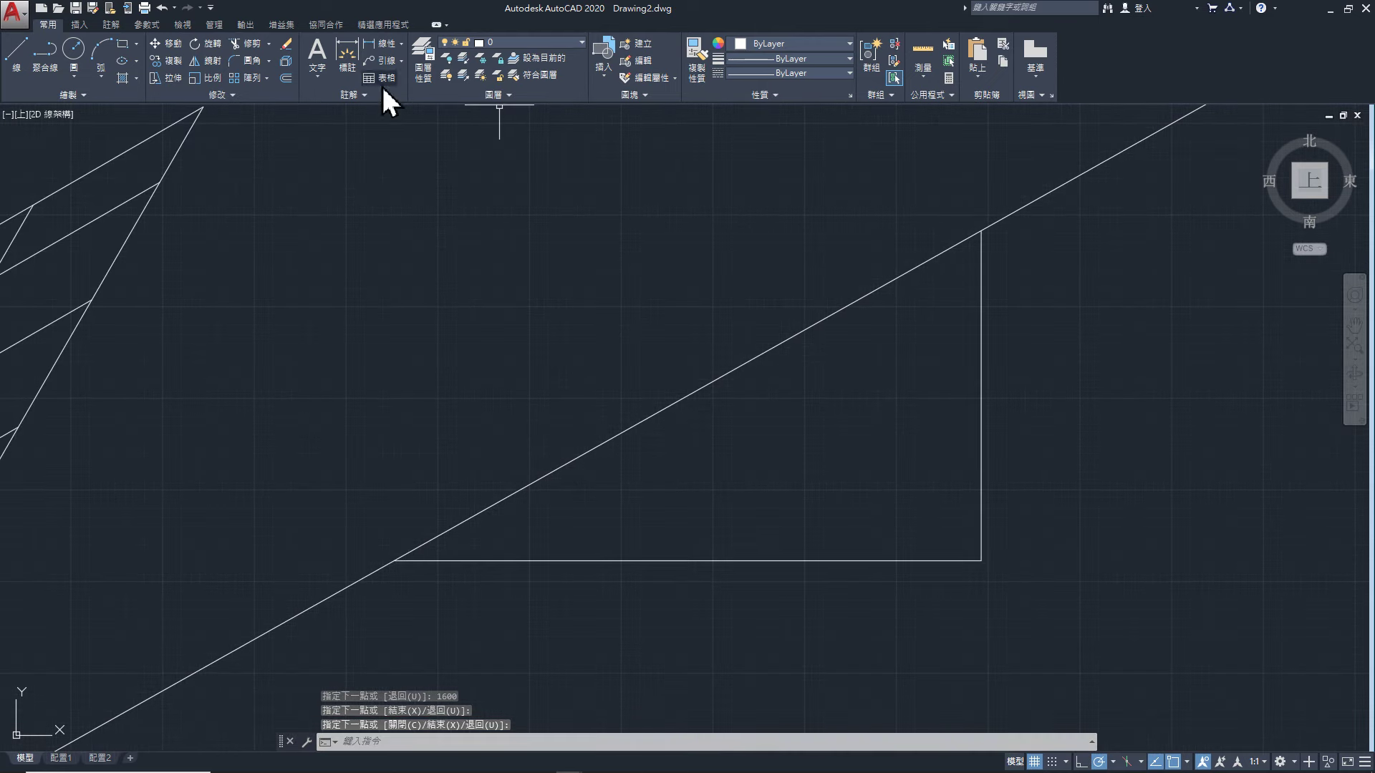
left_click(346, 56)
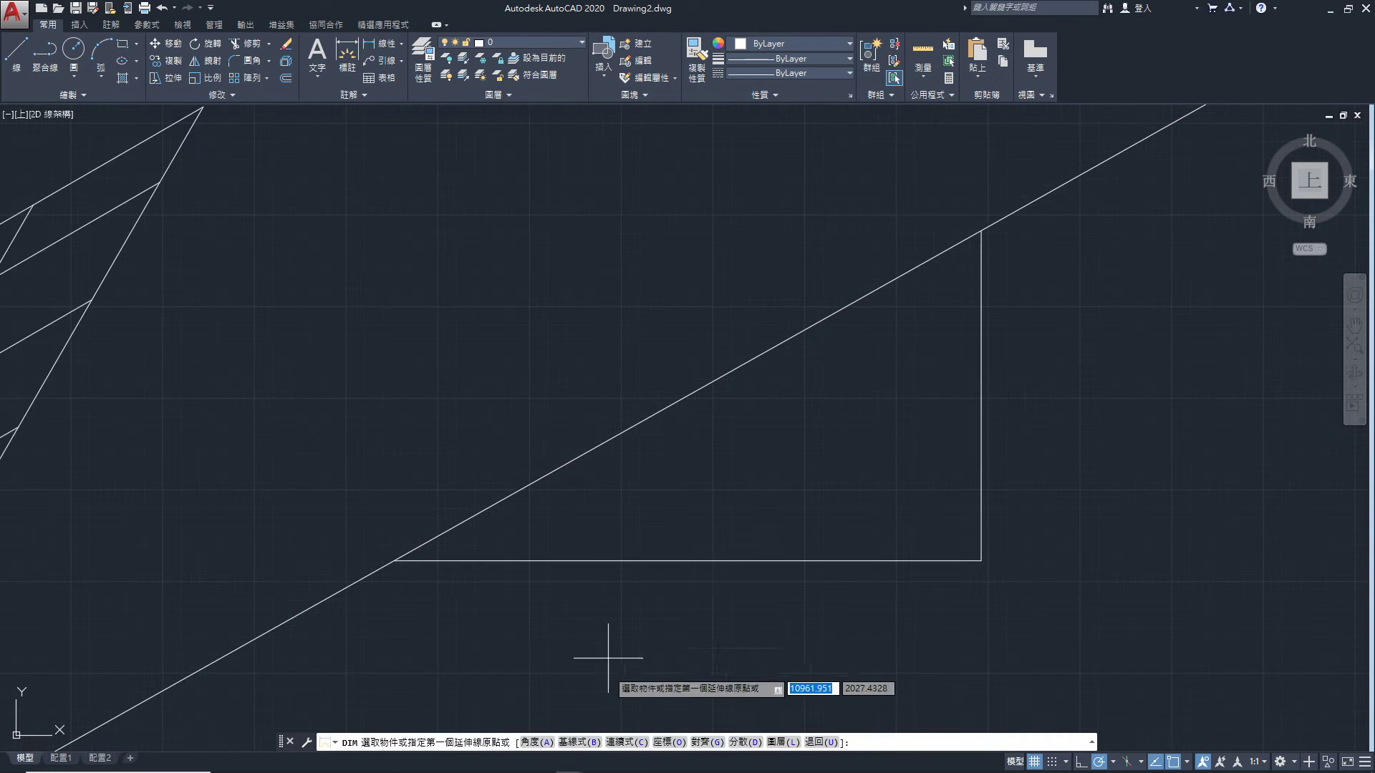
Dimension the 1600 horizontal line
left_click(642, 561)
left_click(643, 562)
scroll(658, 562, "up", 3)
scroll(662, 562, "up", 2)
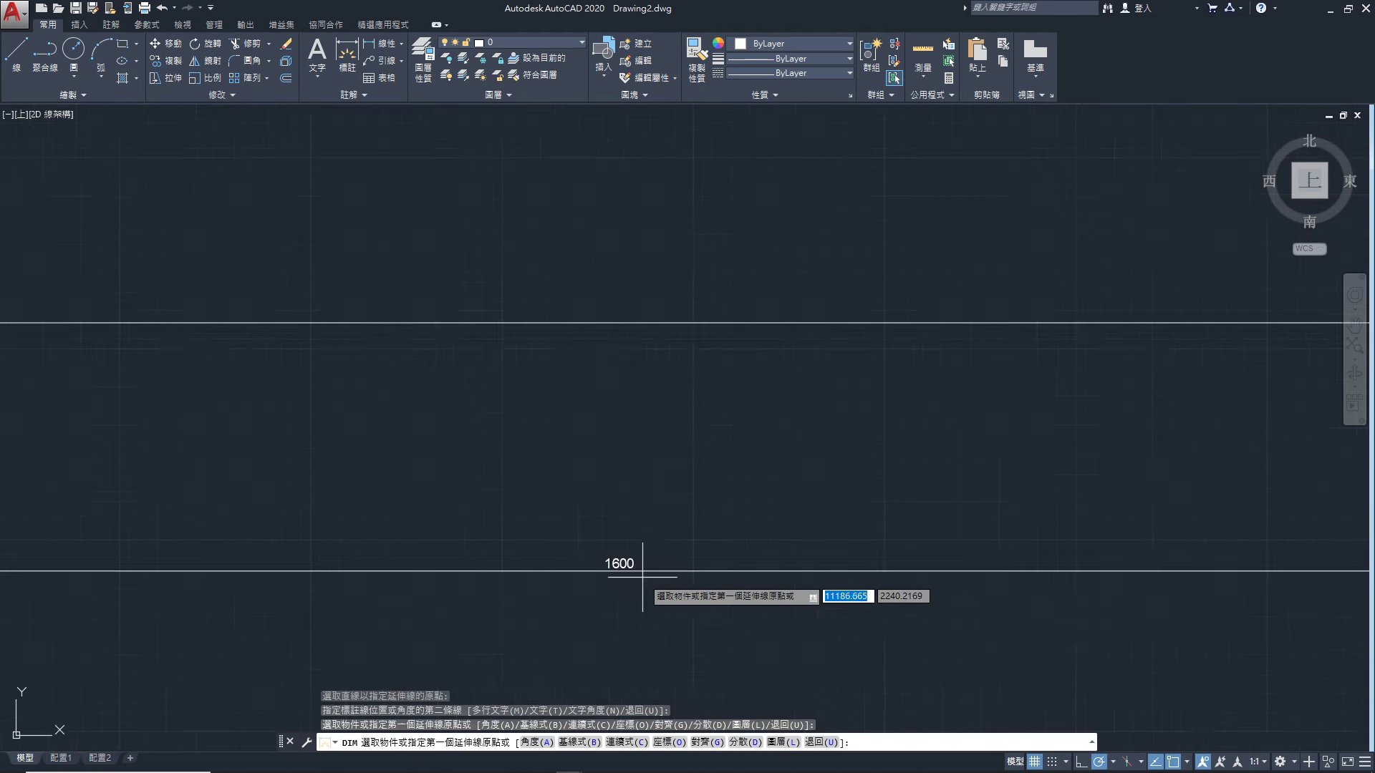
scroll(666, 575, "down", 4)
middle_click_drag(665, 575, 657, 564)
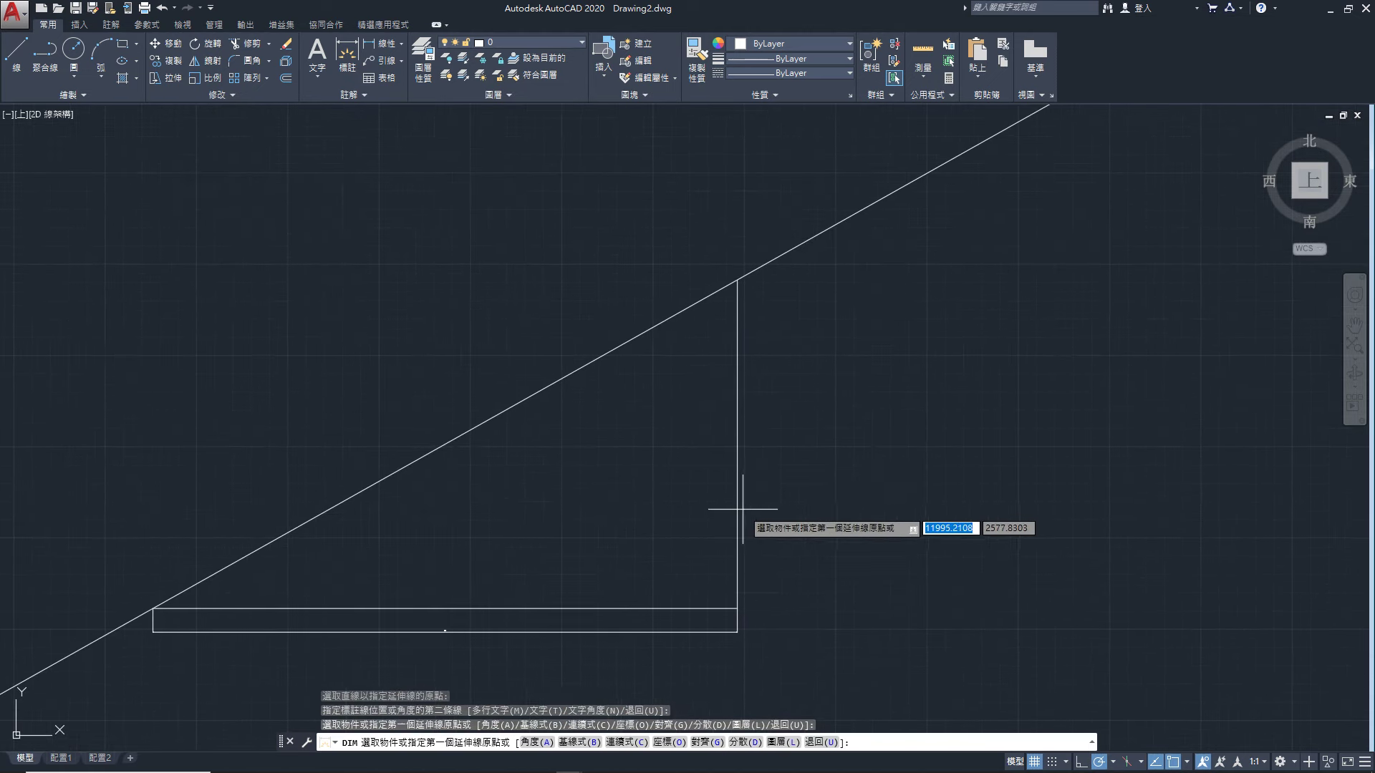
Add a continued dimension along the vertical line and pan the view
type("c")
key("Return")
left_click(737, 508)
key("Escape")
scroll(752, 446, "up", 3)
scroll(757, 445, "down", 3)
middle_click_drag(751, 445, 823, 395)
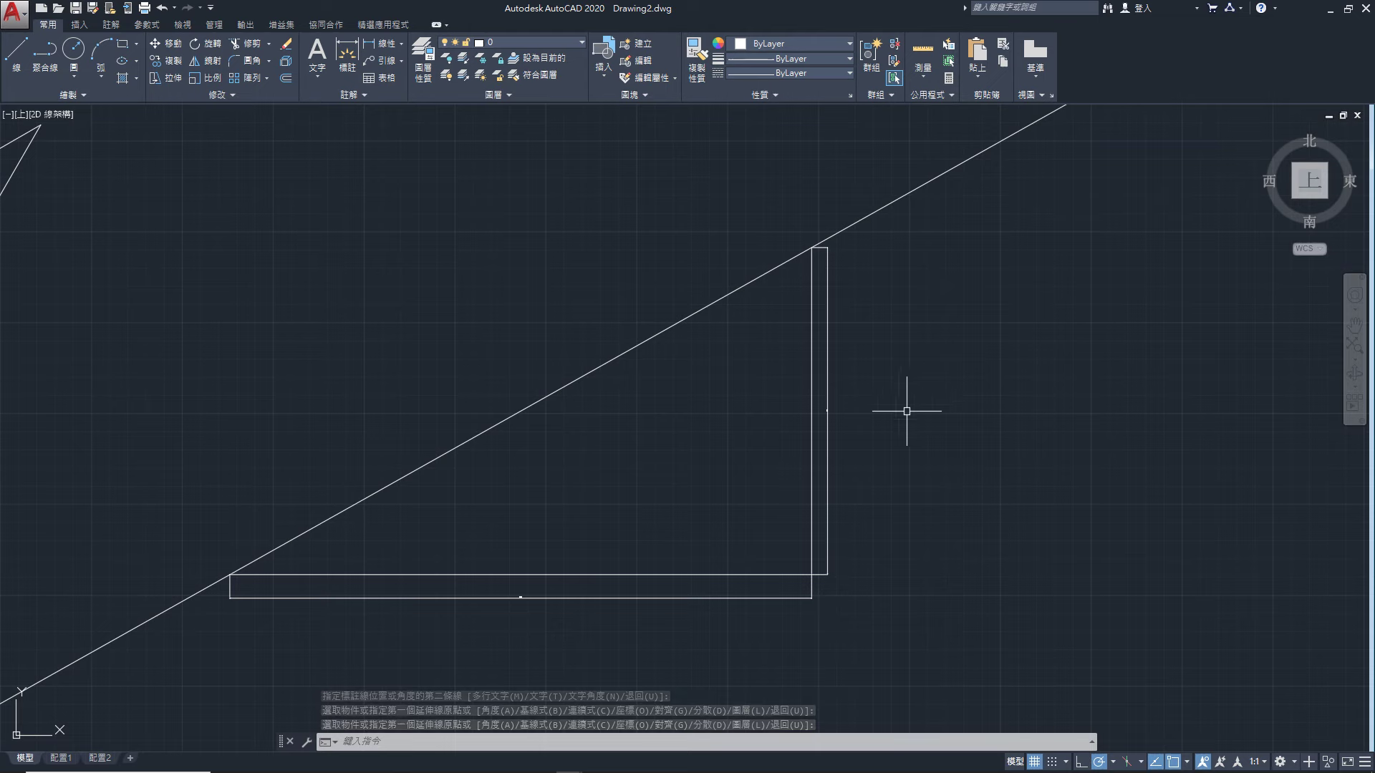
left_click(596, 762)
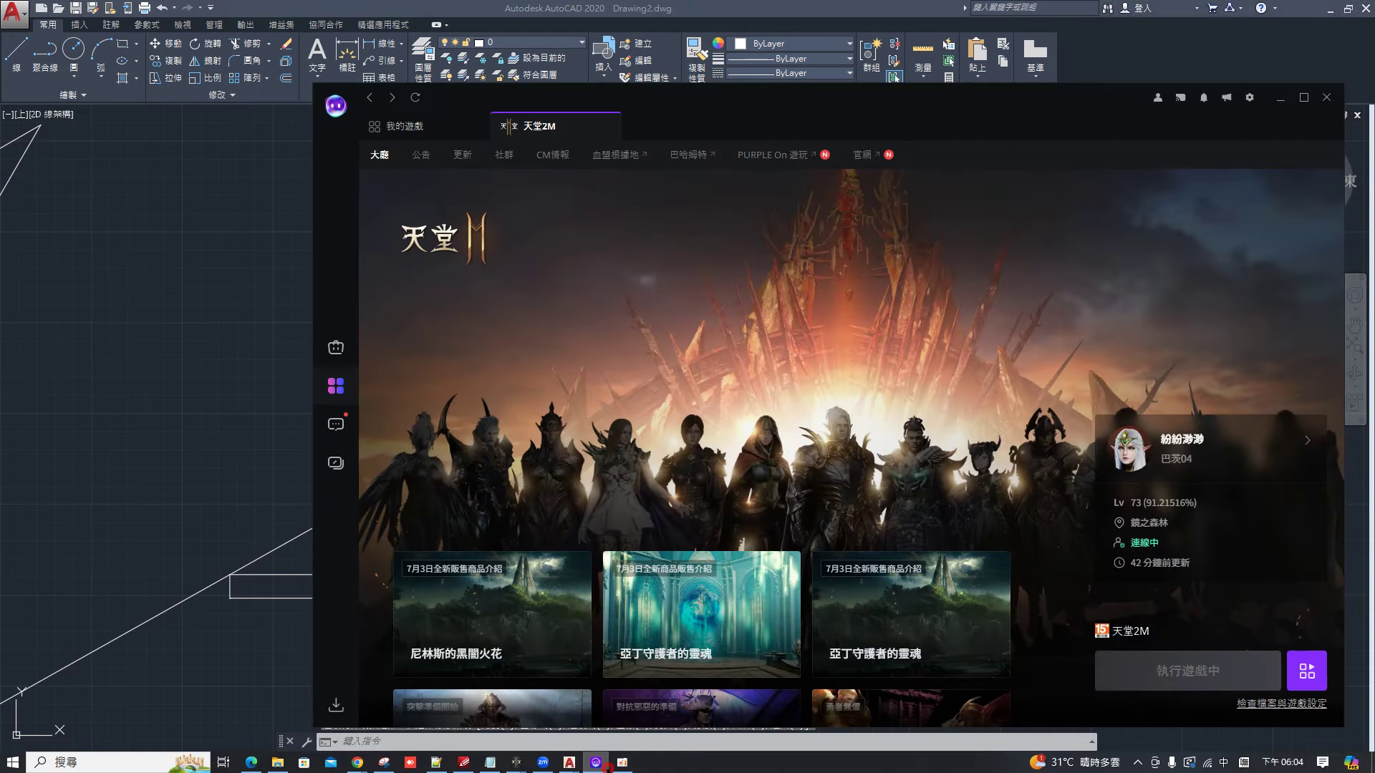
Minimize the PURPLE launcher and open the dimension style settings in AutoCAD with D
left_click(595, 761)
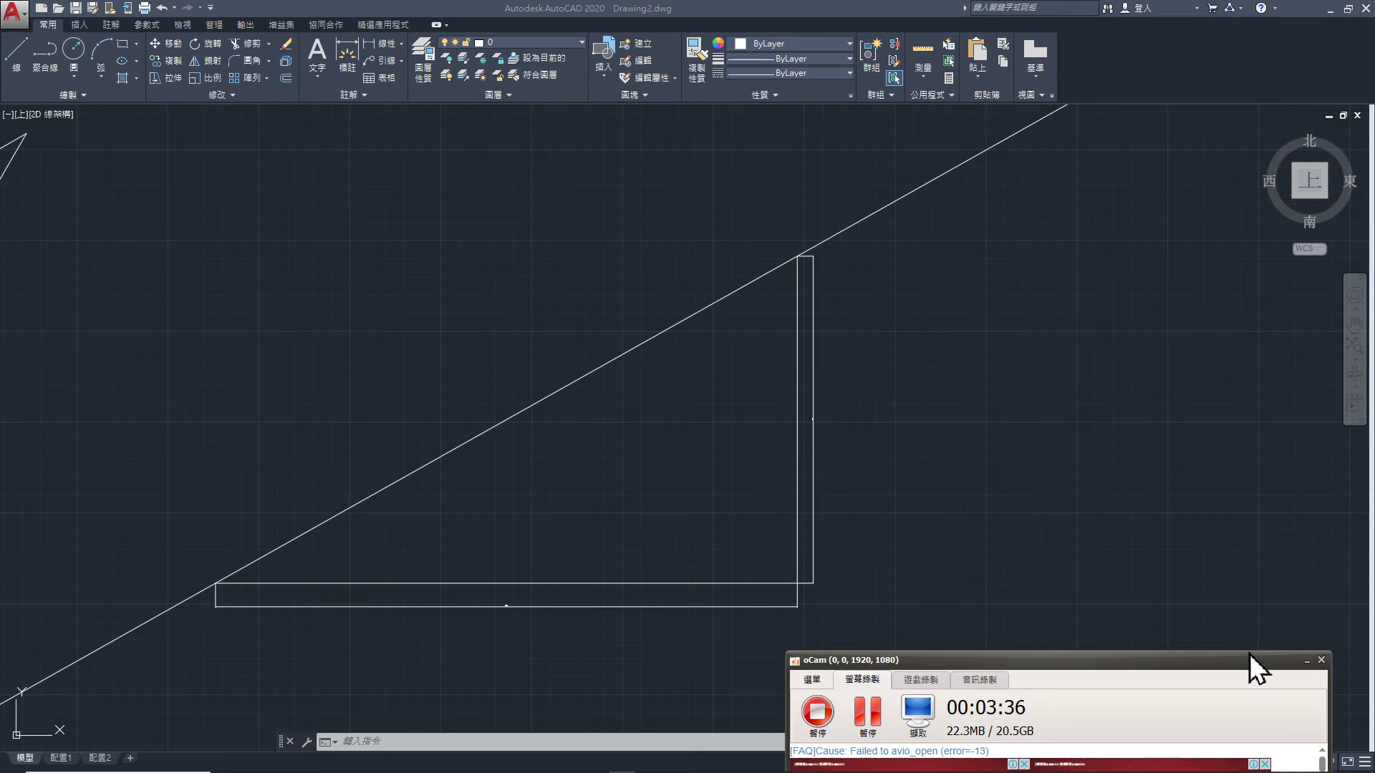
left_click(1306, 660)
type("d")
key("Return")
Edit the ISO-25 text height and set its arrow size to 15, closing the style dialogs
left_click(816, 366)
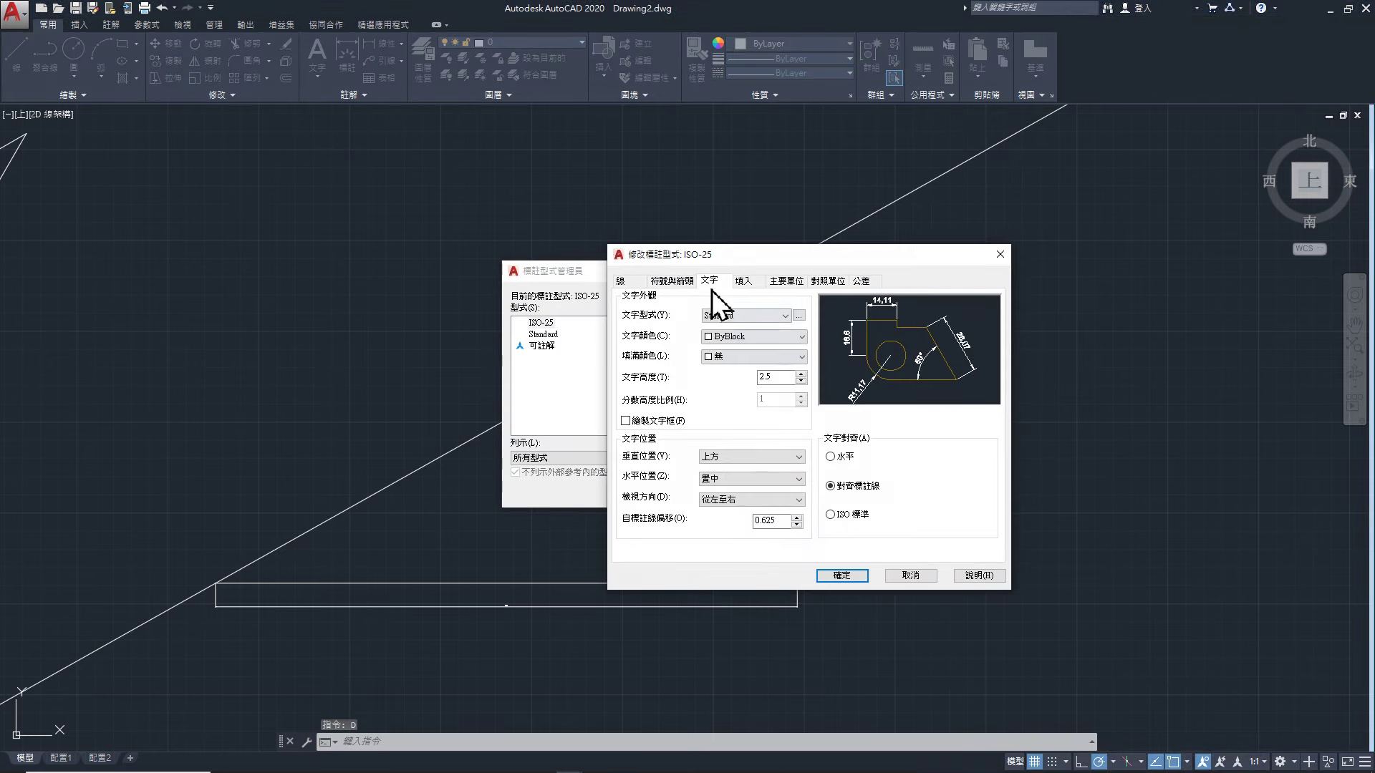
double_click(770, 377)
left_click(669, 282)
left_click(656, 414)
double_click(655, 413)
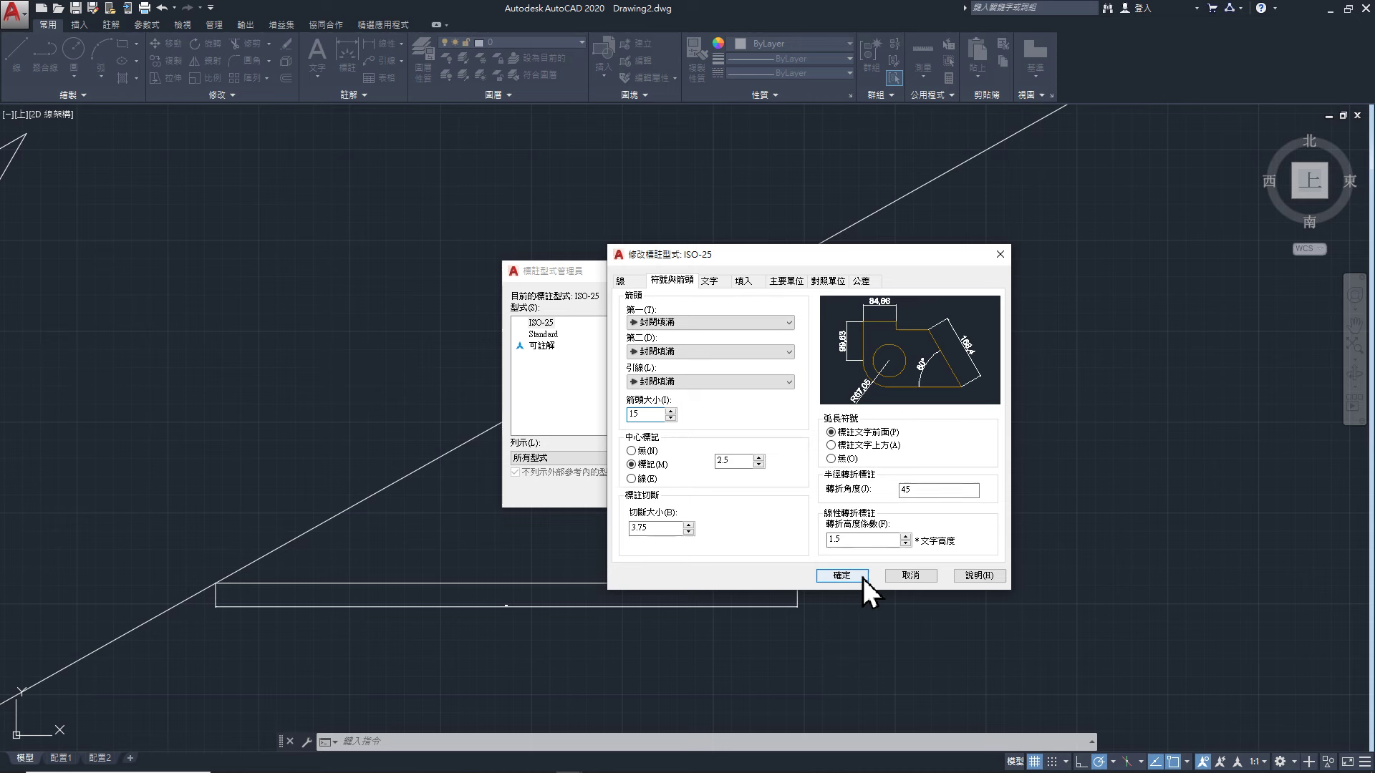
left_click(862, 577)
left_click(771, 493)
scroll(716, 484, "up", 2)
scroll(891, 400, "down", 2)
scroll(891, 399, "down", 2)
mouse_move(891, 399)
middle_mouse_down()
mouse_move(927, 411)
mouse_move(1049, 371)
middle_mouse_up()
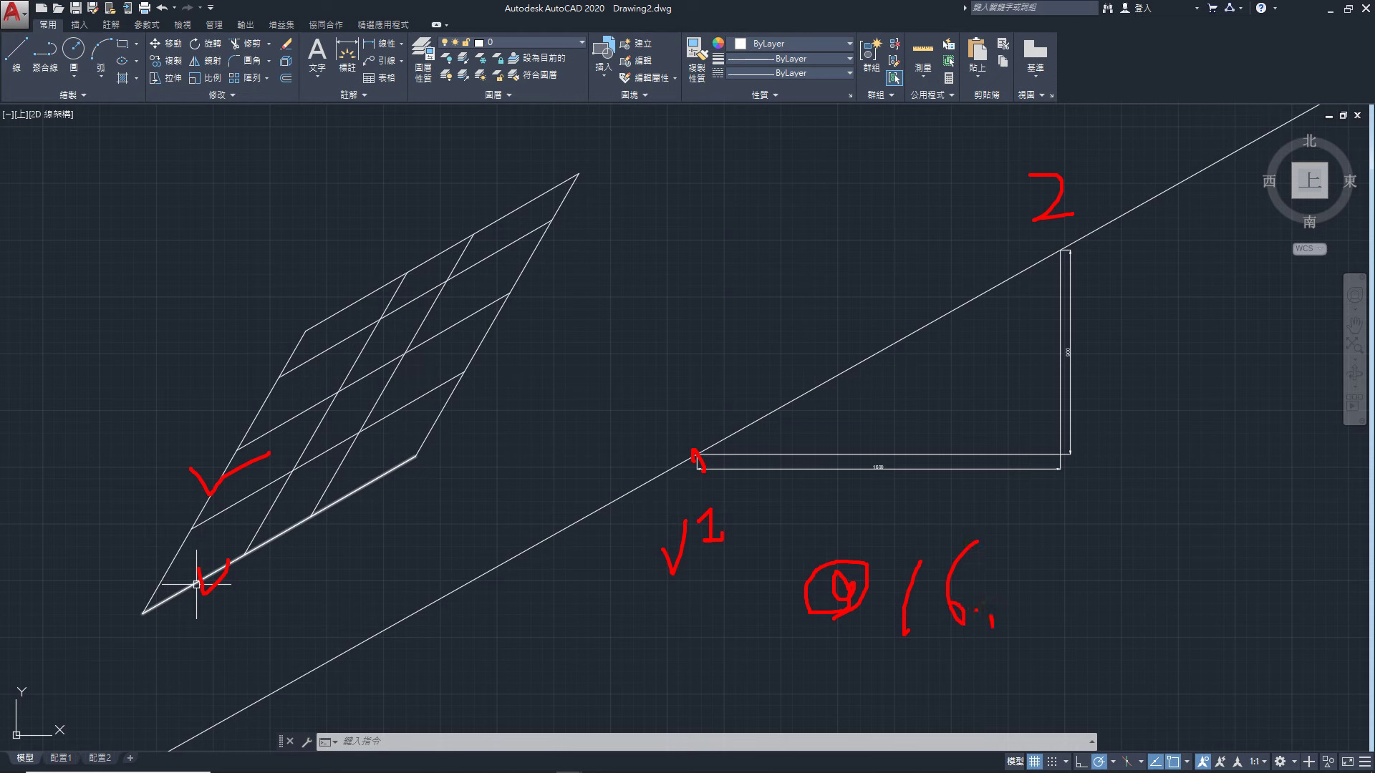
key("Escape")
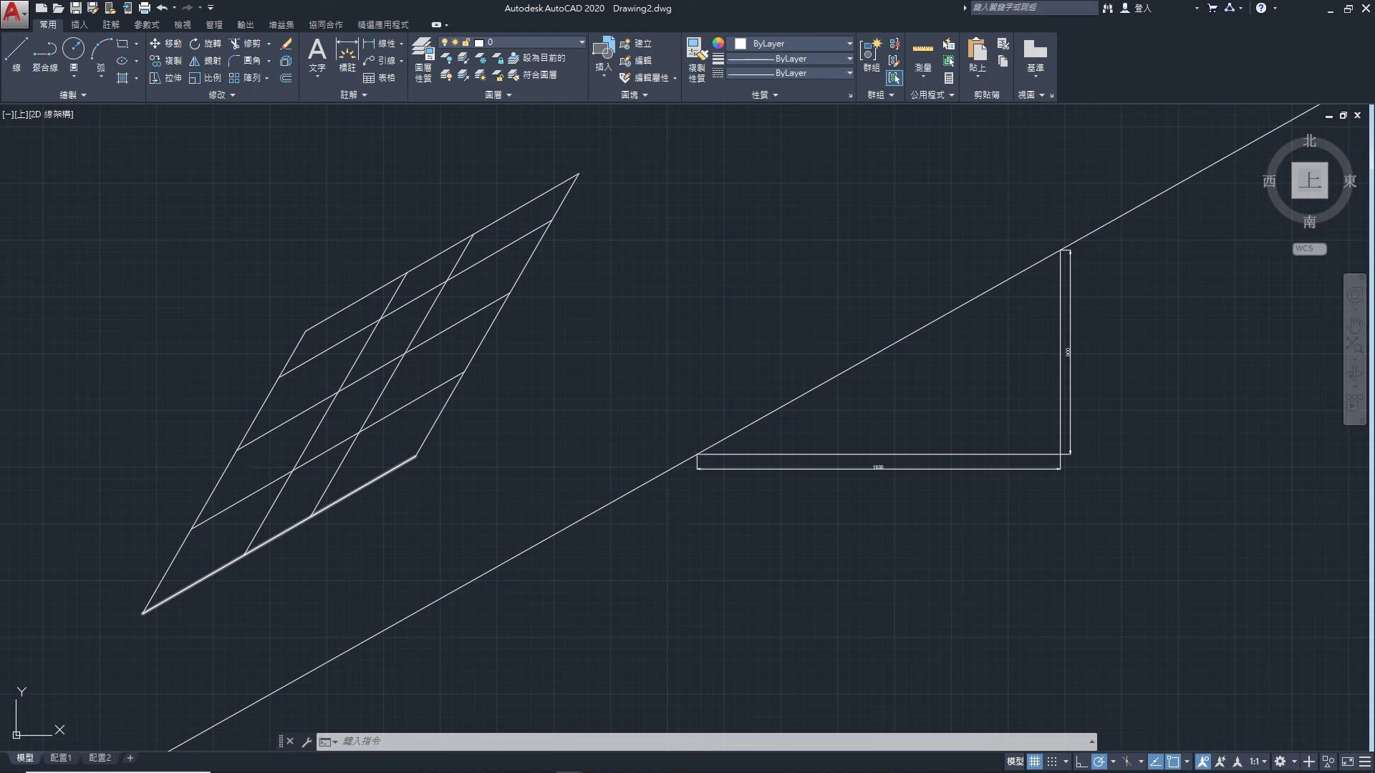
left_click(623, 763)
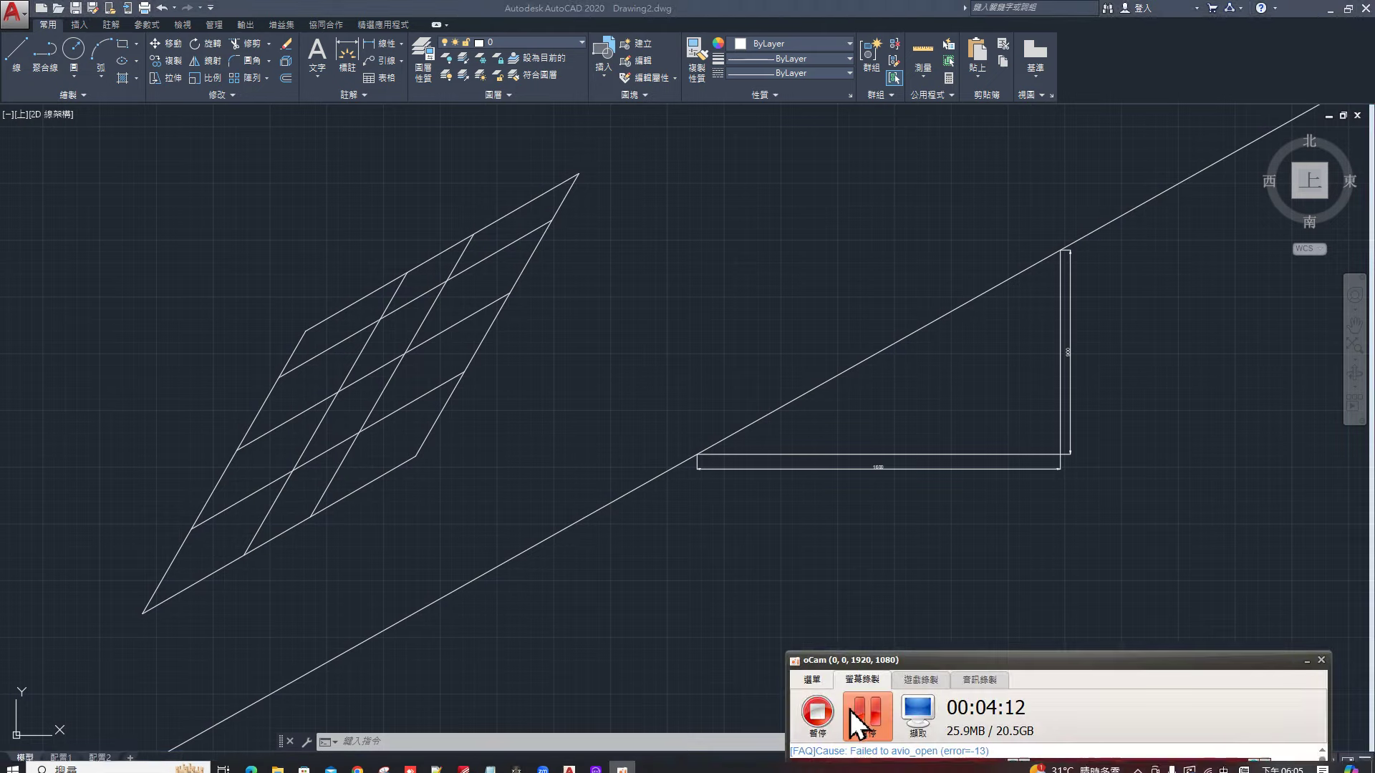
Review the construction-line methods on Google Slides slide 58, then return to Drawing2.dwg in AutoCAD
left_click(864, 711)
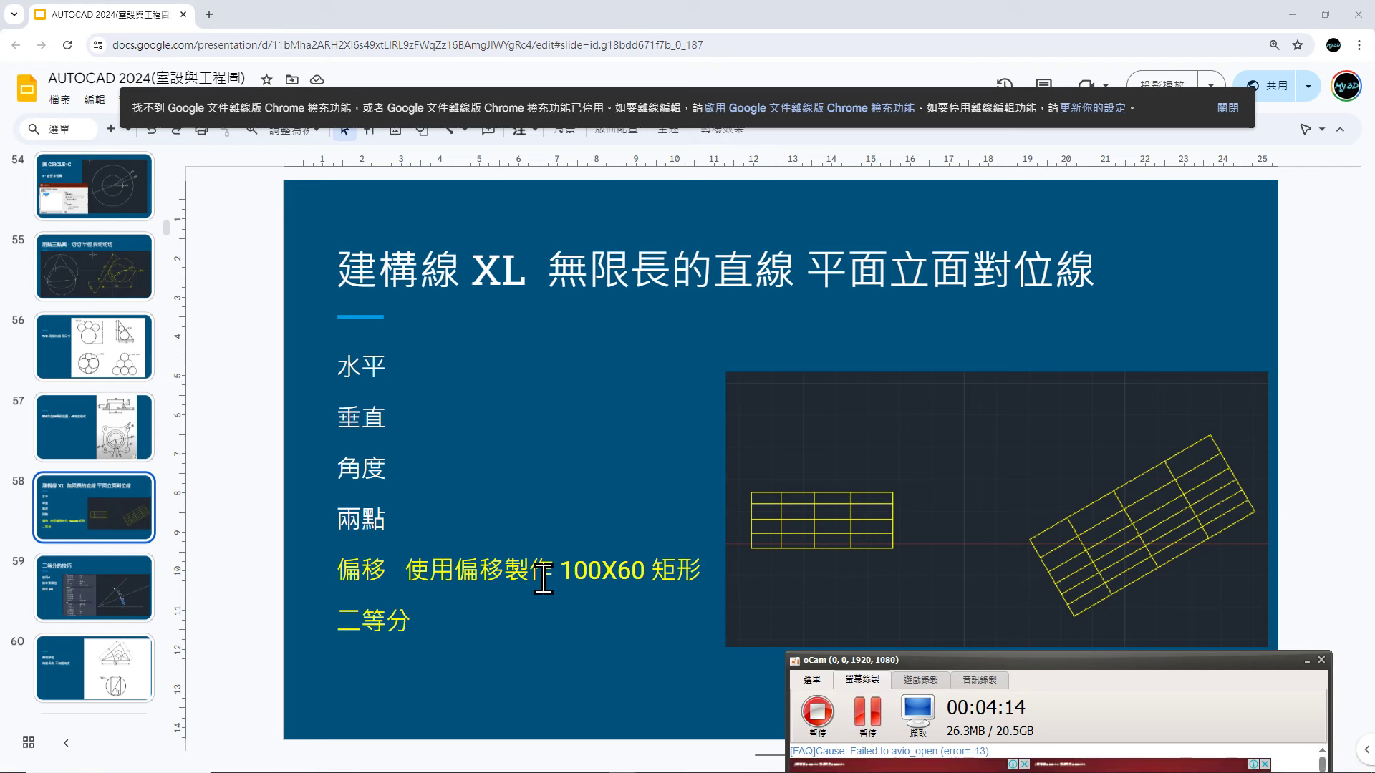
left_click(387, 517)
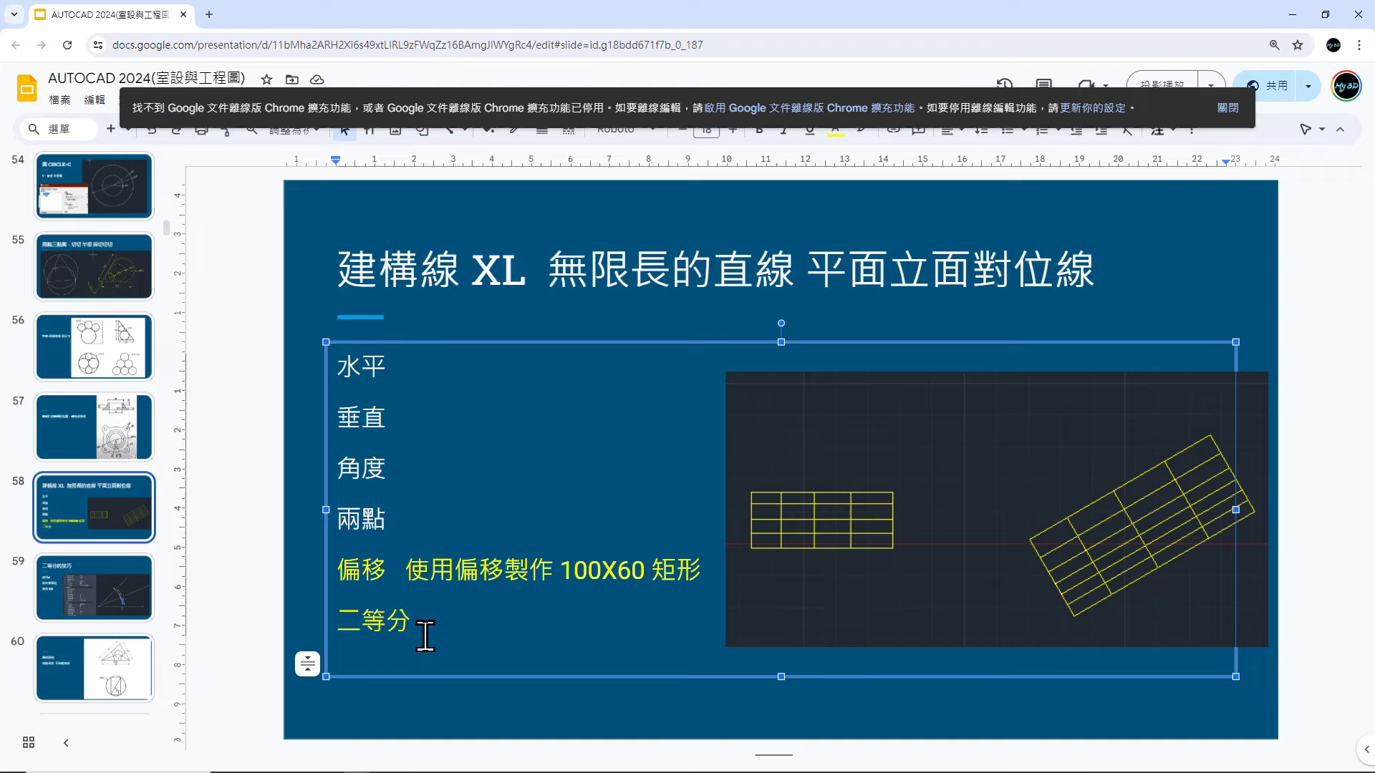
mouse_move(473, 764)
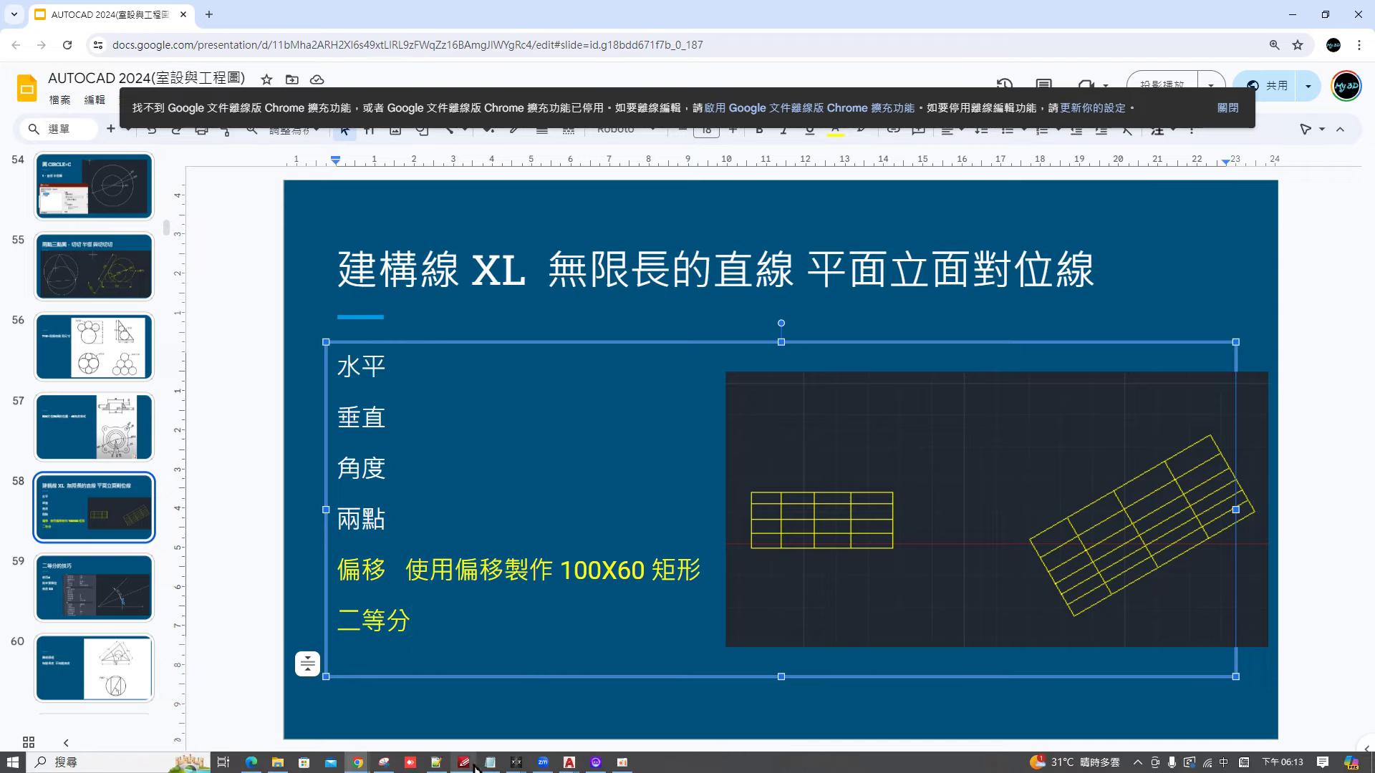
left_click(569, 763)
left_click(677, 731)
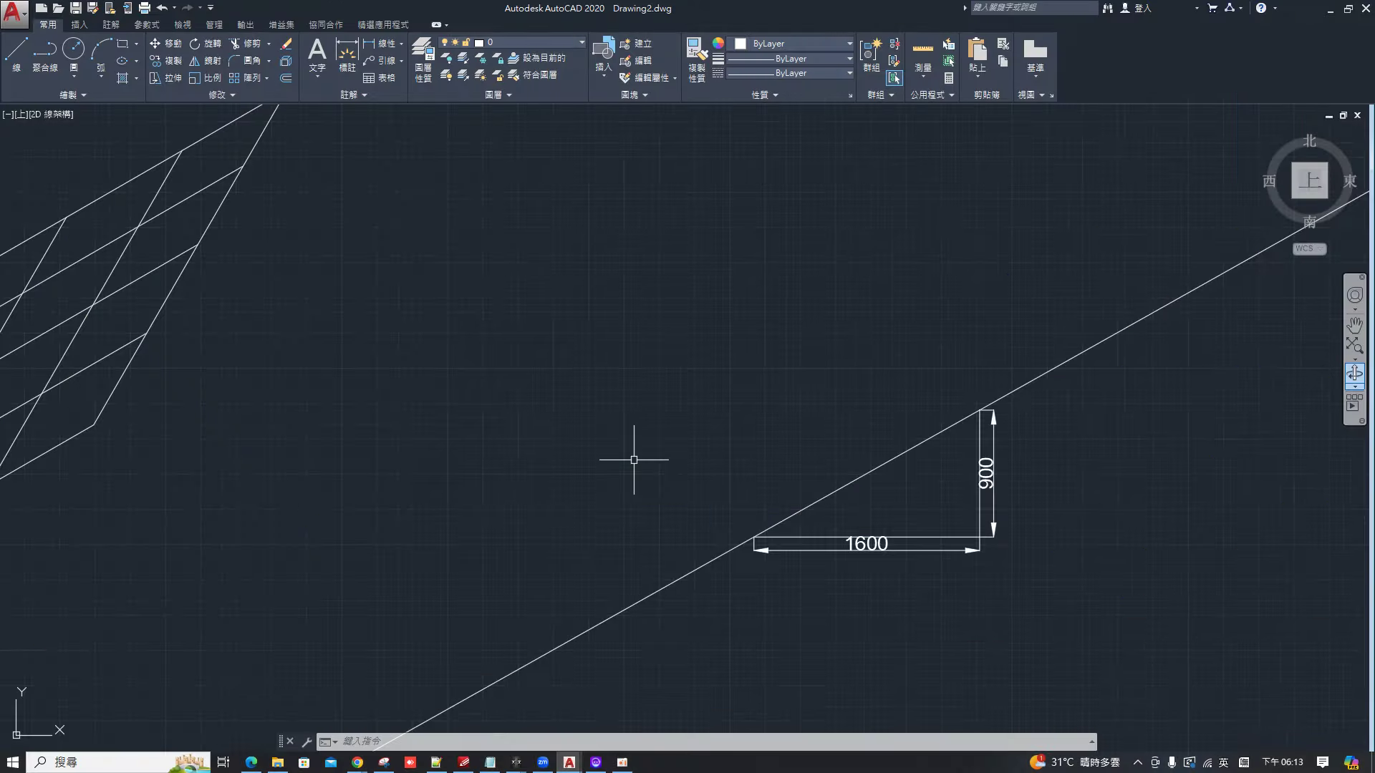
Pan the view away from the triangle into empty drawing space
middle_click_drag(635, 460, 181, 294)
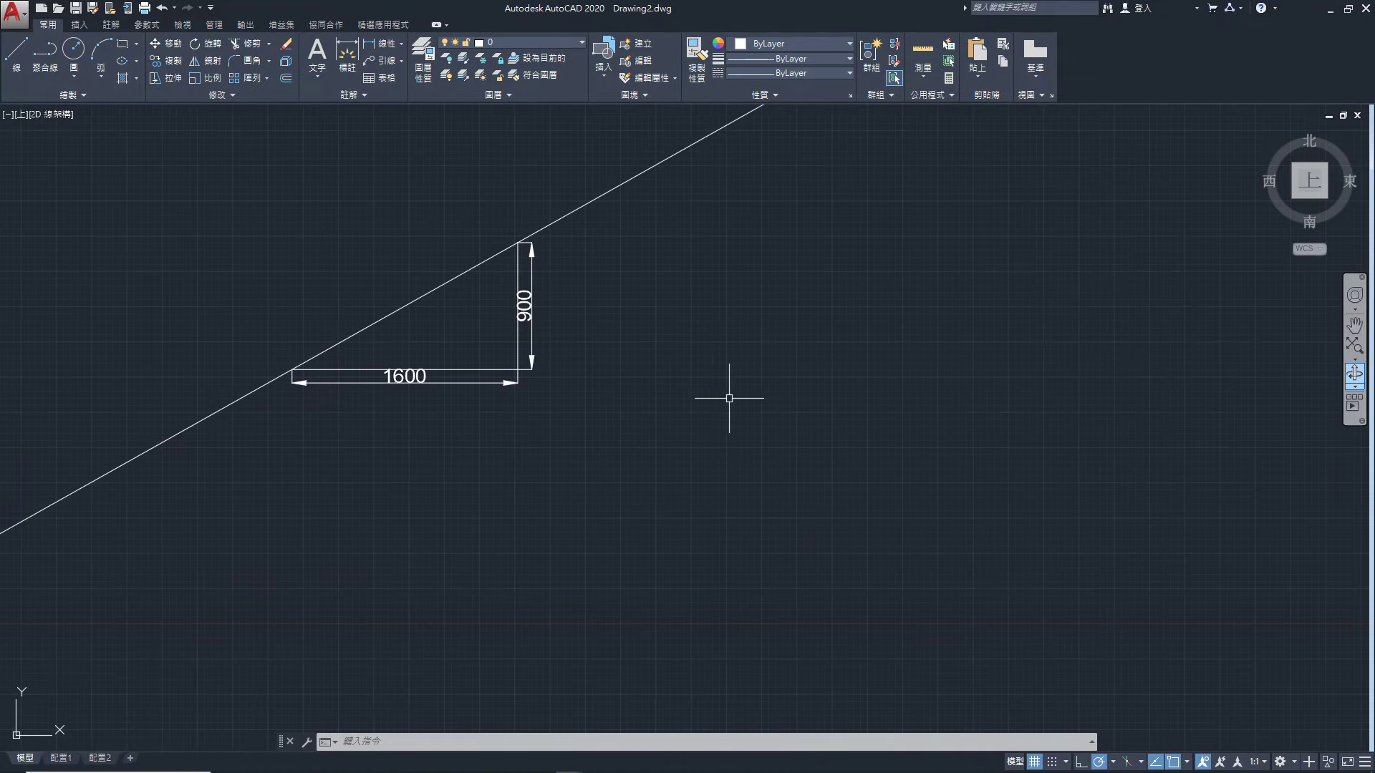
middle_click_drag(728, 393, 219, 439)
middle_click_drag(445, 476, 222, 466)
left_click_drag(538, 451, 540, 460)
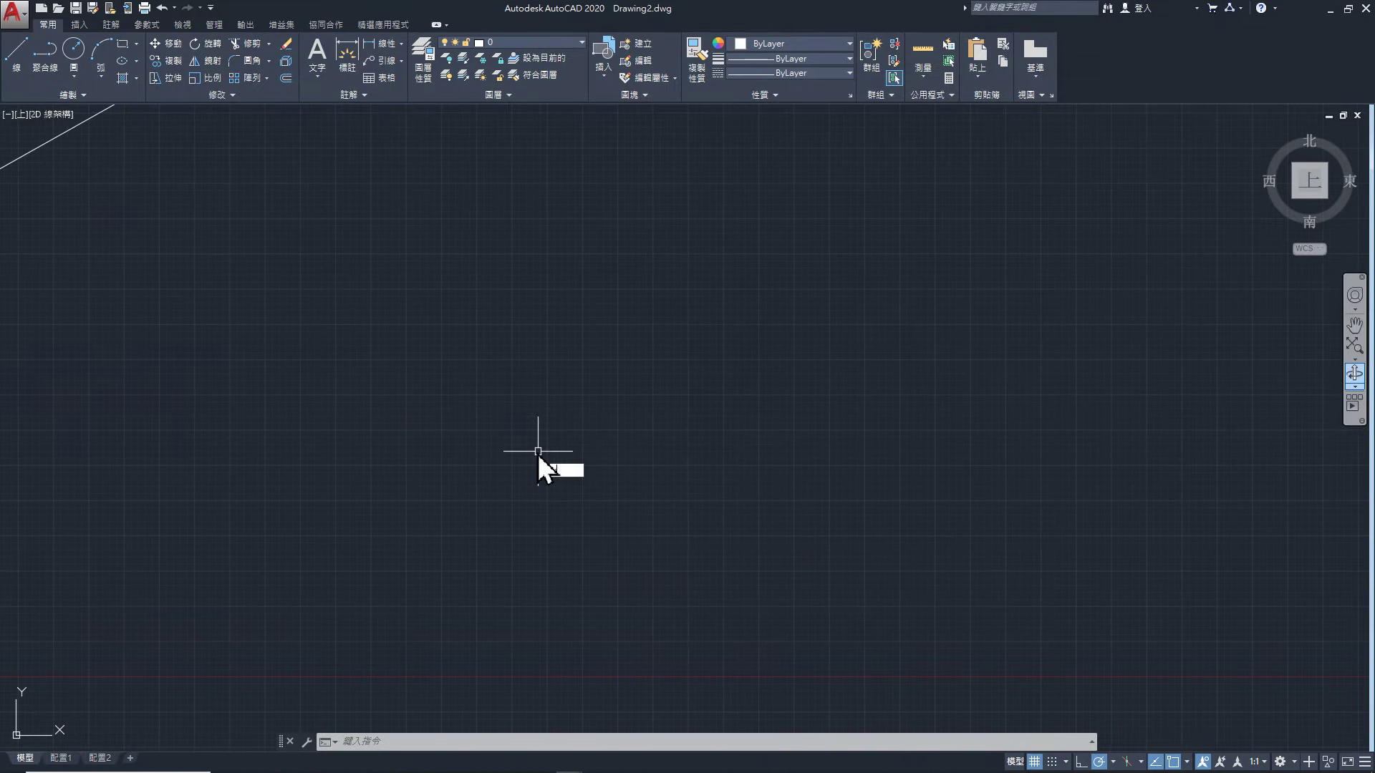
key("Escape")
Cancel the accidental X and EXPLODE commands
key("Escape")
type("x")
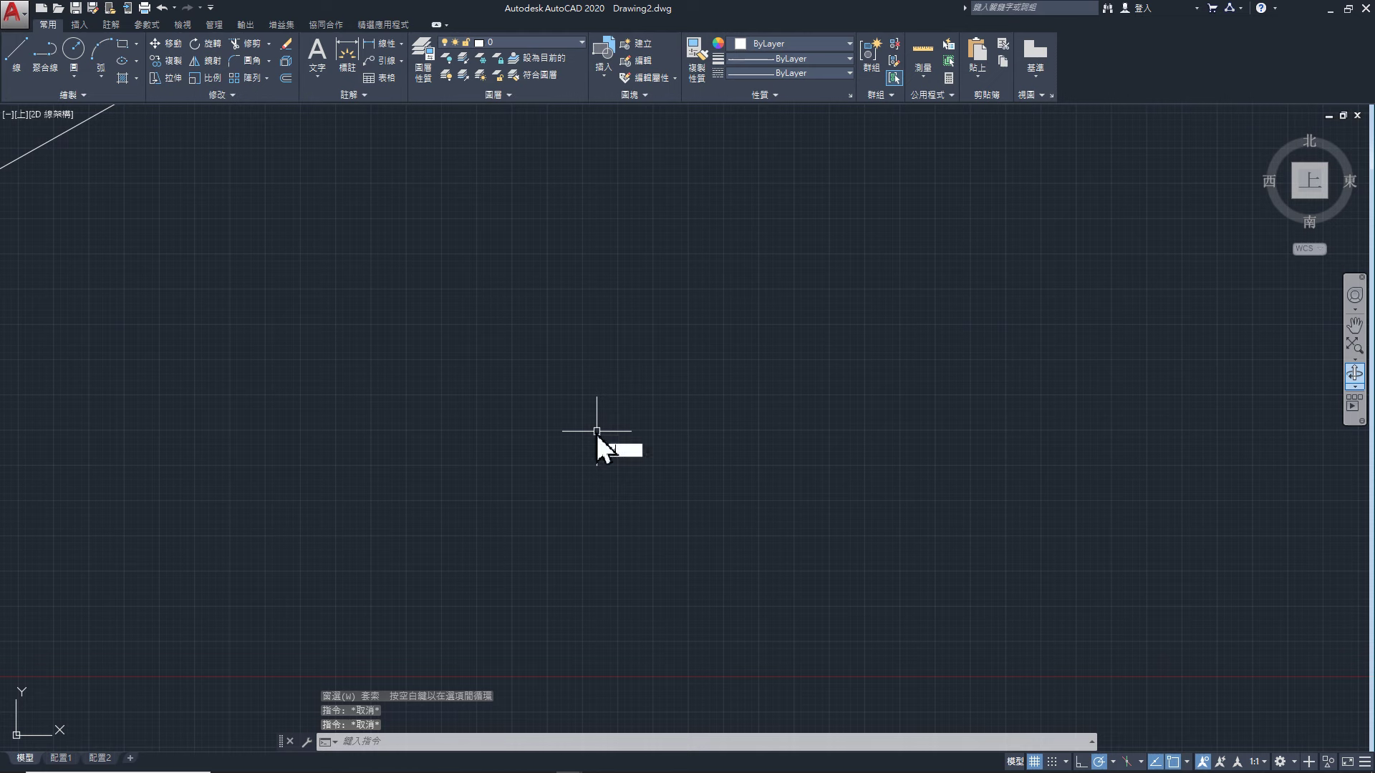
key("Escape")
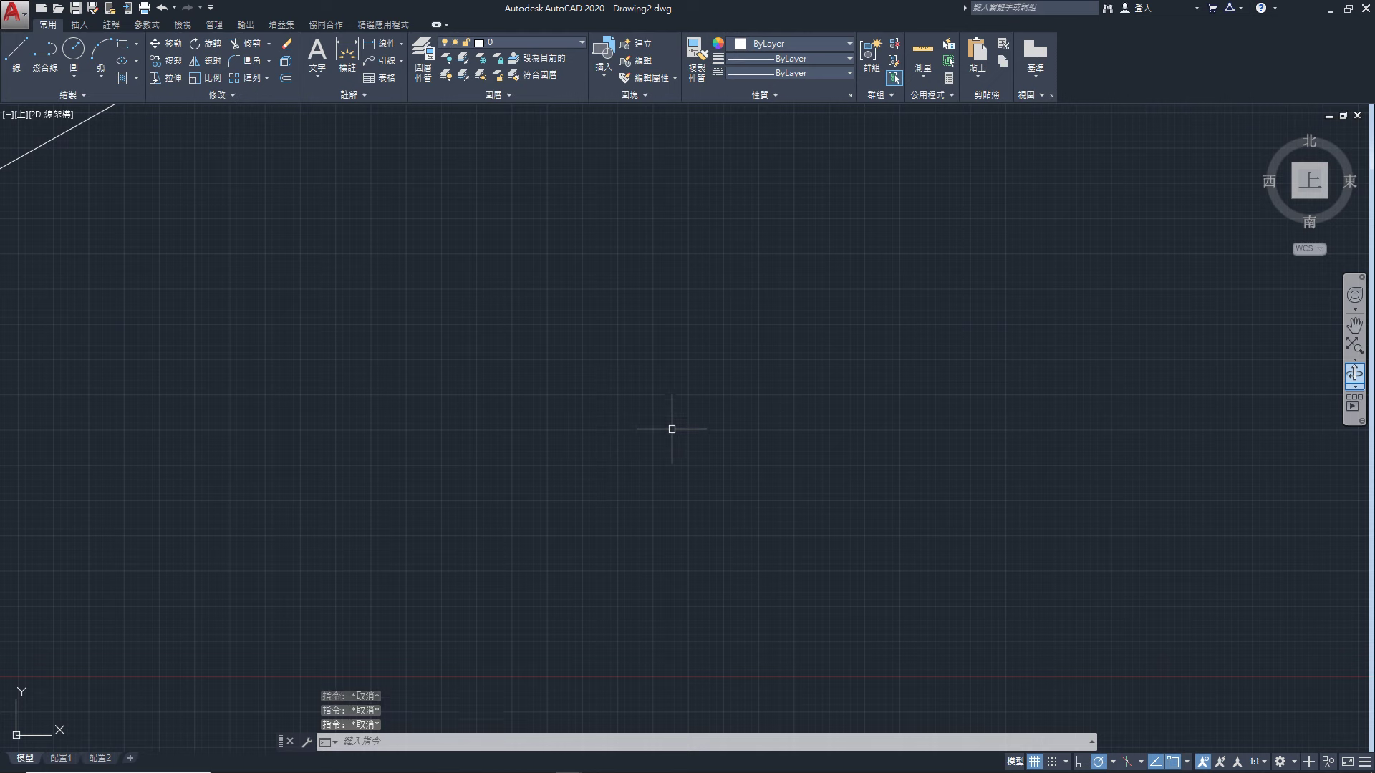
type("x")
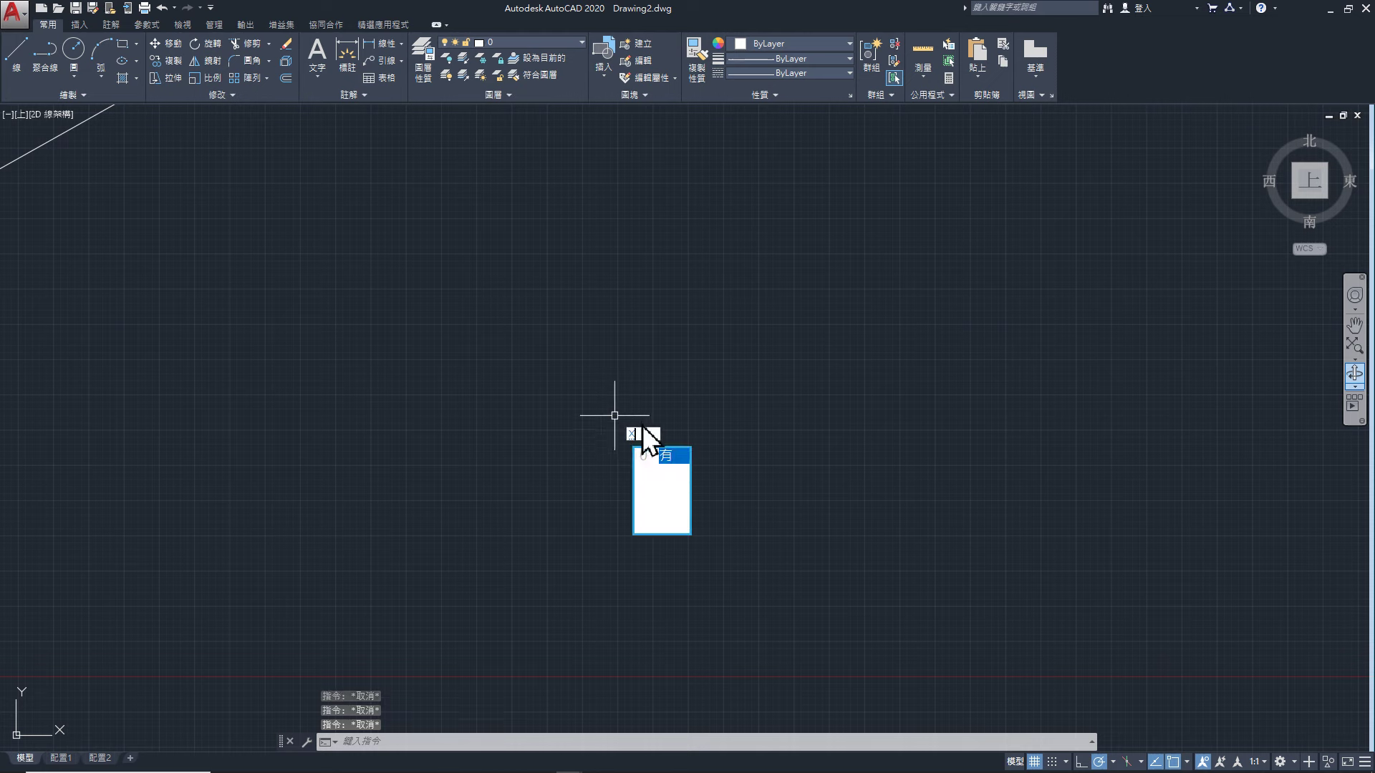
key("Escape")
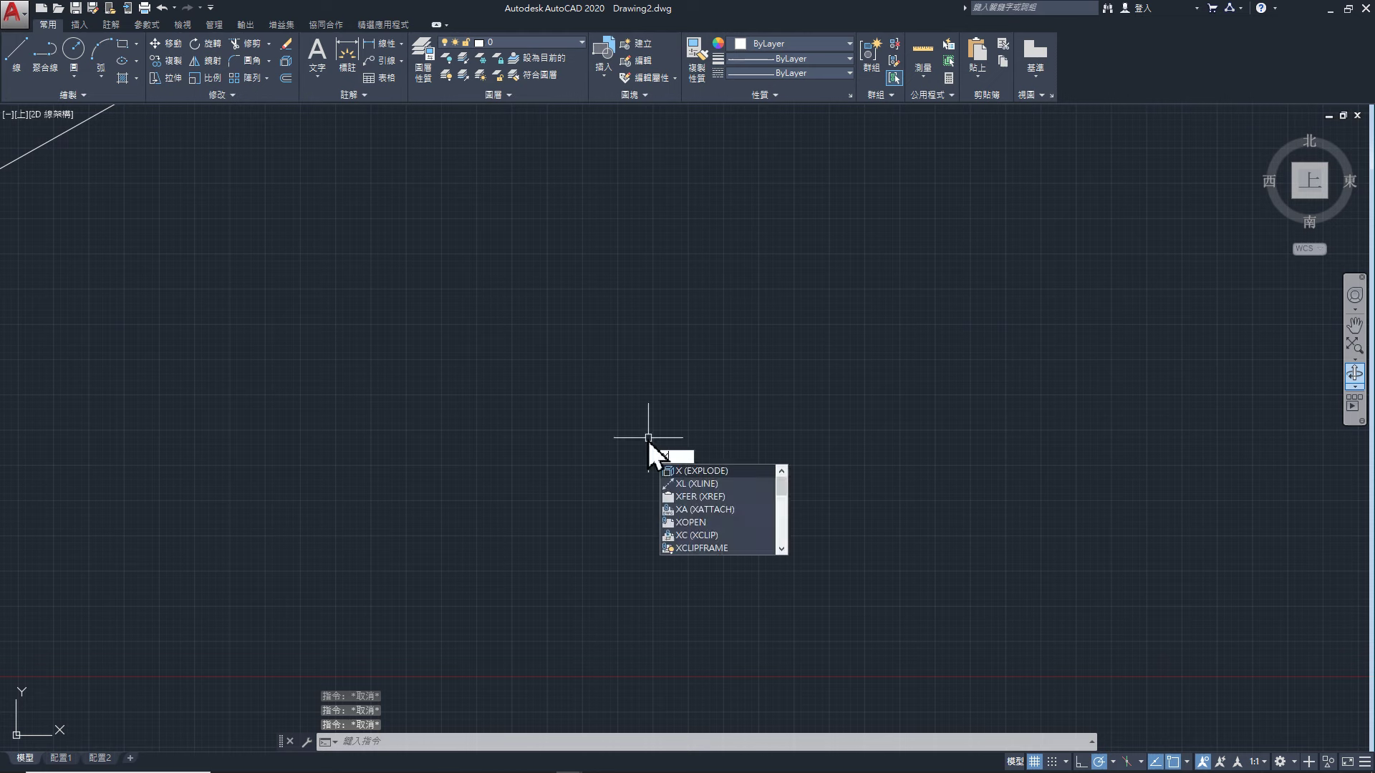
key("Return")
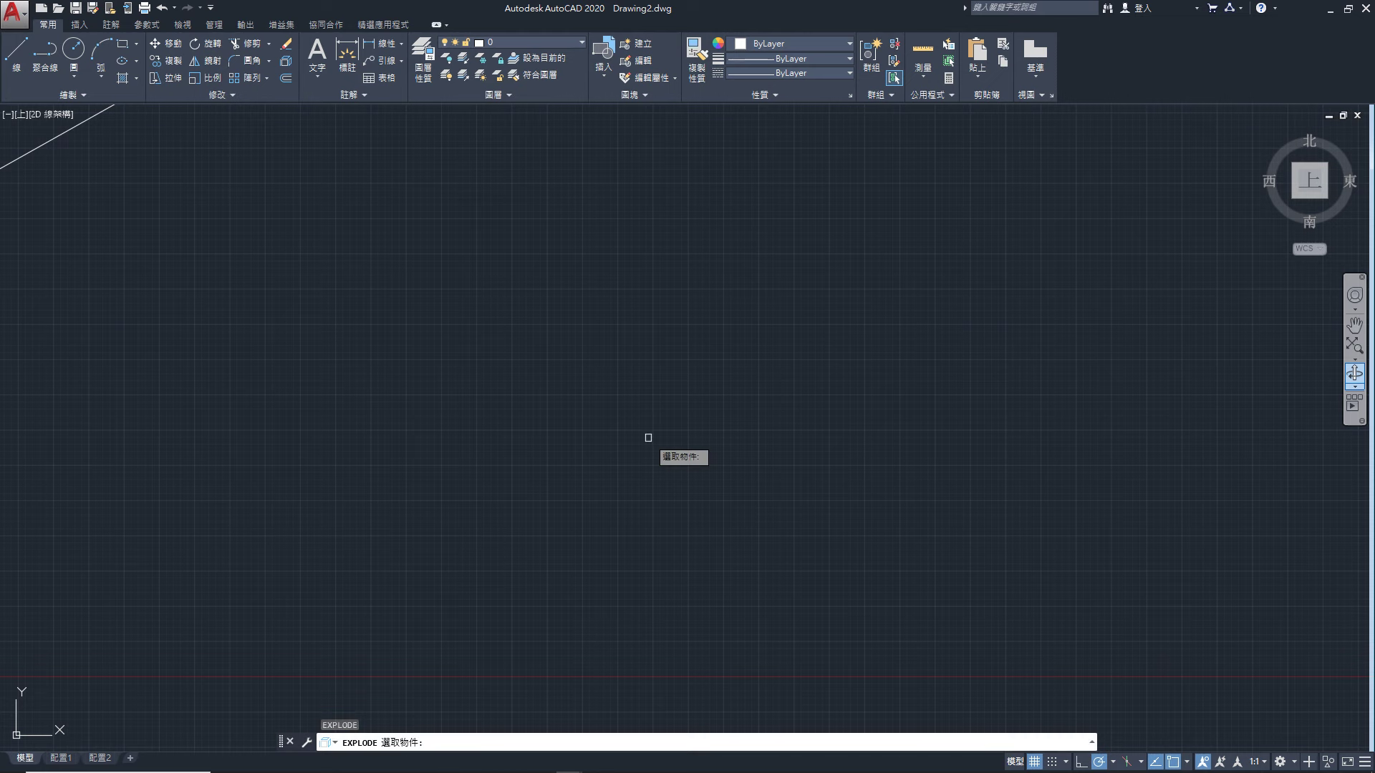
key("Escape")
Start a horizontal construction line with XL
type("x")
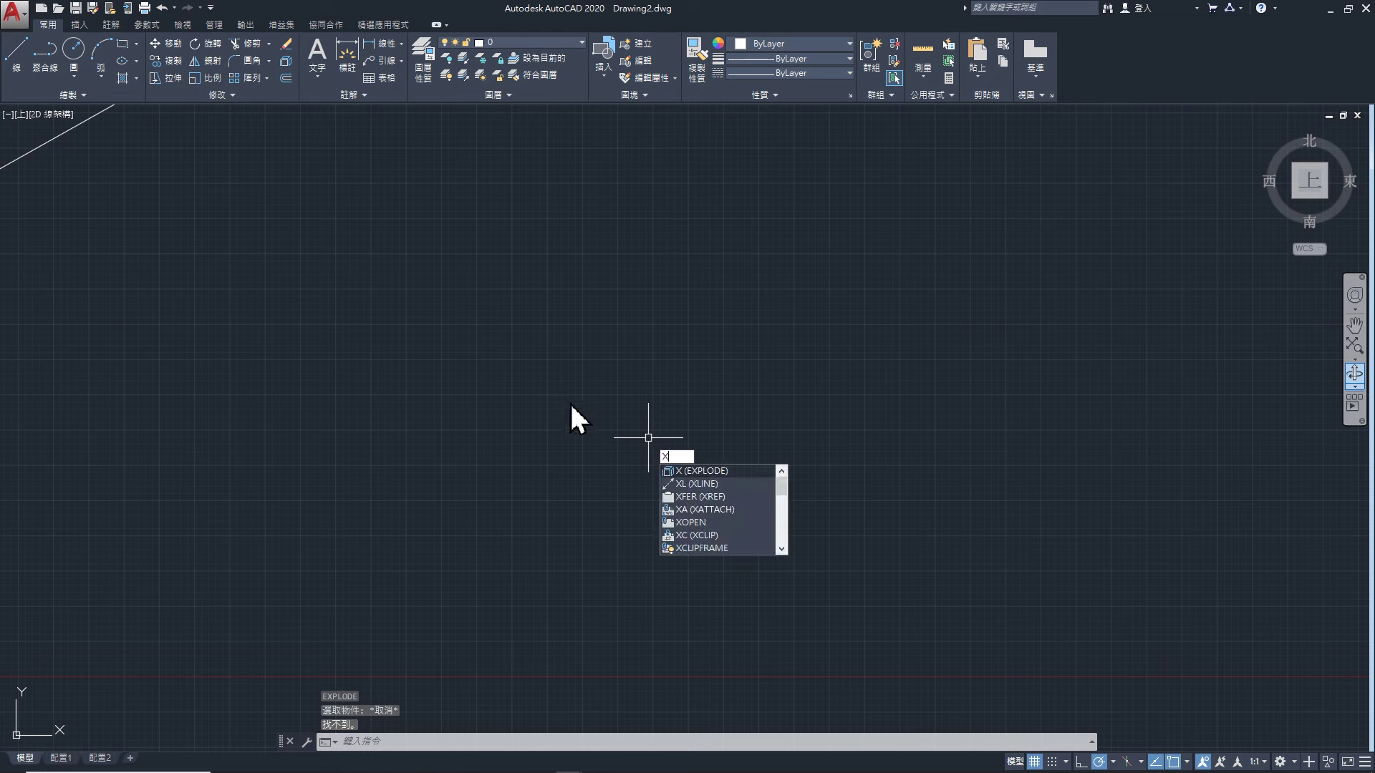
type("l")
key("Return")
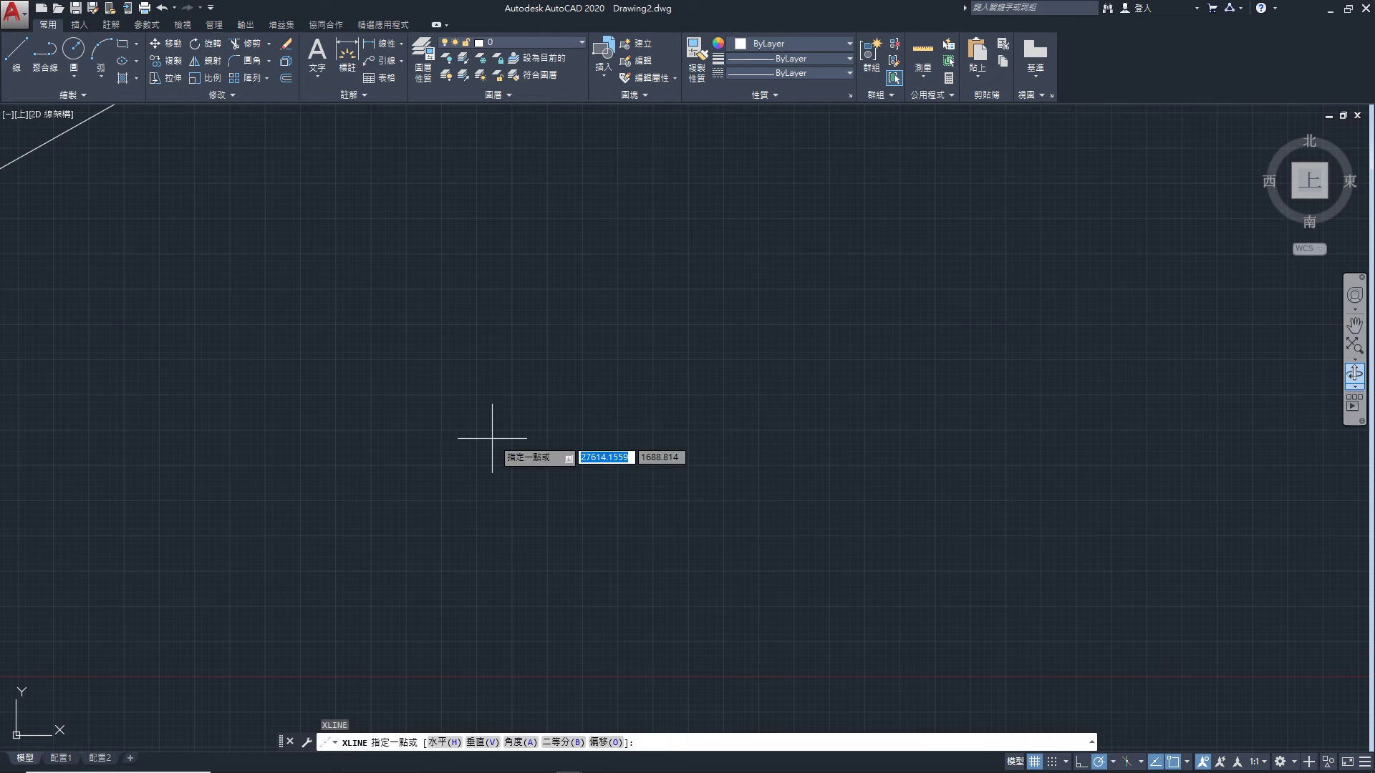
left_click(444, 742)
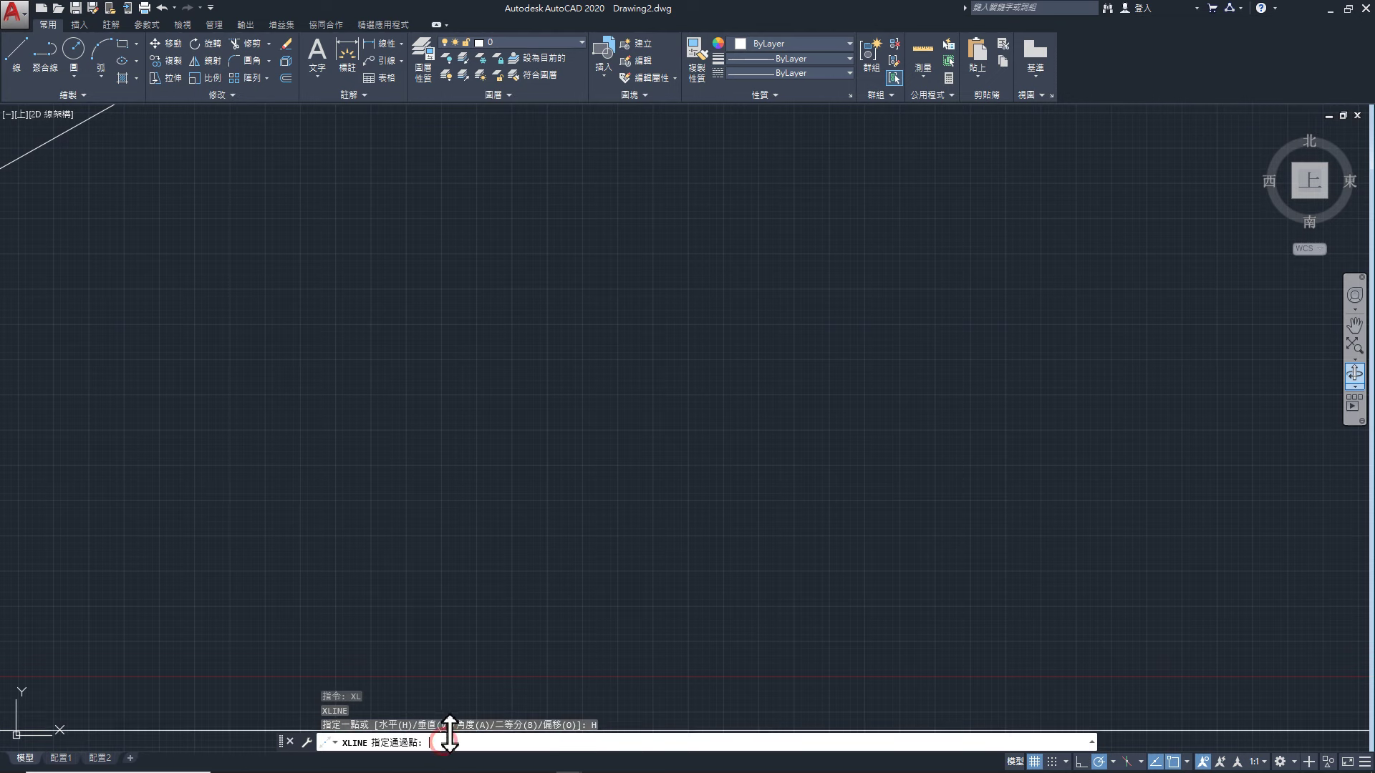
Place the horizontal construction line and add a crossing 45° construction line
left_click(526, 510)
key("Return")
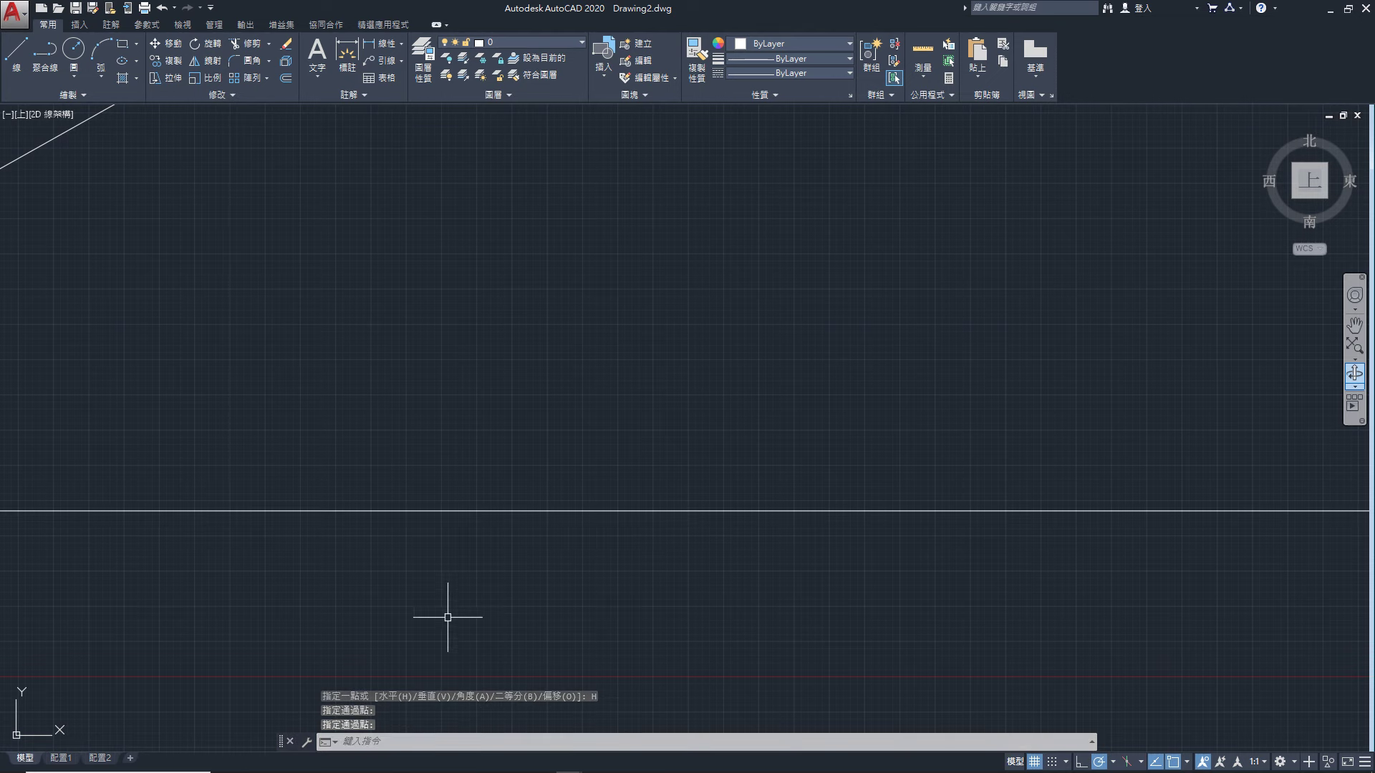
key("Return")
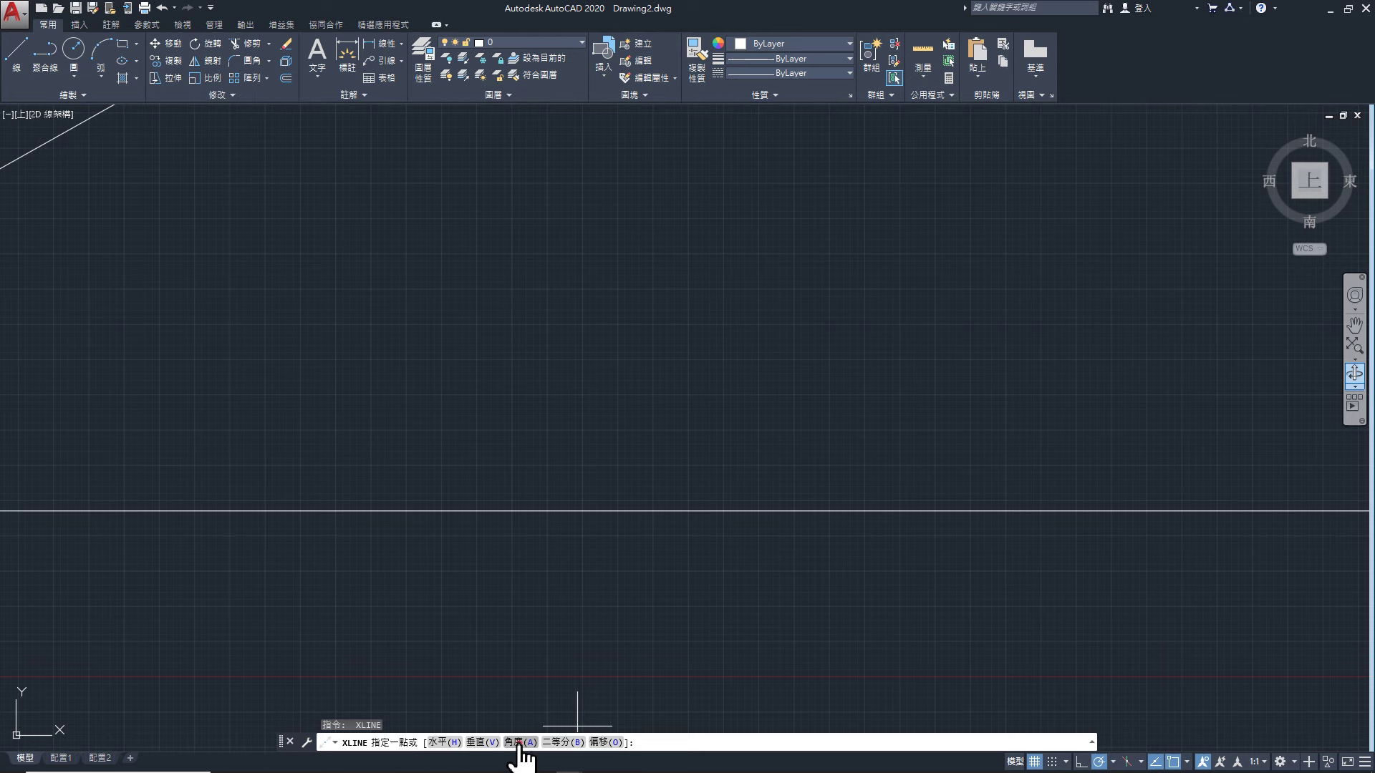
left_click(519, 742)
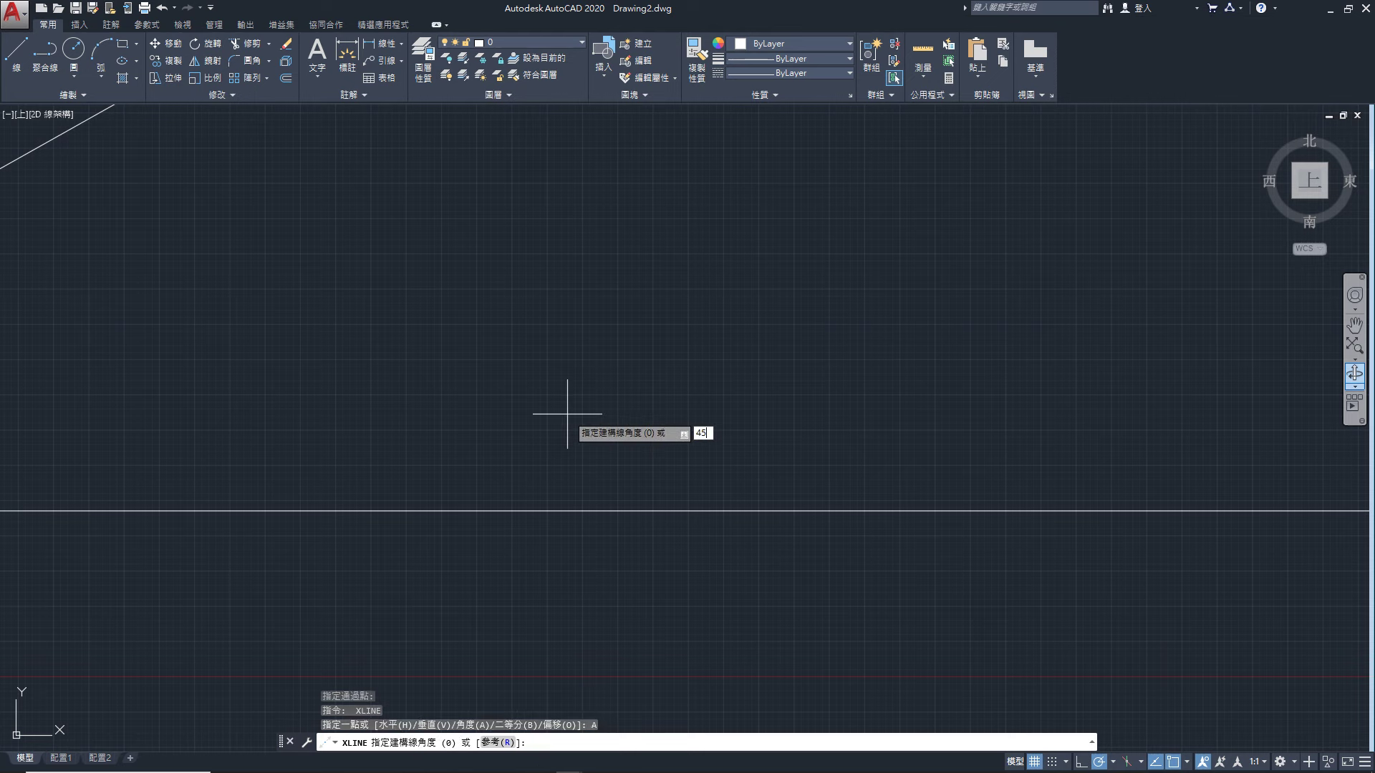
key("Return")
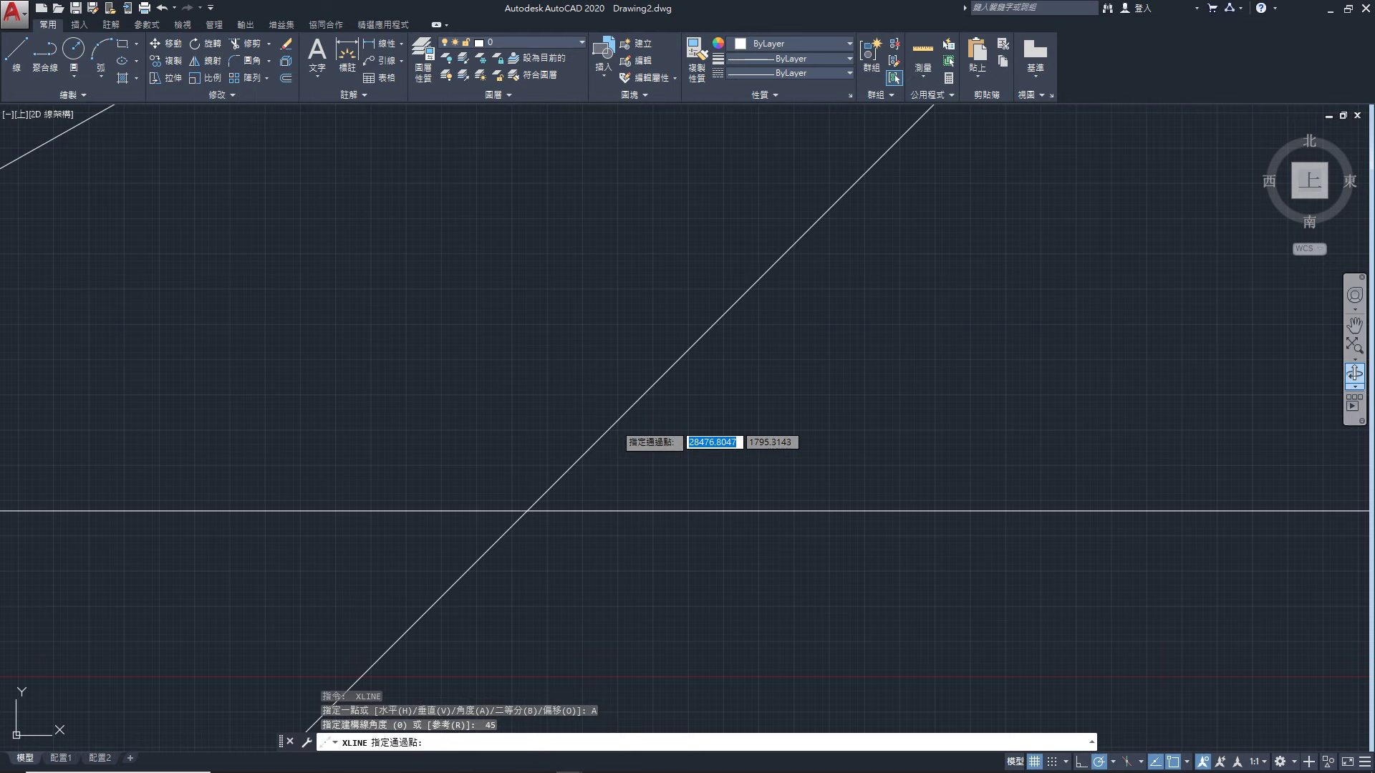
left_click(609, 430)
key("Return")
Pan left to bring the earlier lines back into view and start TRIM
middle_click_drag(669, 451, 537, 436)
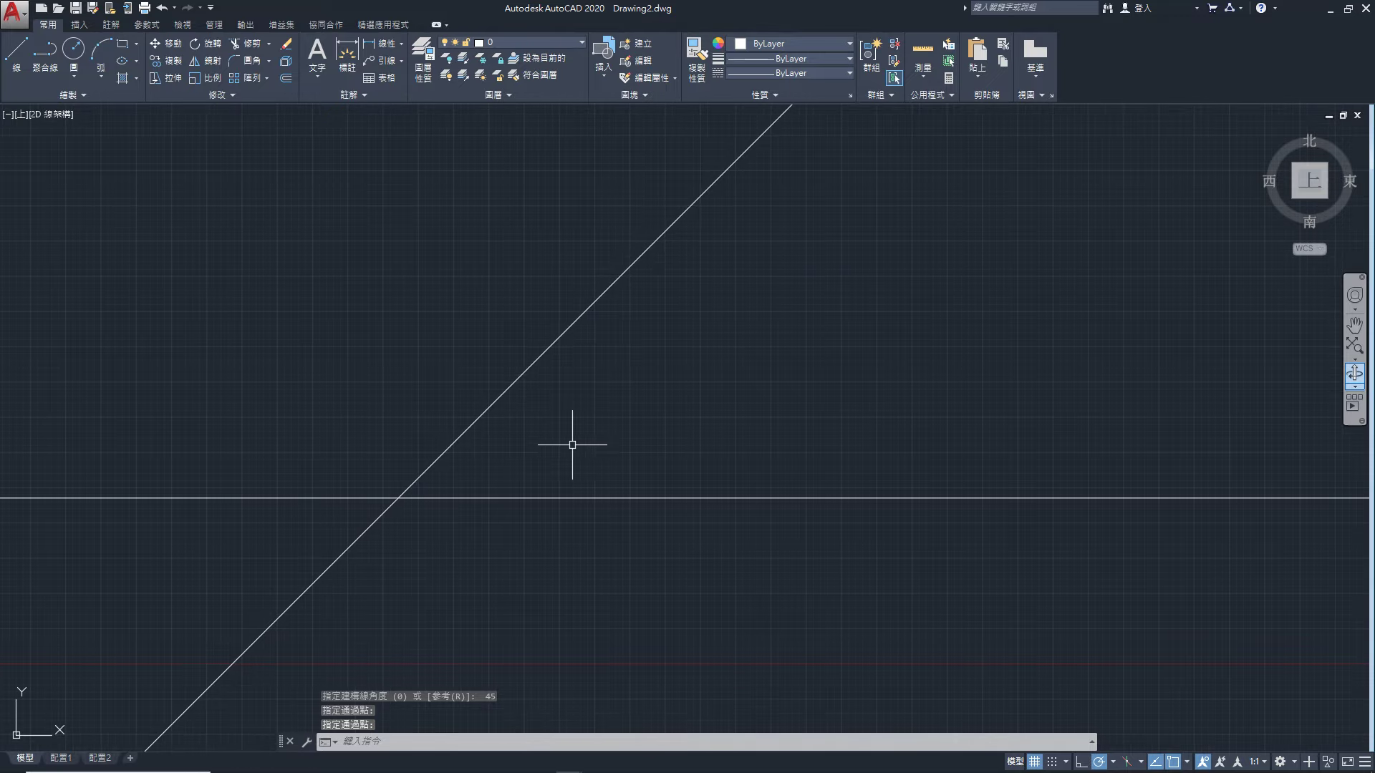
scroll(572, 445, "down", 5)
scroll(577, 436, "up", 3)
mouse_move(634, 355)
middle_mouse_down()
mouse_move(528, 353)
mouse_move(493, 333)
middle_mouse_up()
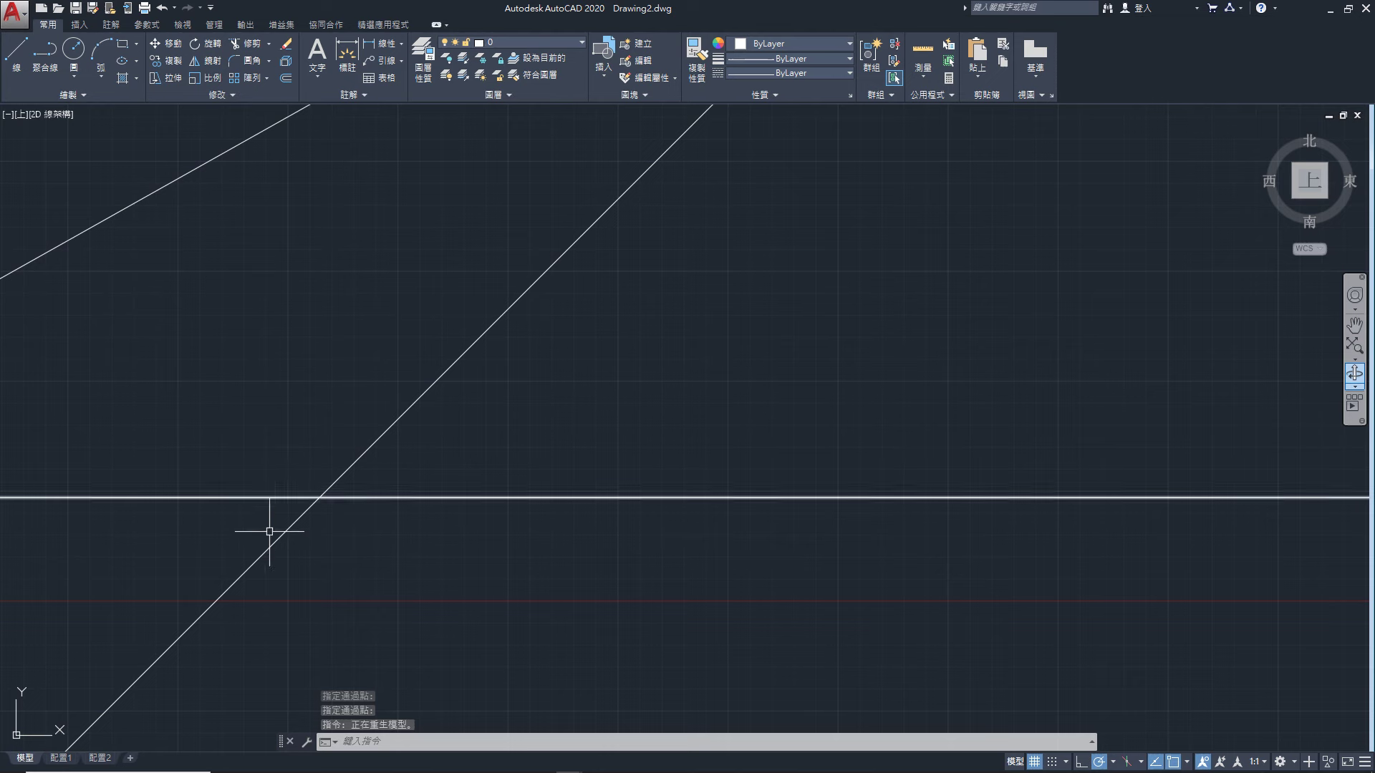
left_click(247, 59)
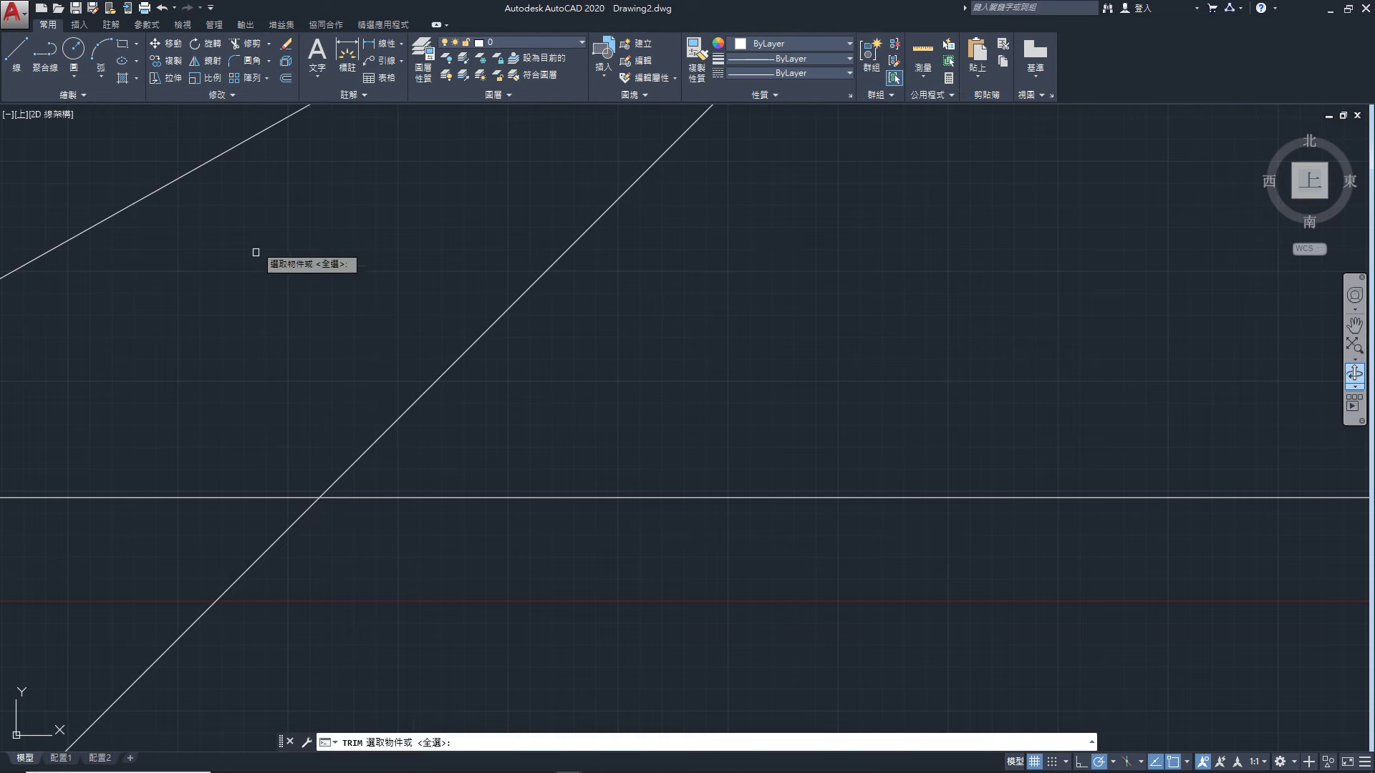
Trim line ends past the intersection using all objects as cutting edges
key("Return")
left_click_drag(258, 393, 224, 592)
scroll(426, 579, "down", 2)
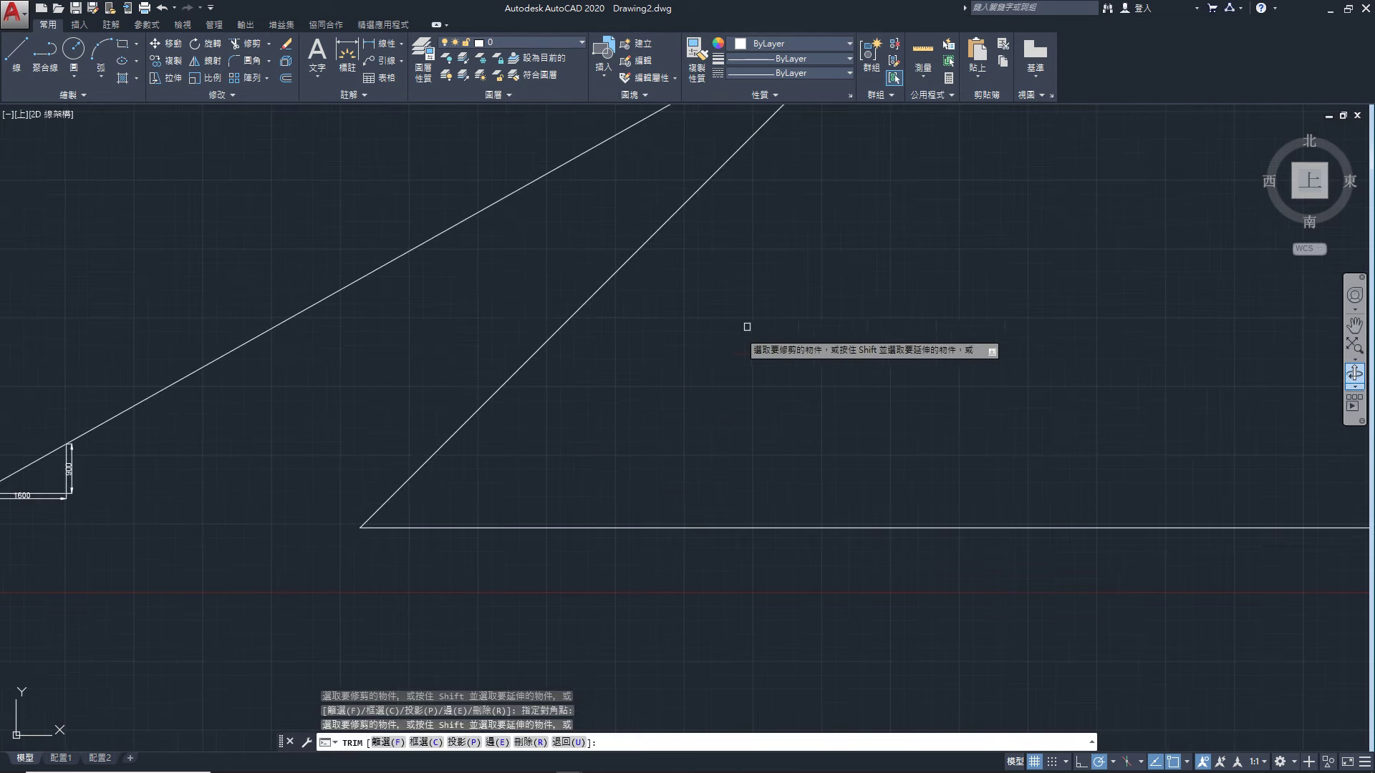
key("Return")
key("Escape")
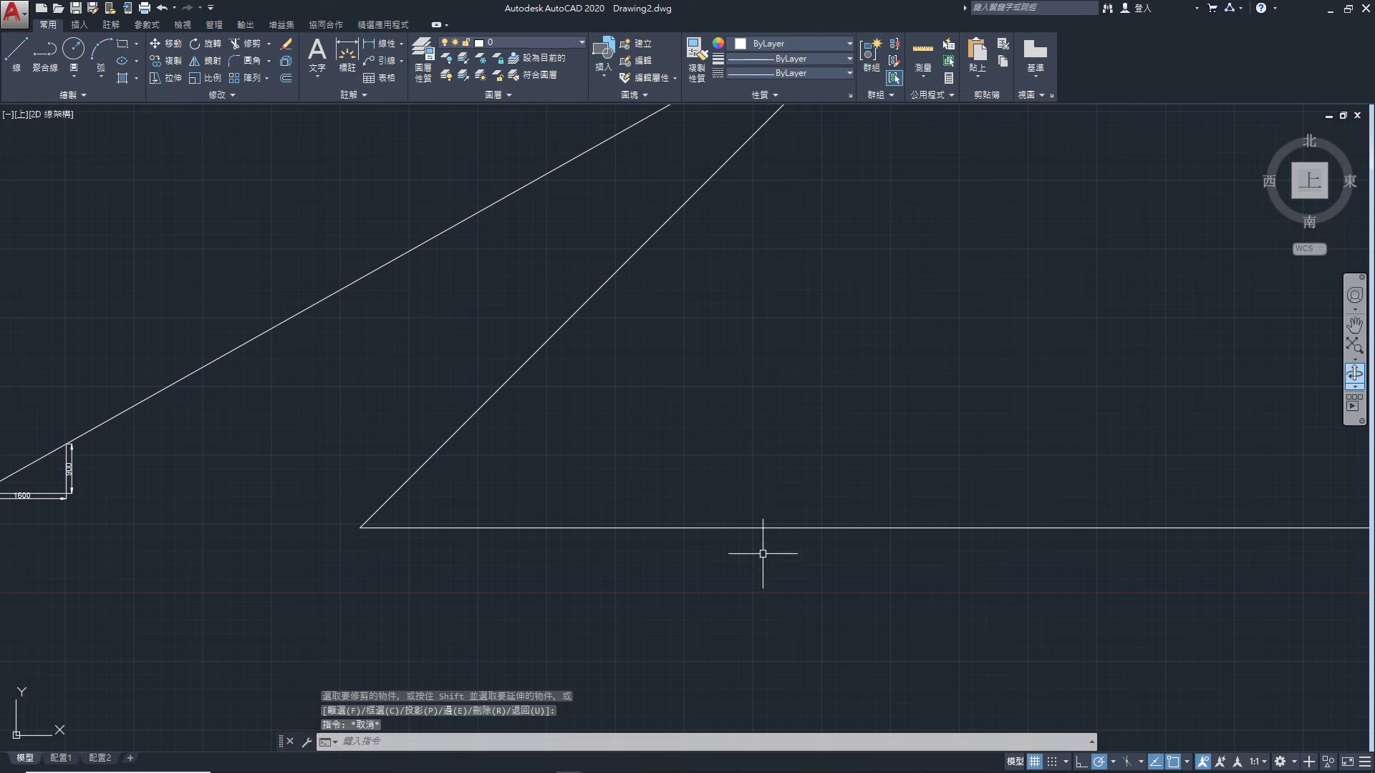
scroll(578, 460, "up", 3)
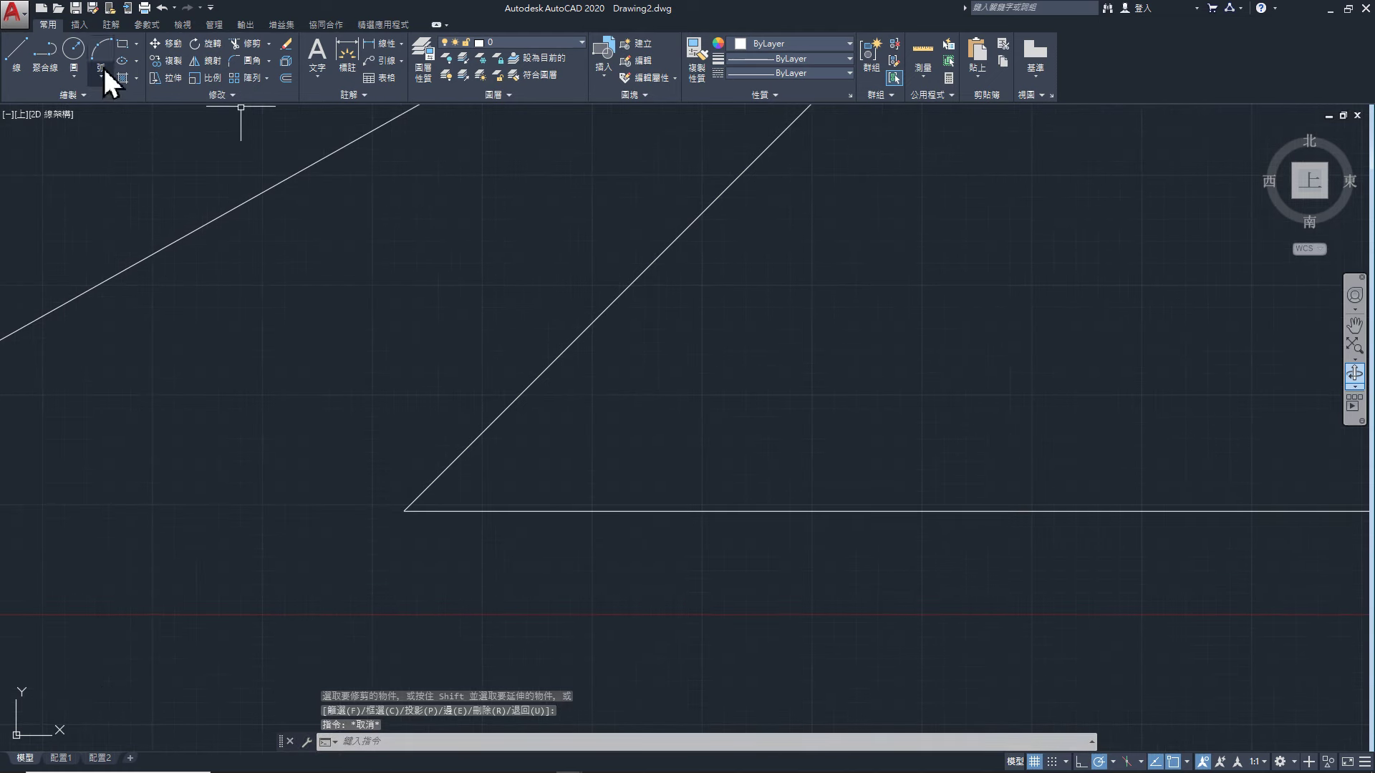
Draw a temporary line crossing the diagonal and down past the base line
left_click(17, 48)
left_click(499, 319)
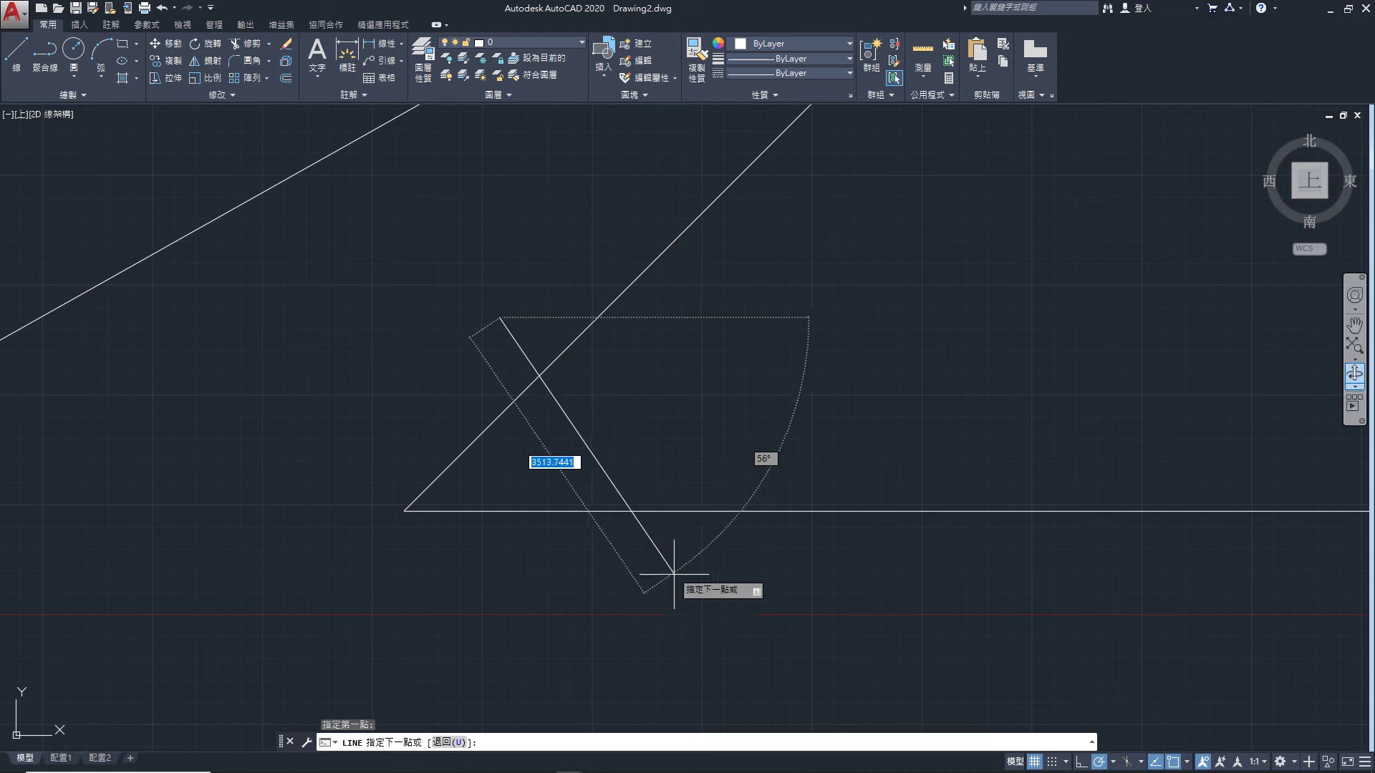
left_click(681, 597)
key("Return")
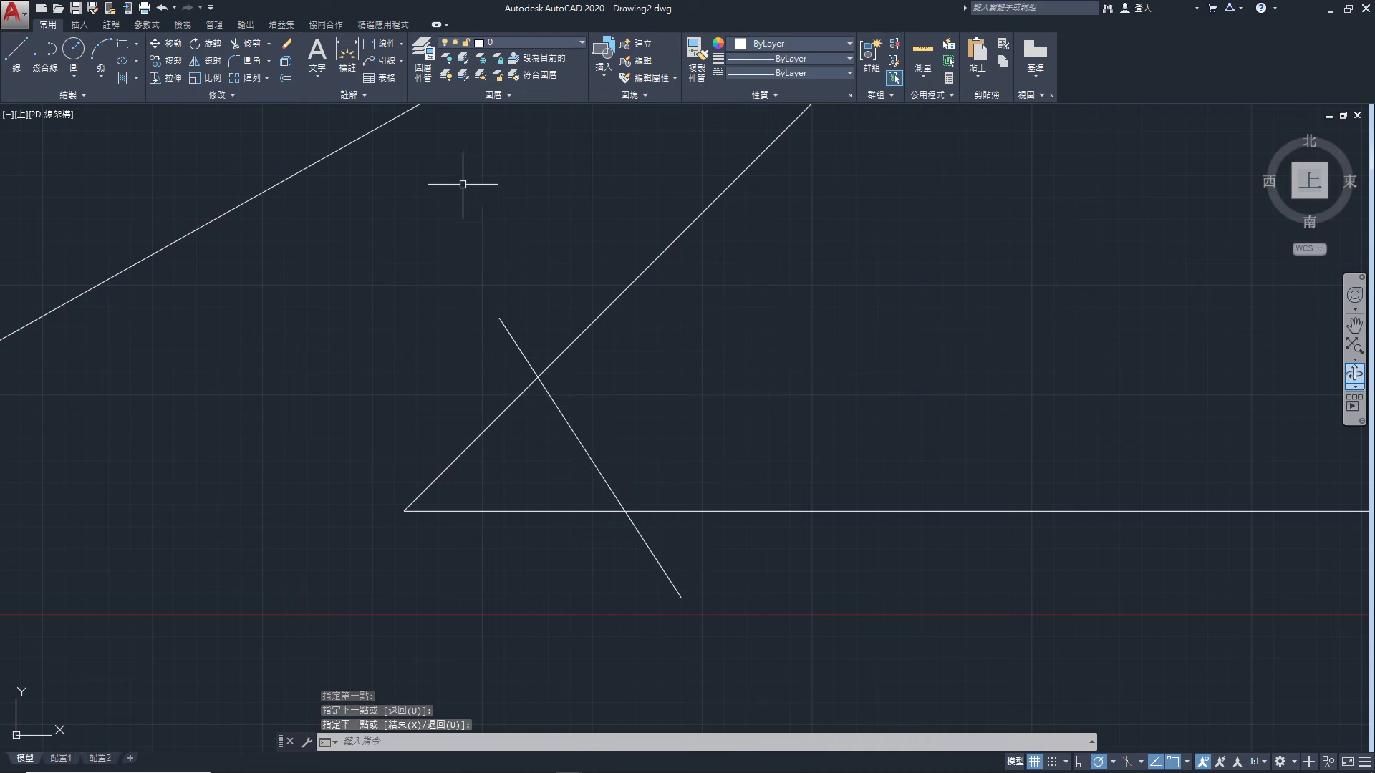
Try a TRIM selecting the base line and diagonal as cutting edges, then cancel it
type("tr")
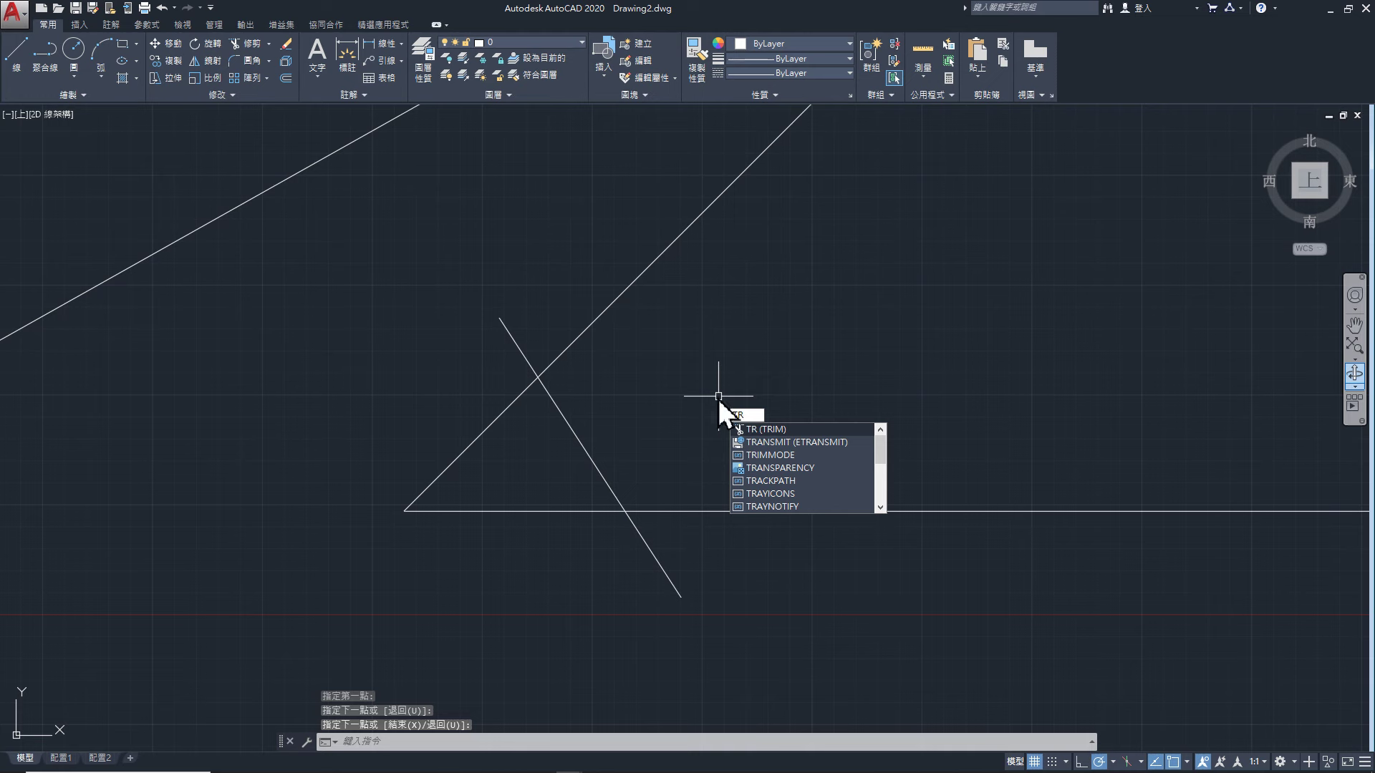
key("Return")
left_click(812, 504)
left_click(806, 513)
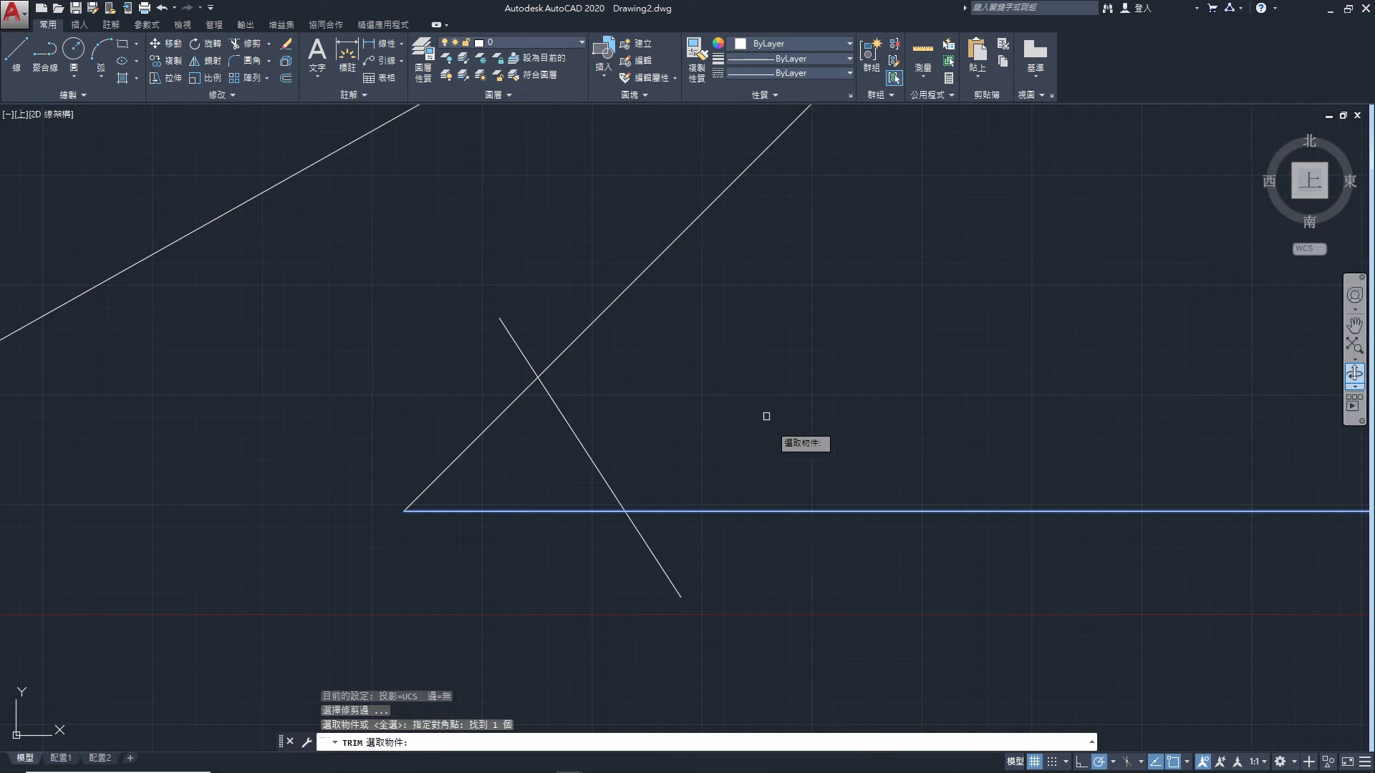
left_click(673, 358)
left_click(604, 239)
key("Escape")
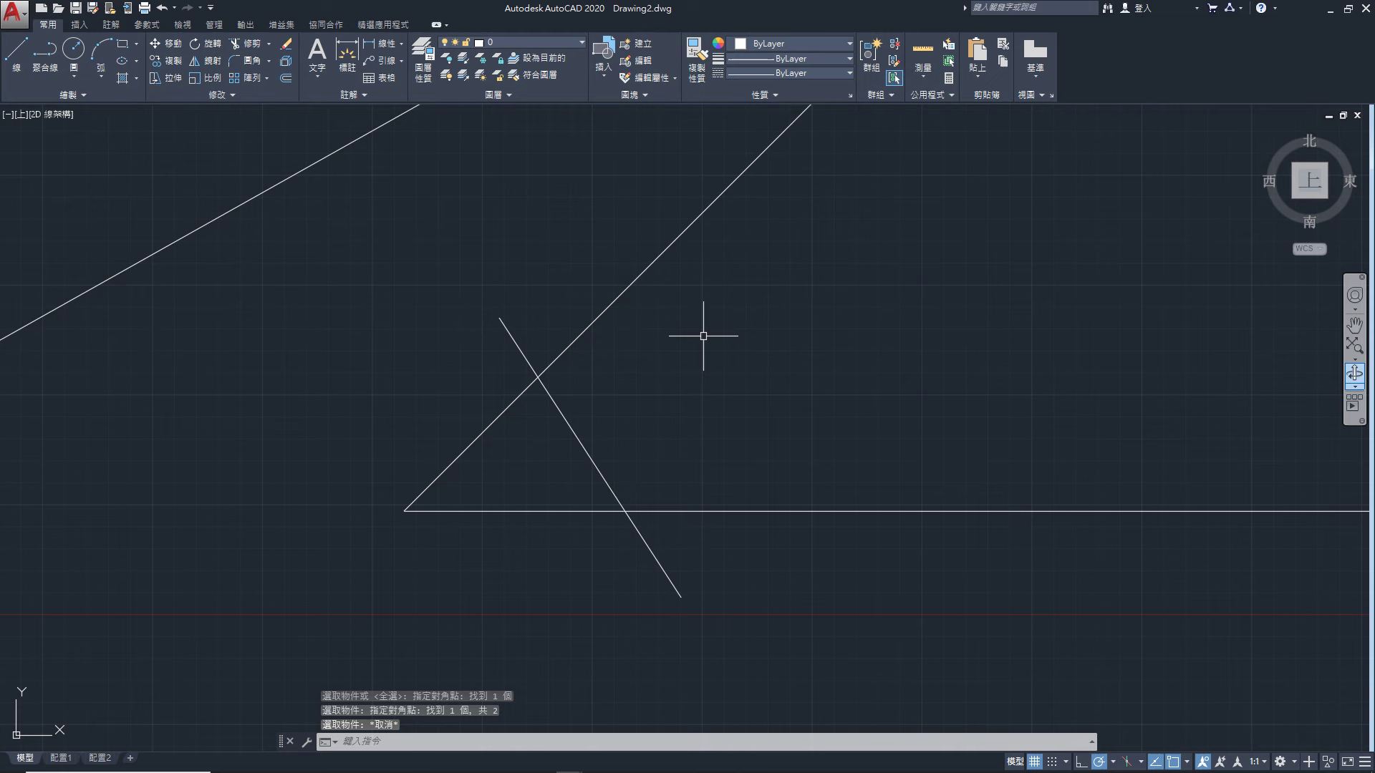
Trim the base right of the crossing and both ends of the crossing line
key("Return")
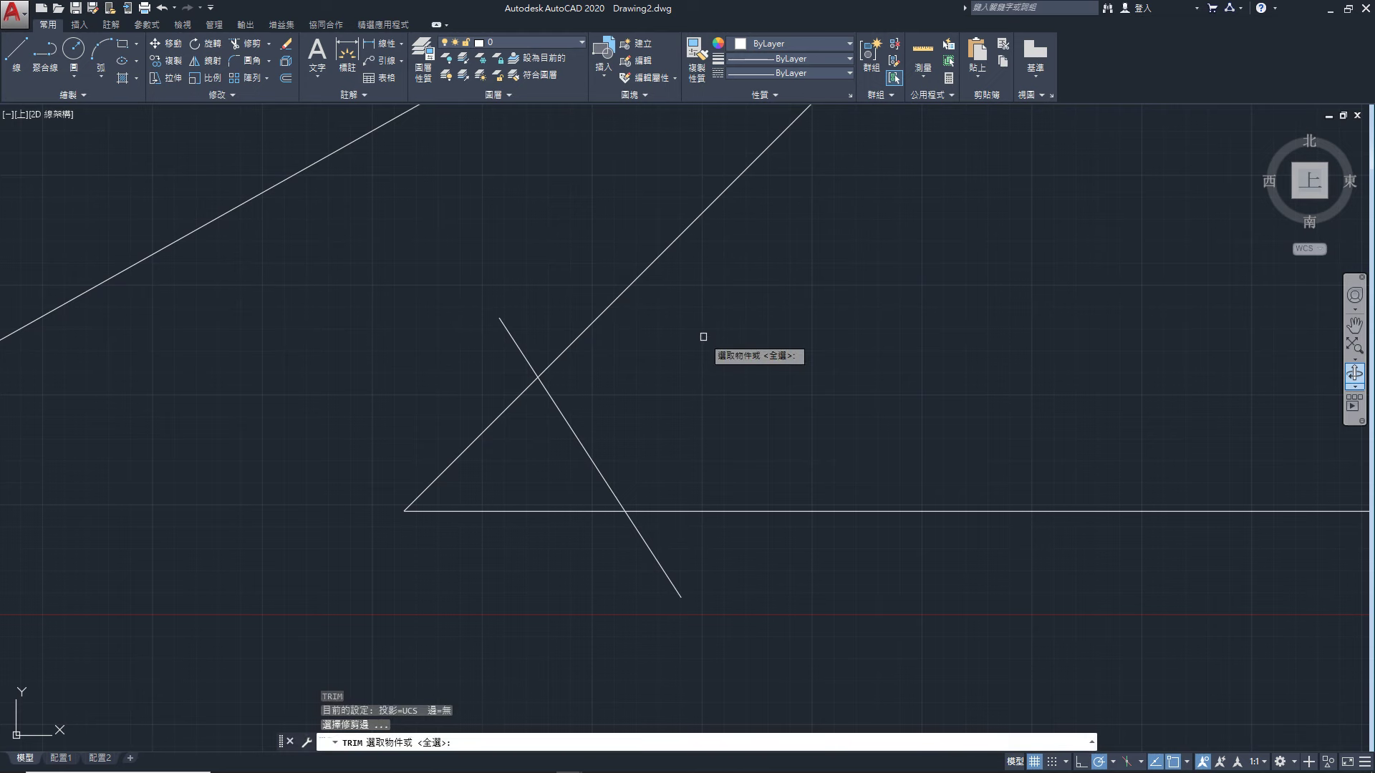
key("Return")
left_click(761, 512)
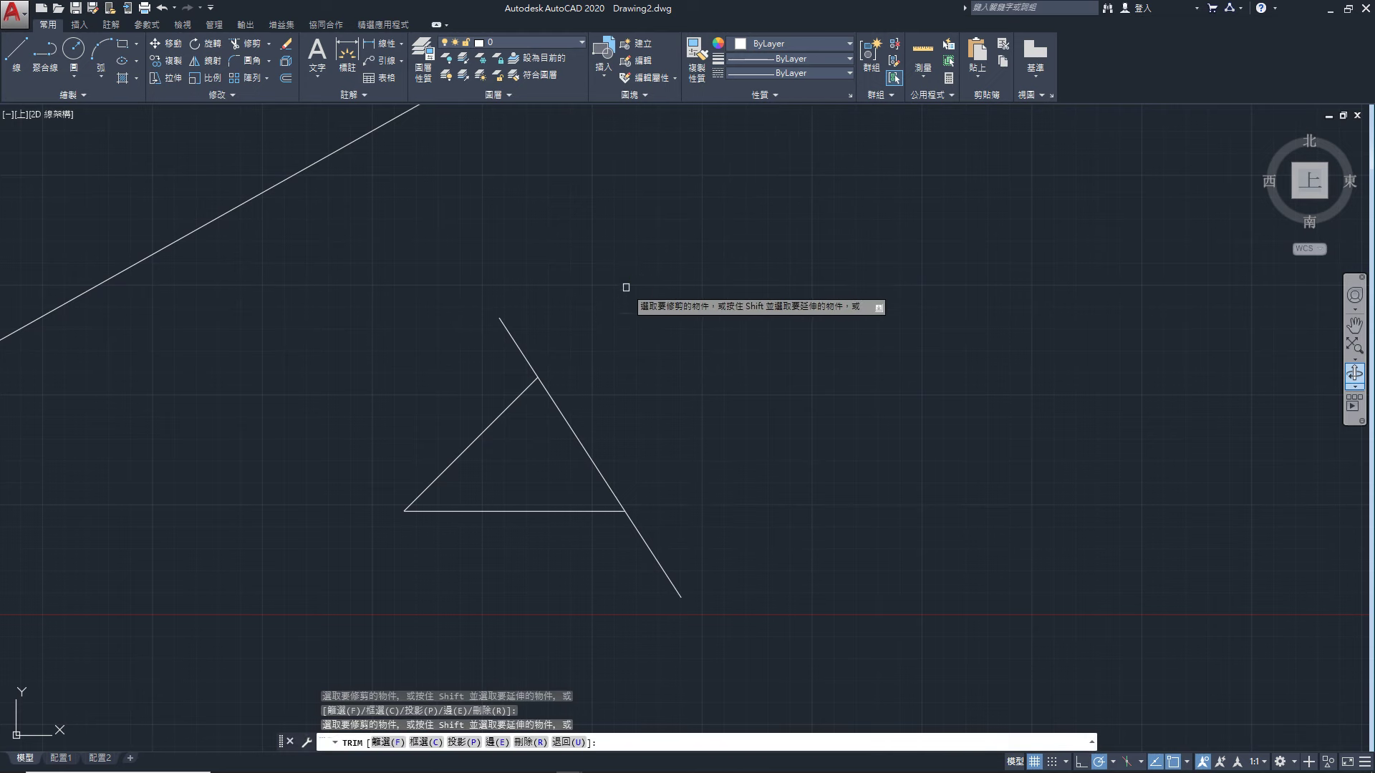
left_click(666, 570)
left_click(518, 351)
key("Return")
Delete the leftover piece of the crossing line
left_click(552, 403)
key("Delete")
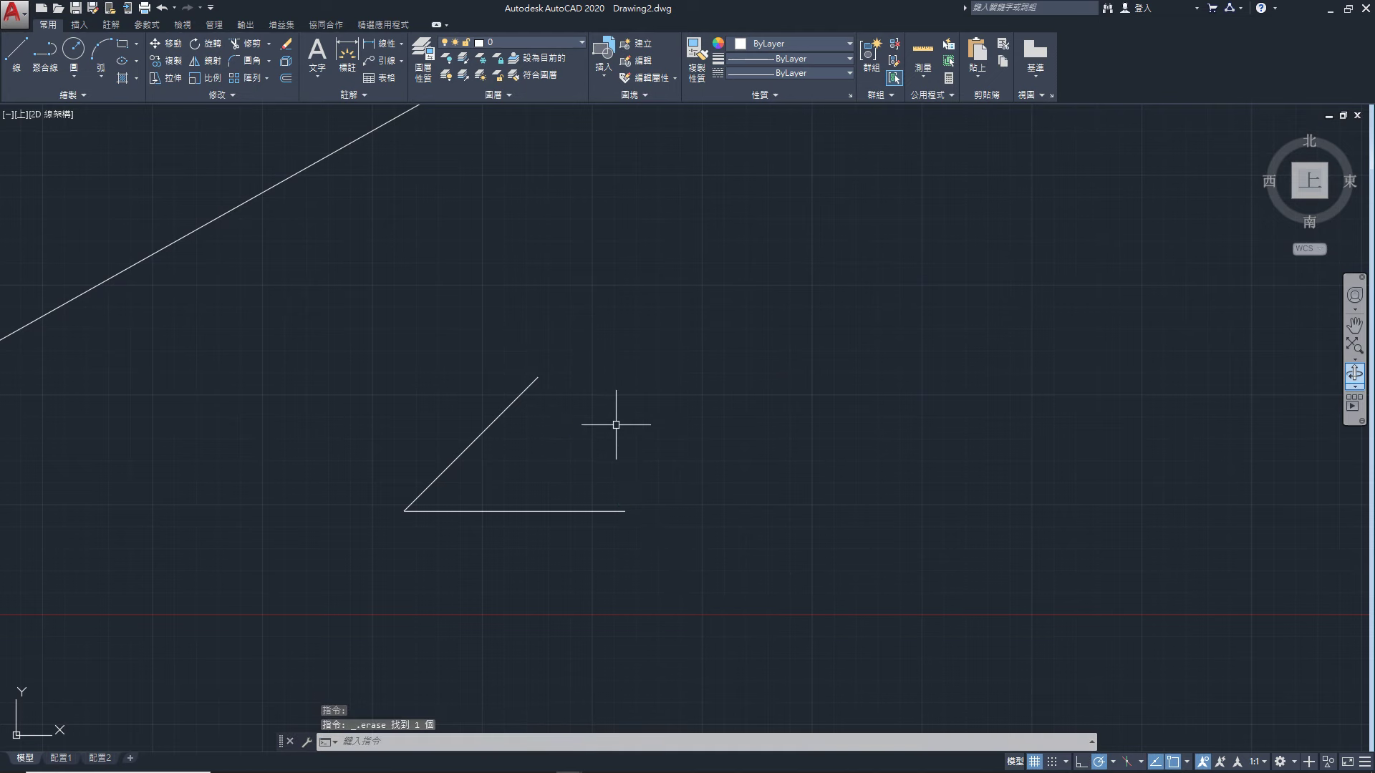
scroll(566, 408, "up", 2)
left_click(347, 57)
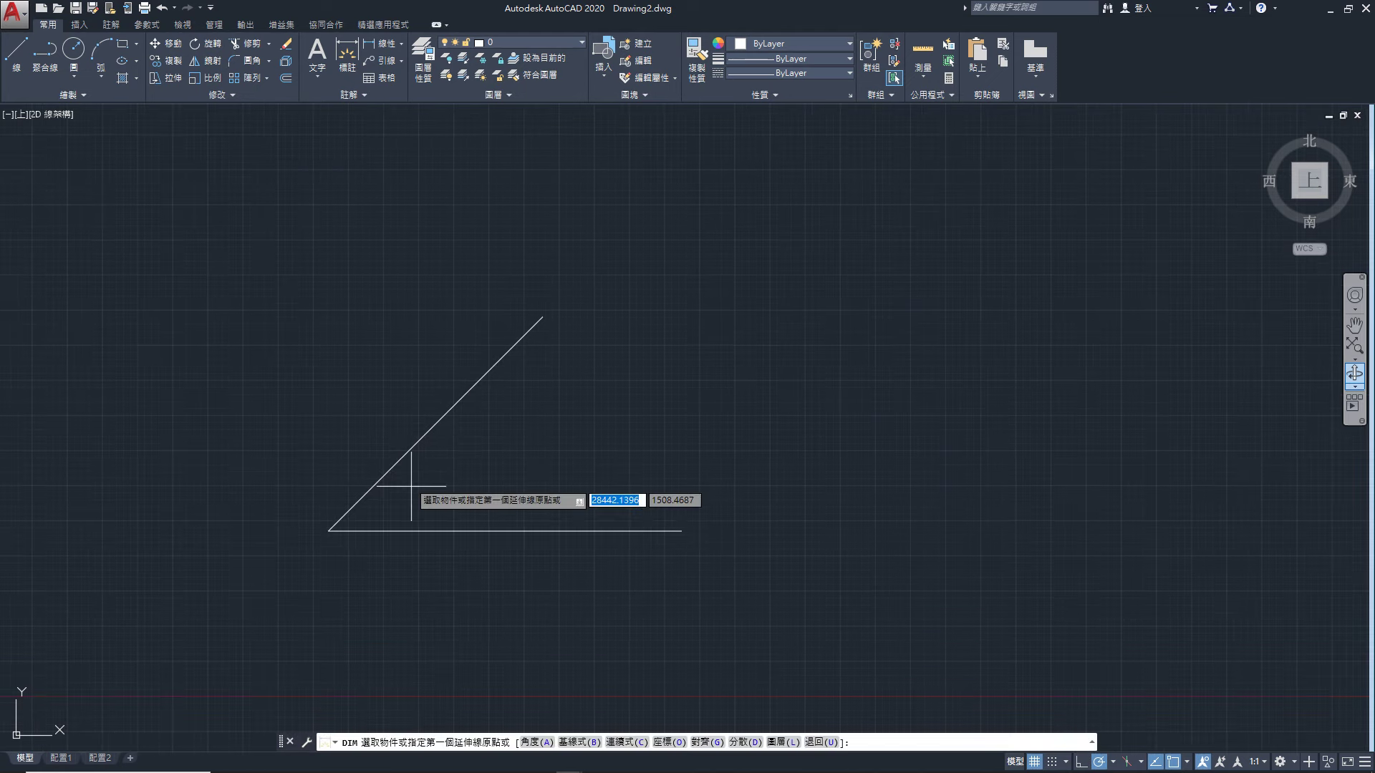
Add a 45° angular dimension between the diagonal and the base line inside the corner
left_click(421, 439)
left_click(411, 532)
left_click(414, 495)
key("Return")
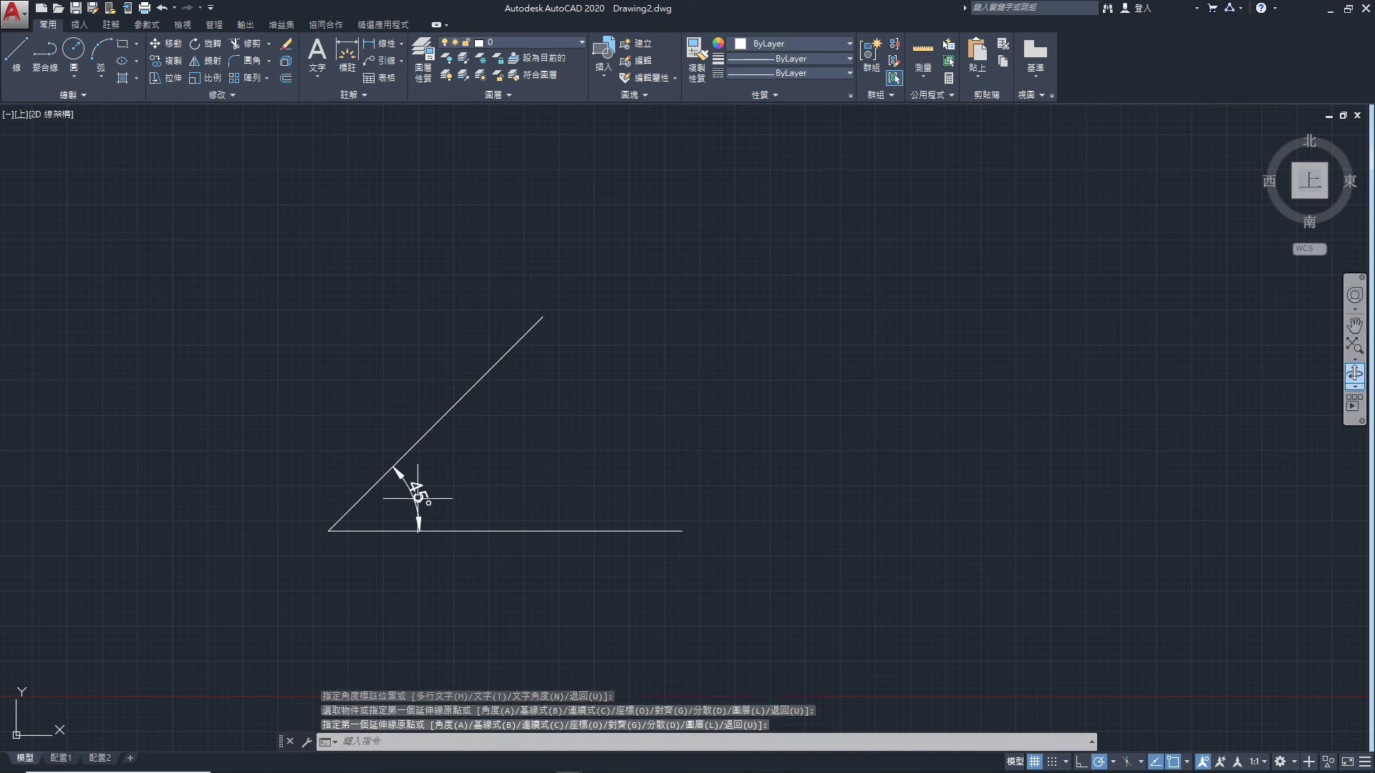
key("Escape")
middle_click_drag(415, 494, 523, 439)
scroll(537, 310, "up", 2)
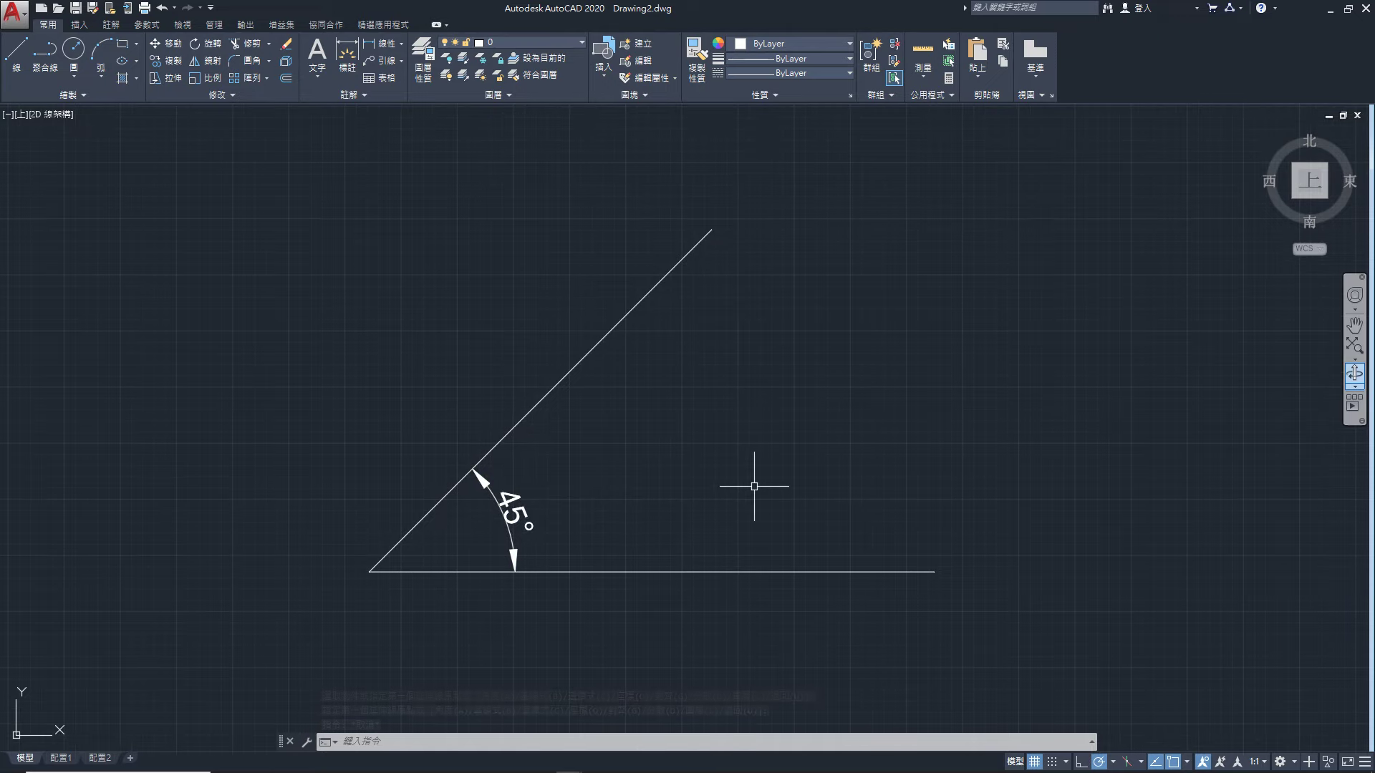
type("x")
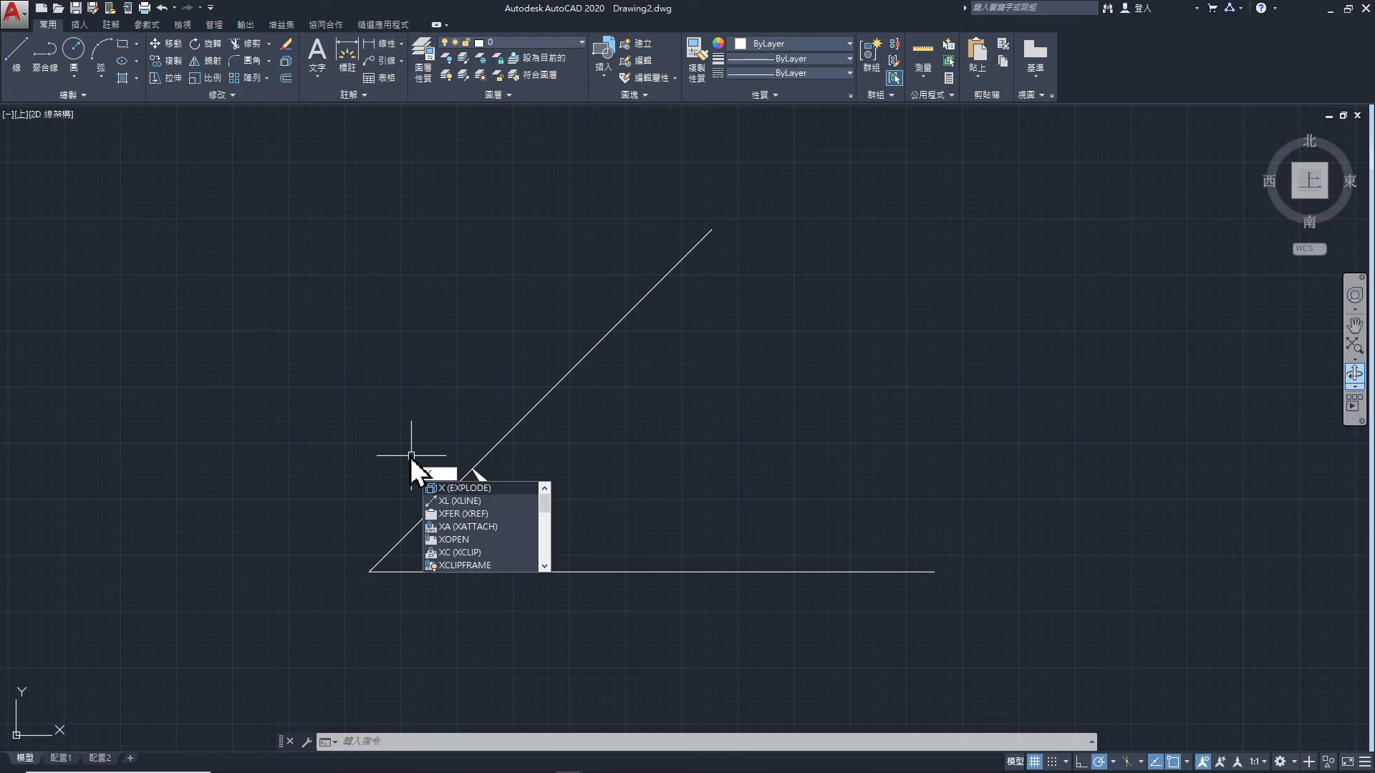
type("l")
Draw a bisecting construction line through the corner vertex, diagonal top end and base line
key("Return")
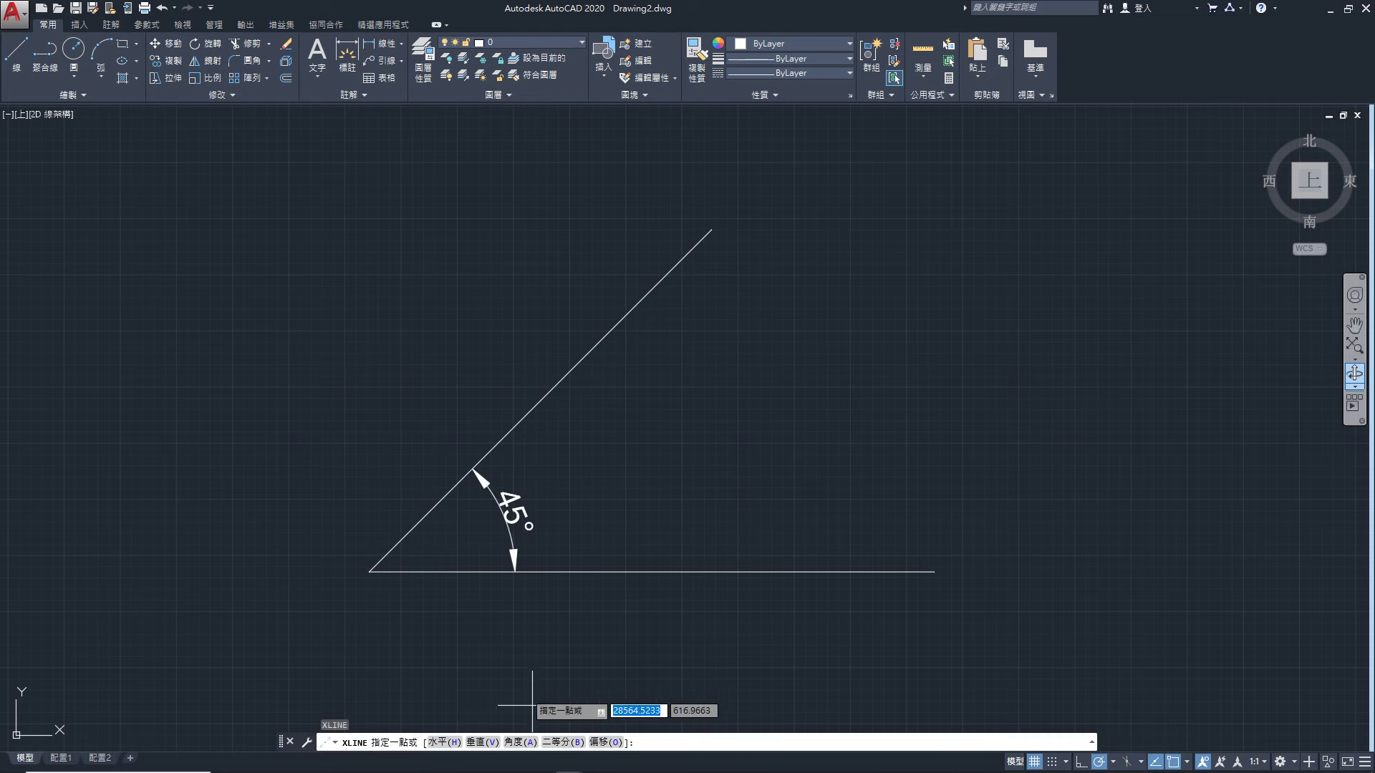
left_click(569, 742)
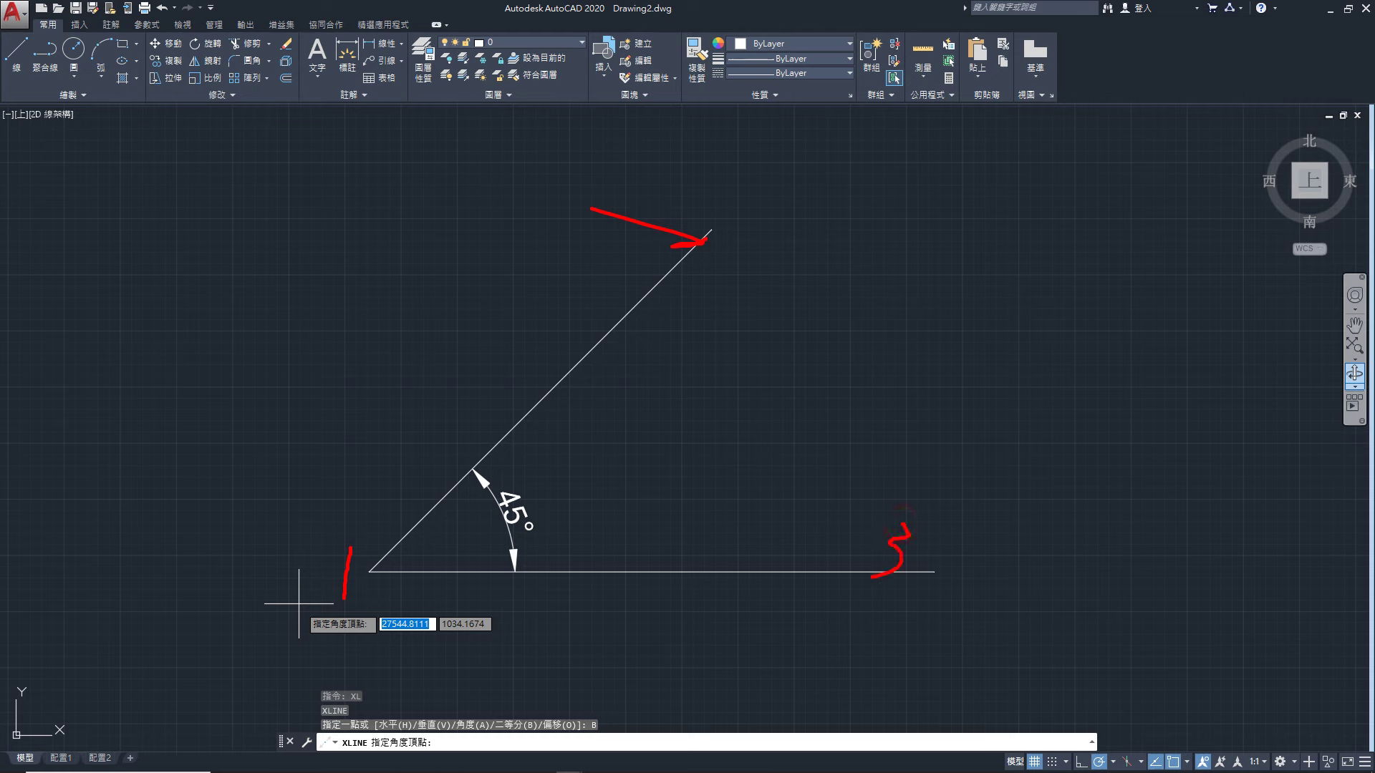
left_click(368, 571)
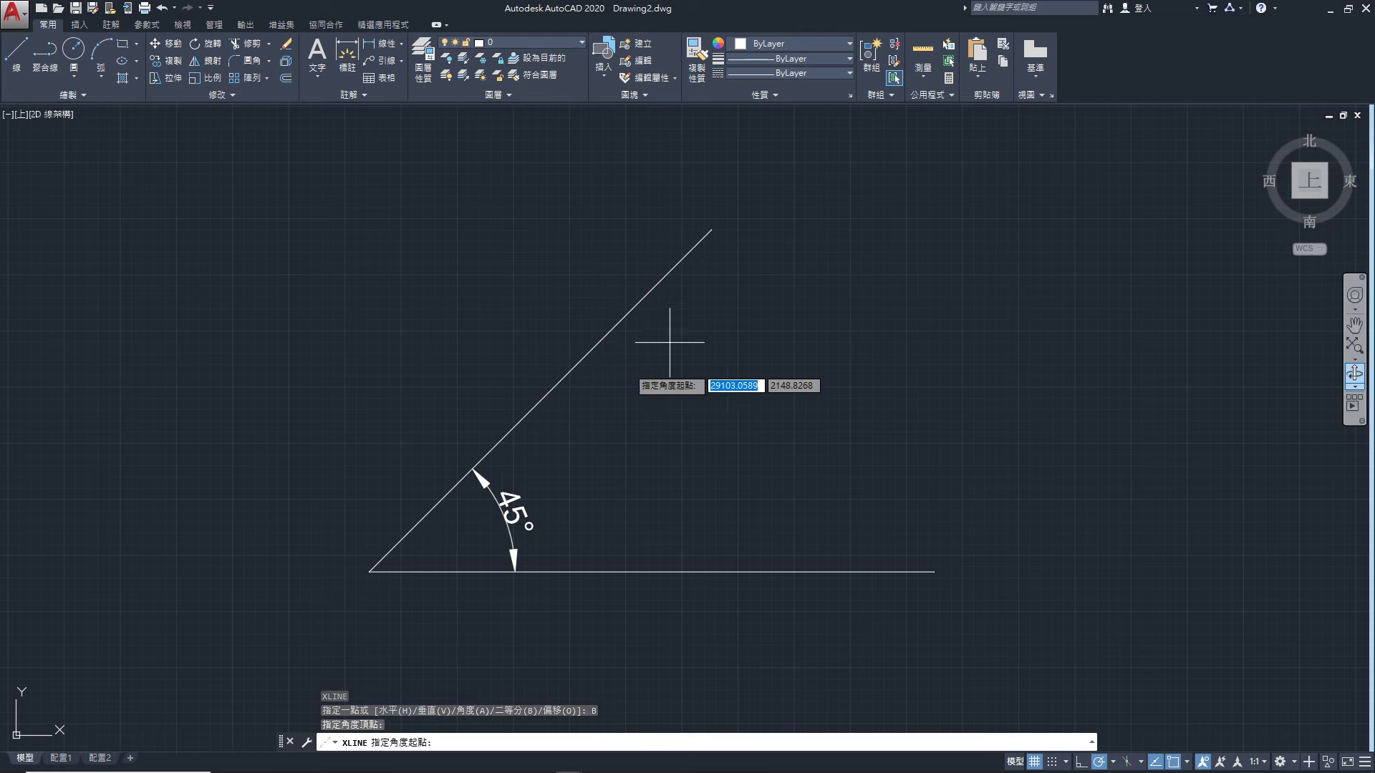
left_click(713, 230)
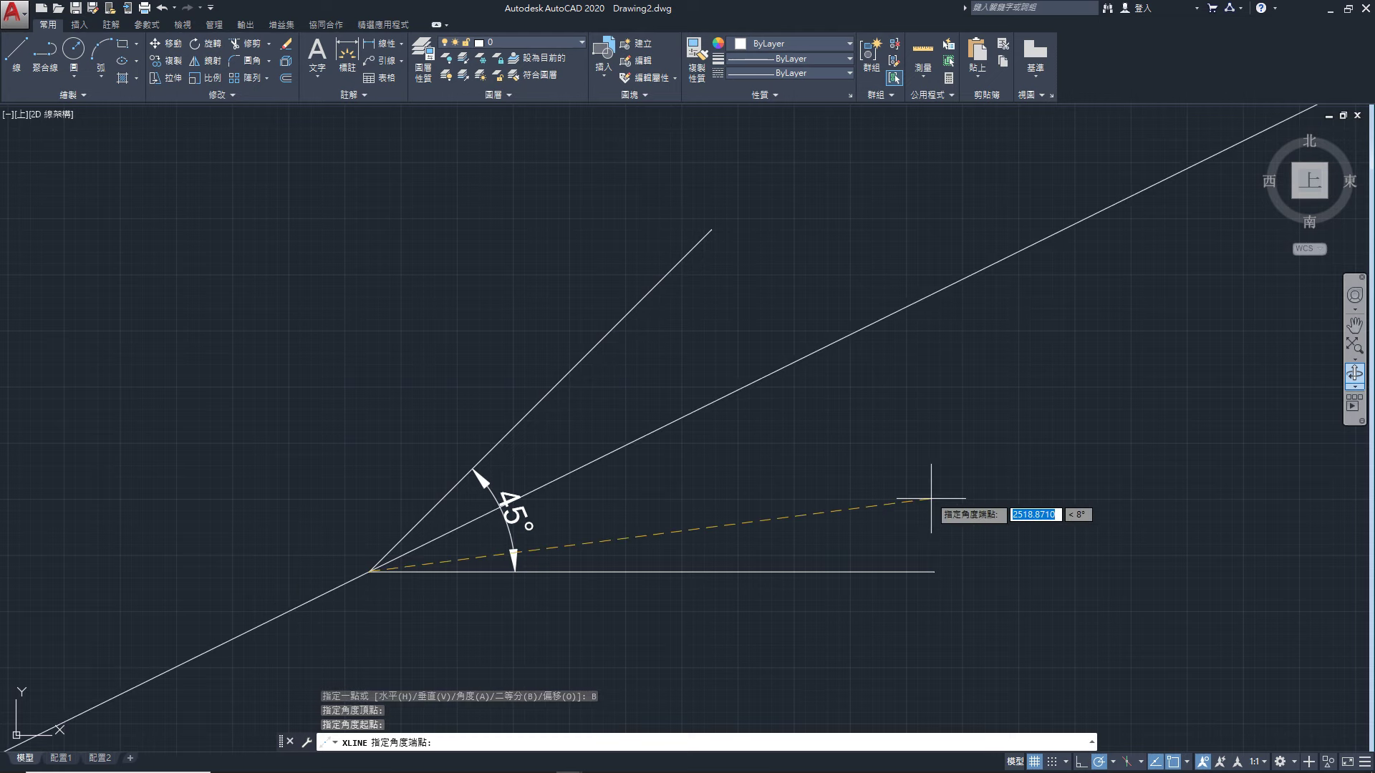
left_click(938, 572)
key("Return")
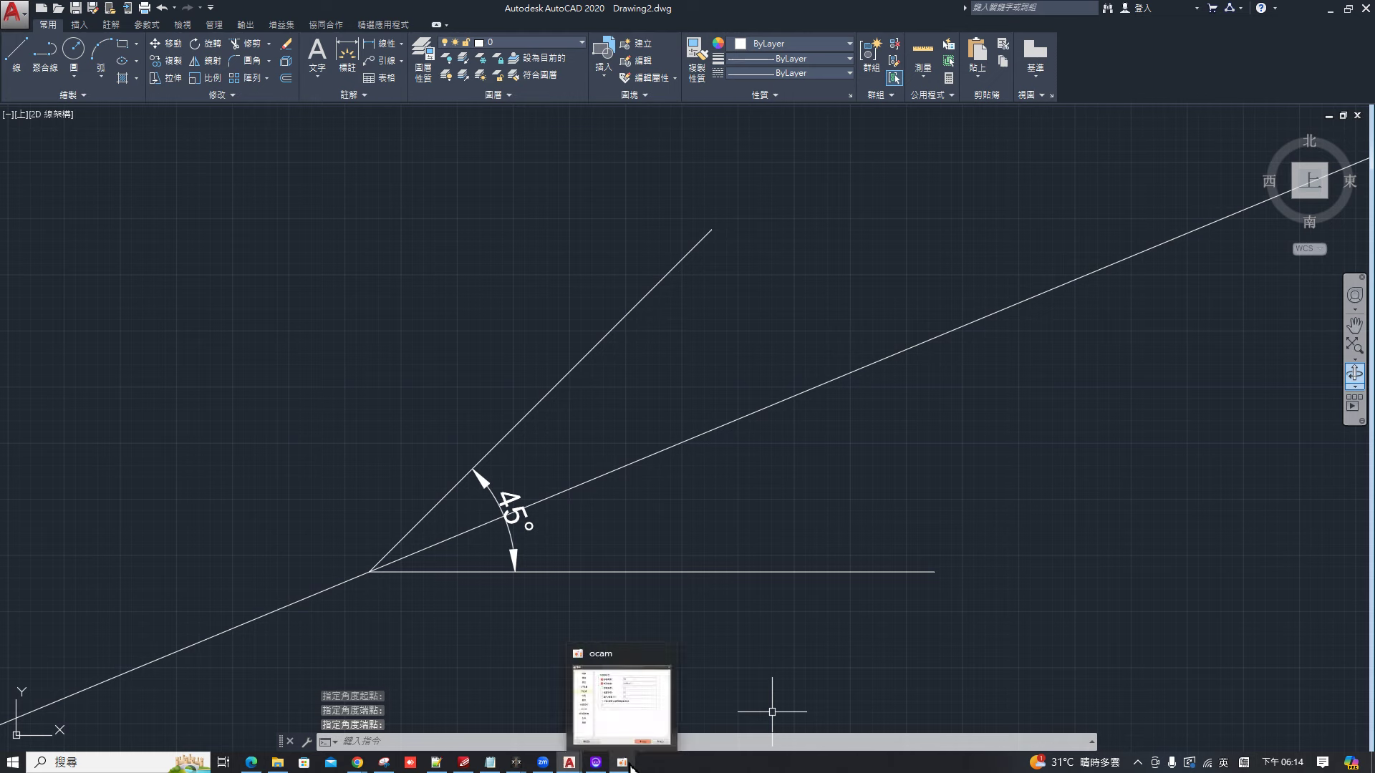
left_click(622, 763)
left_click(764, 676)
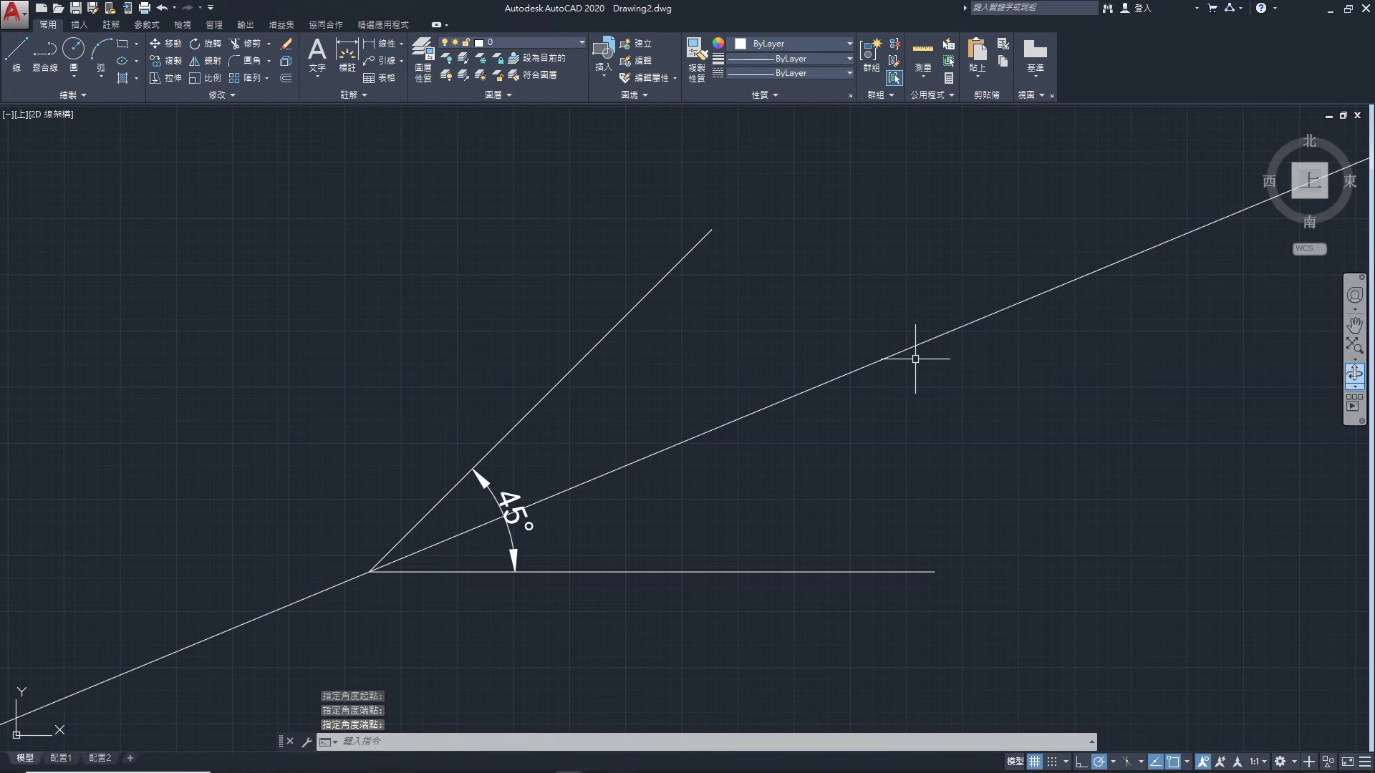
left_click(351, 61)
scroll(584, 511, "up", 2)
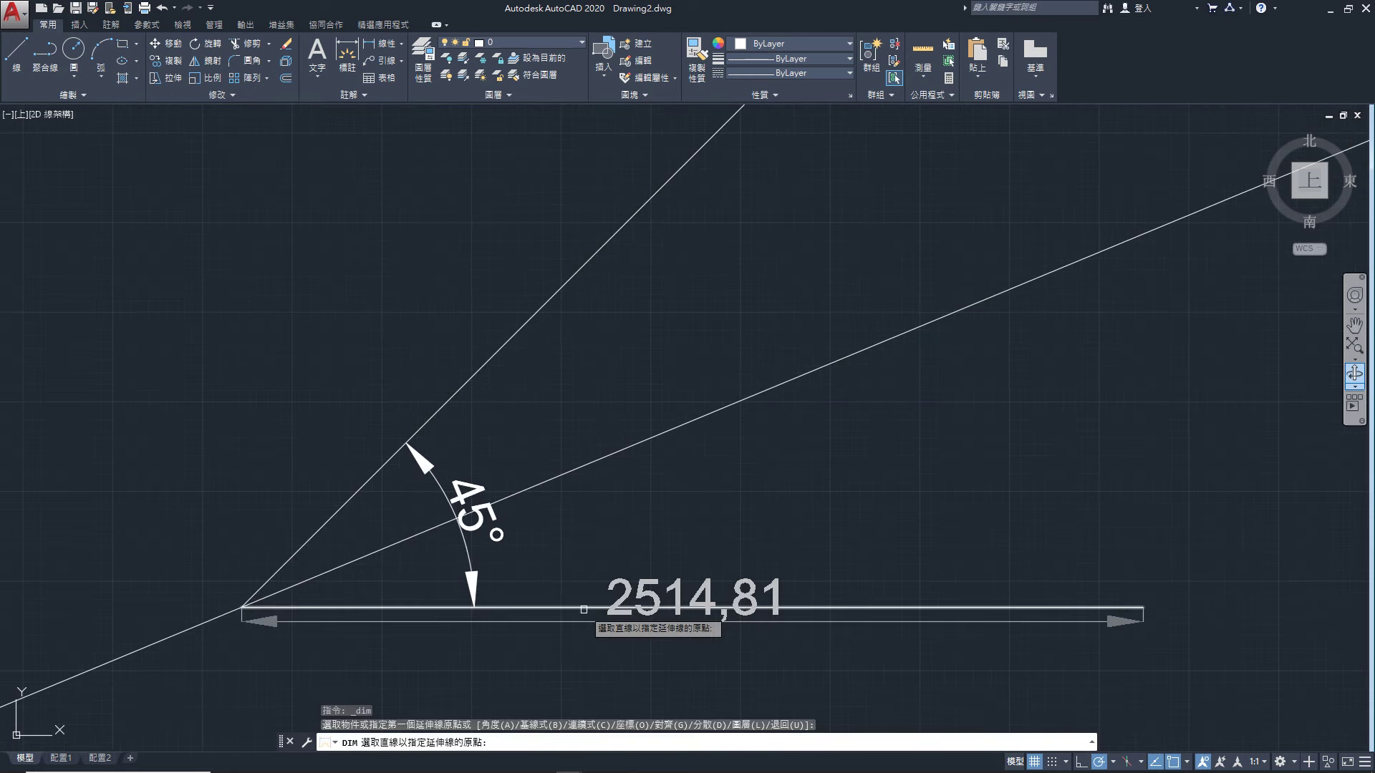
Cancel an unwanted base-line dimension and trim the bisector at the vertex
left_click(584, 609)
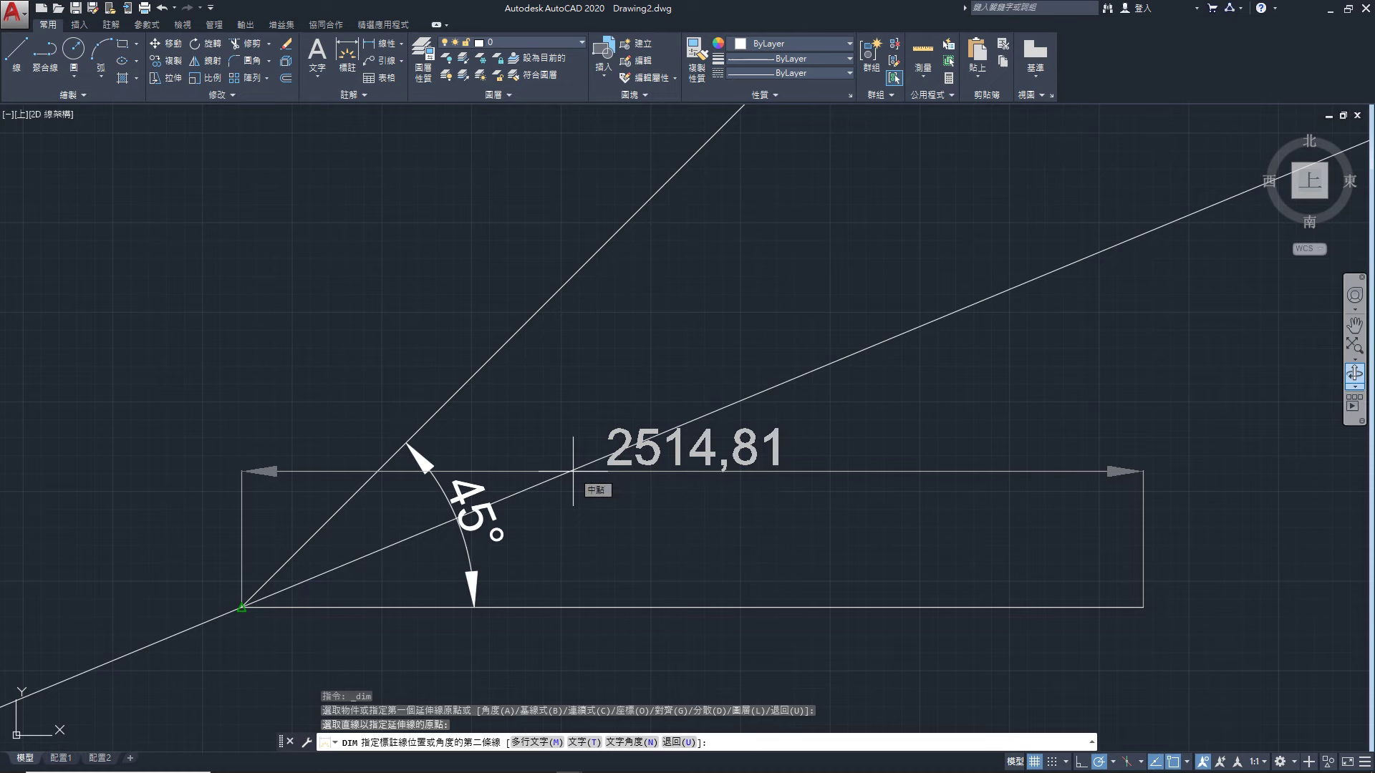
scroll(572, 471, "down", 2)
key("Escape")
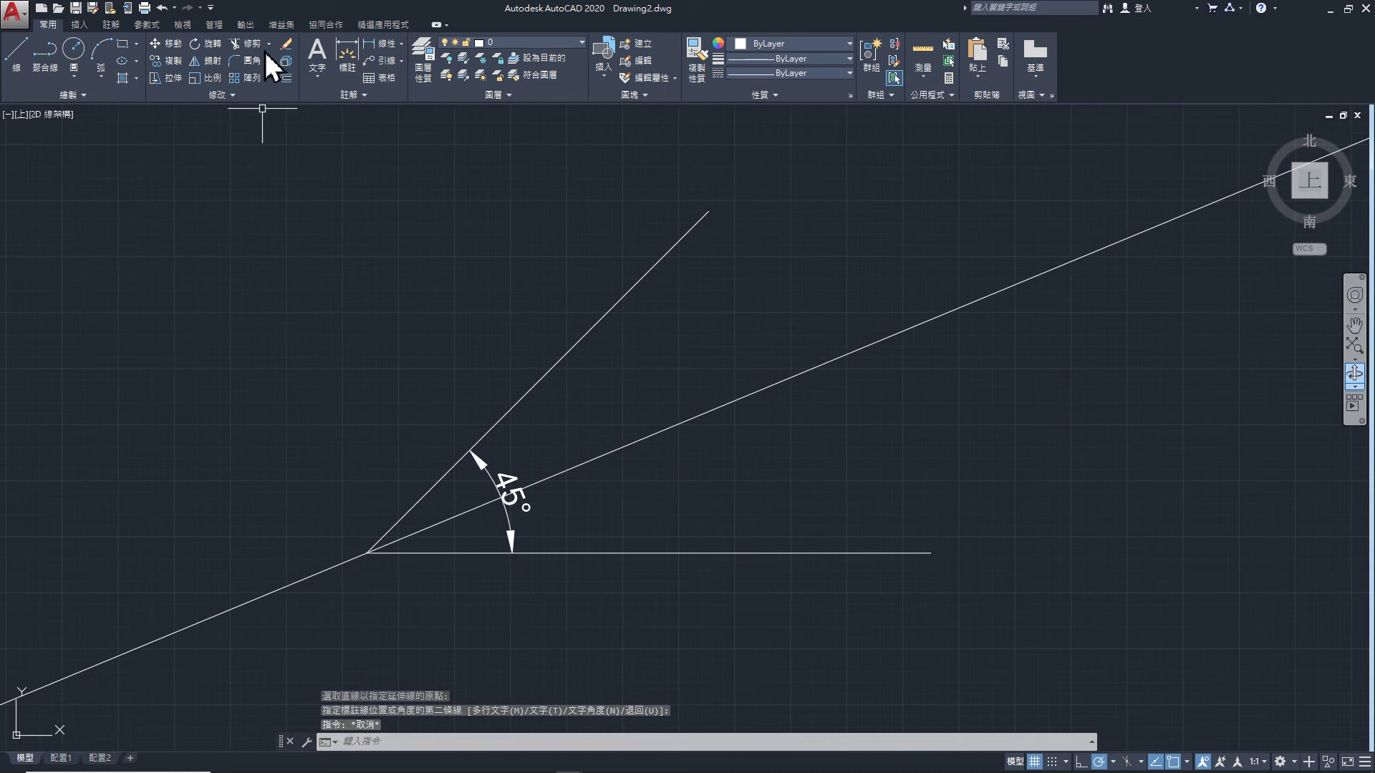
left_click(252, 45)
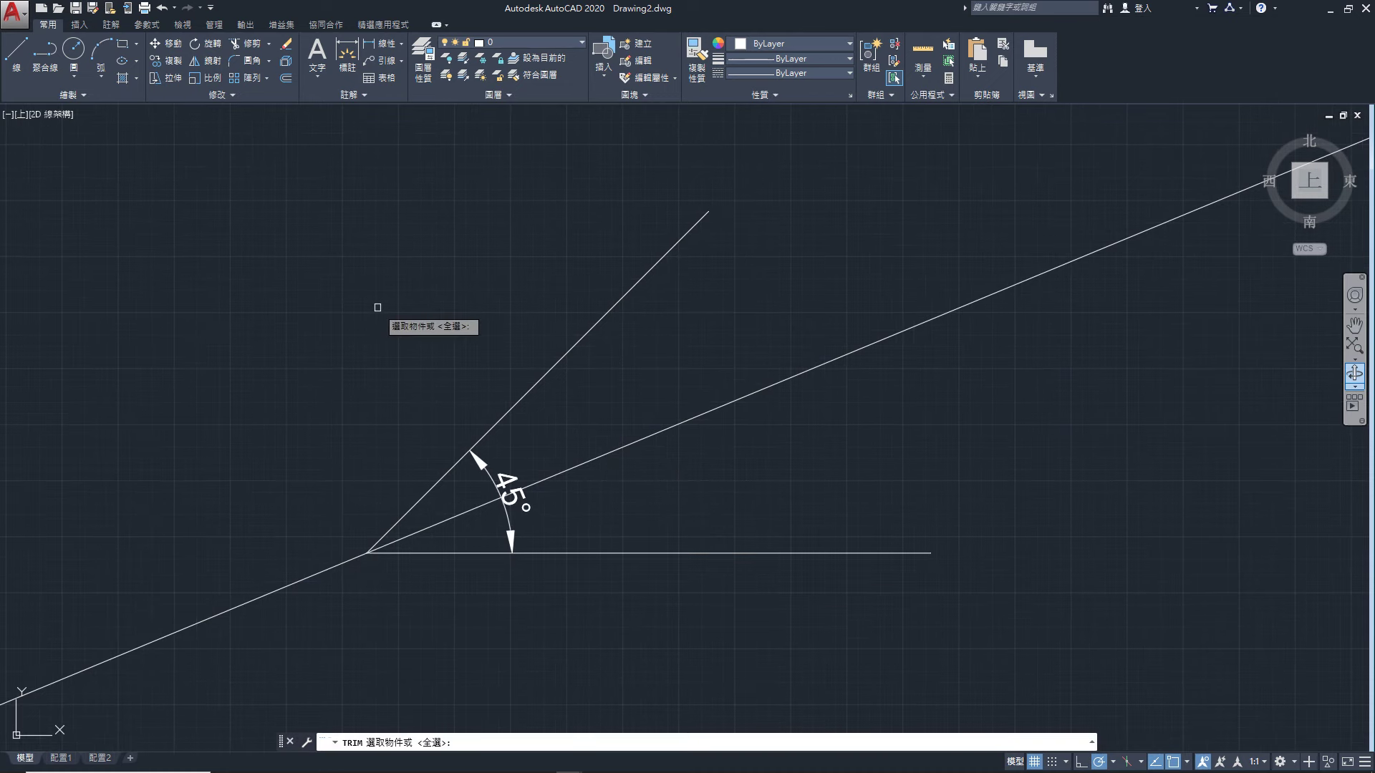
key("Return")
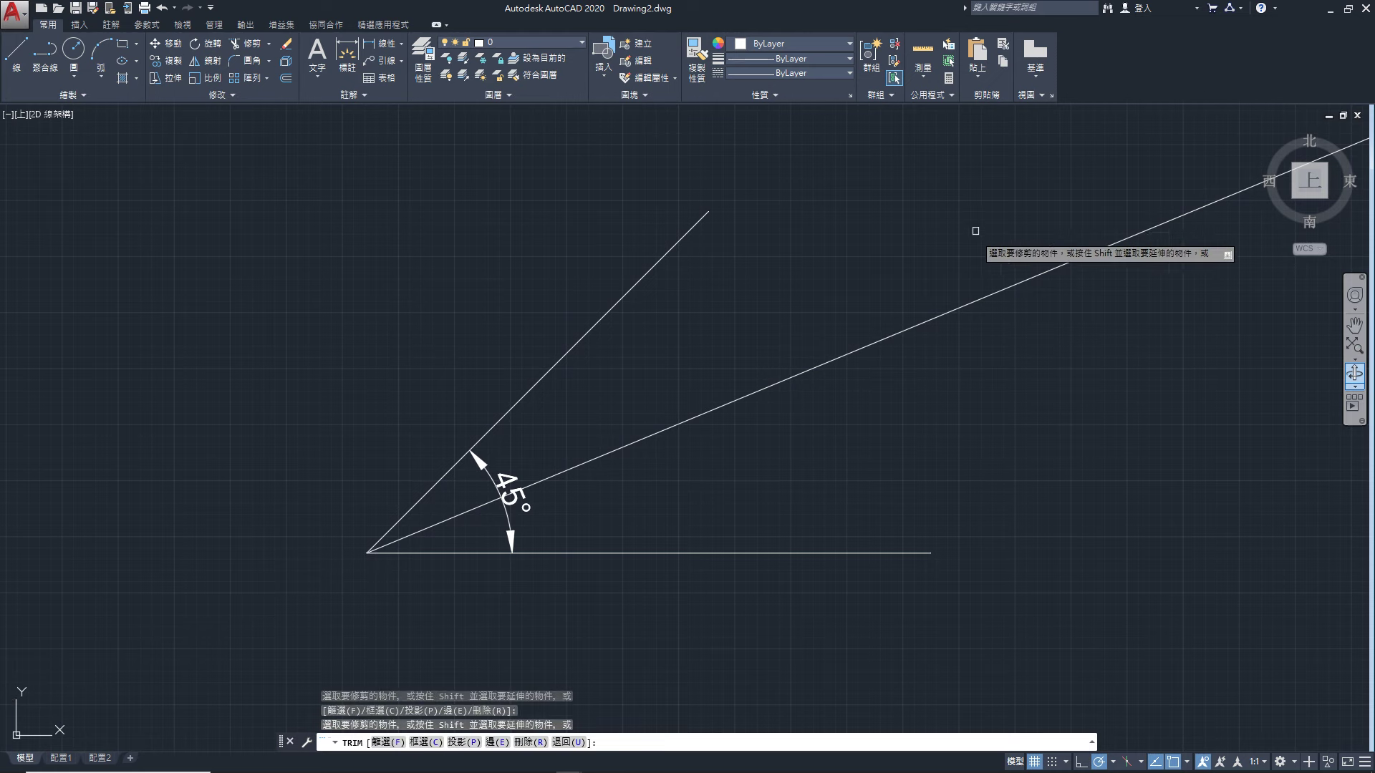
key("Escape")
Draw a temporary cutting line across the bisector
type("l")
key("Return")
left_click(895, 214)
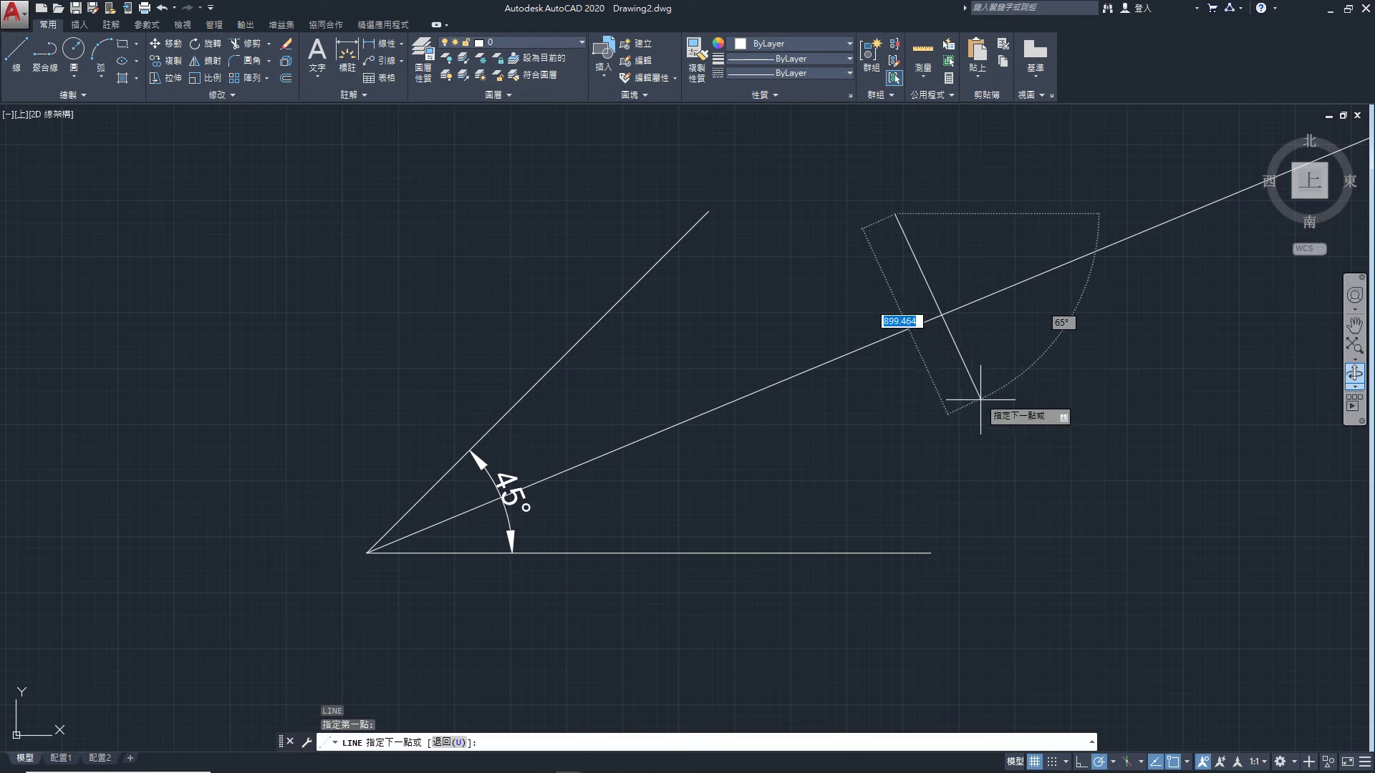
left_click(978, 394)
key("Return")
key("Escape")
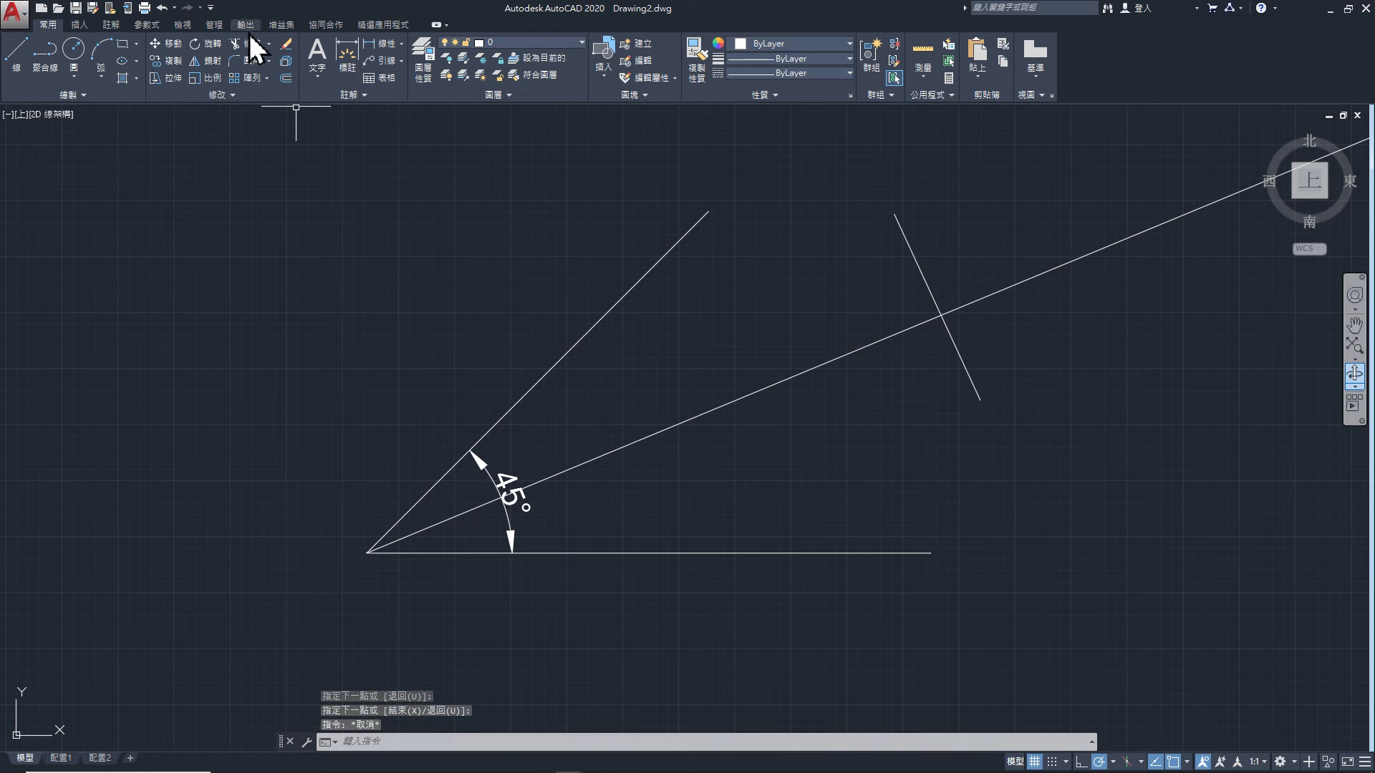
left_click(249, 29)
left_click(50, 26)
Trim the bisector beyond the cutting line, then delete the cutting line
left_click(254, 49)
key("Return")
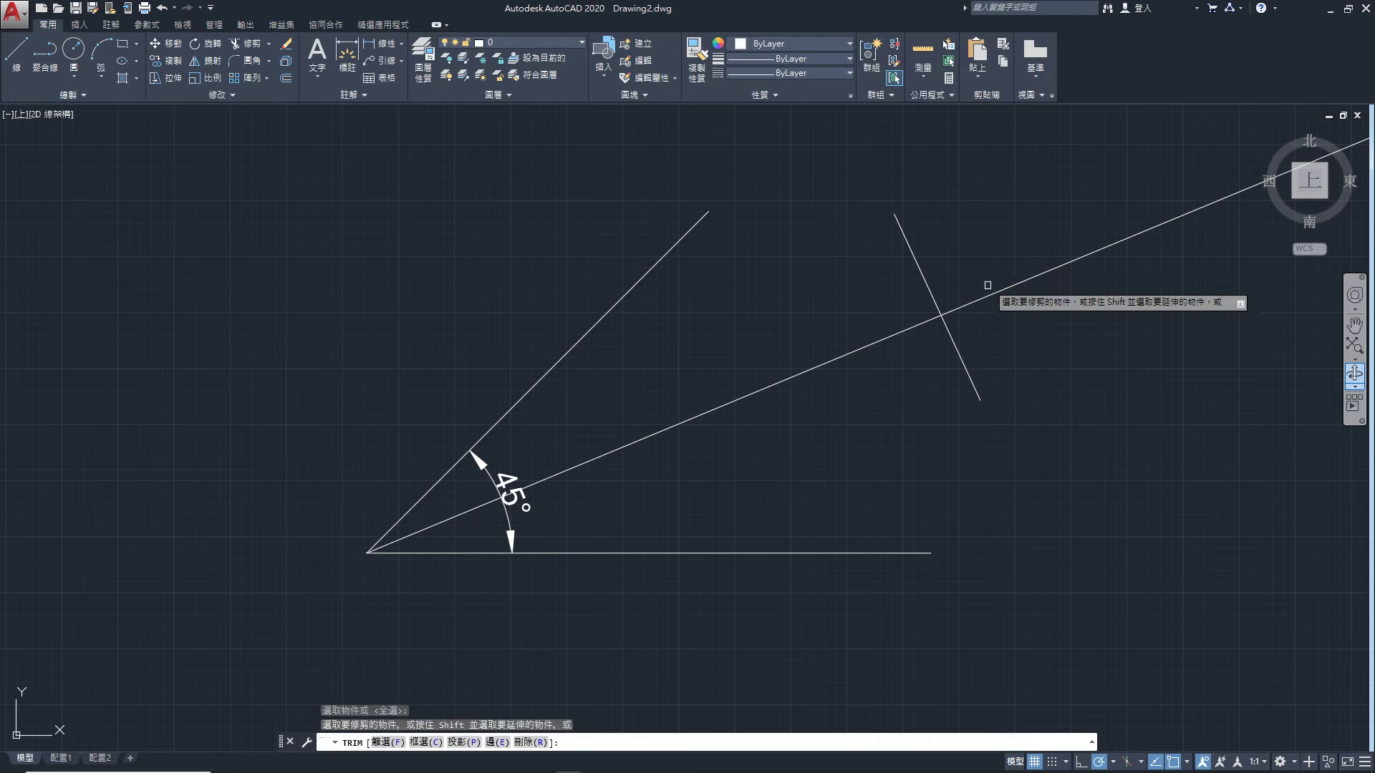
left_click(991, 293)
key("Escape")
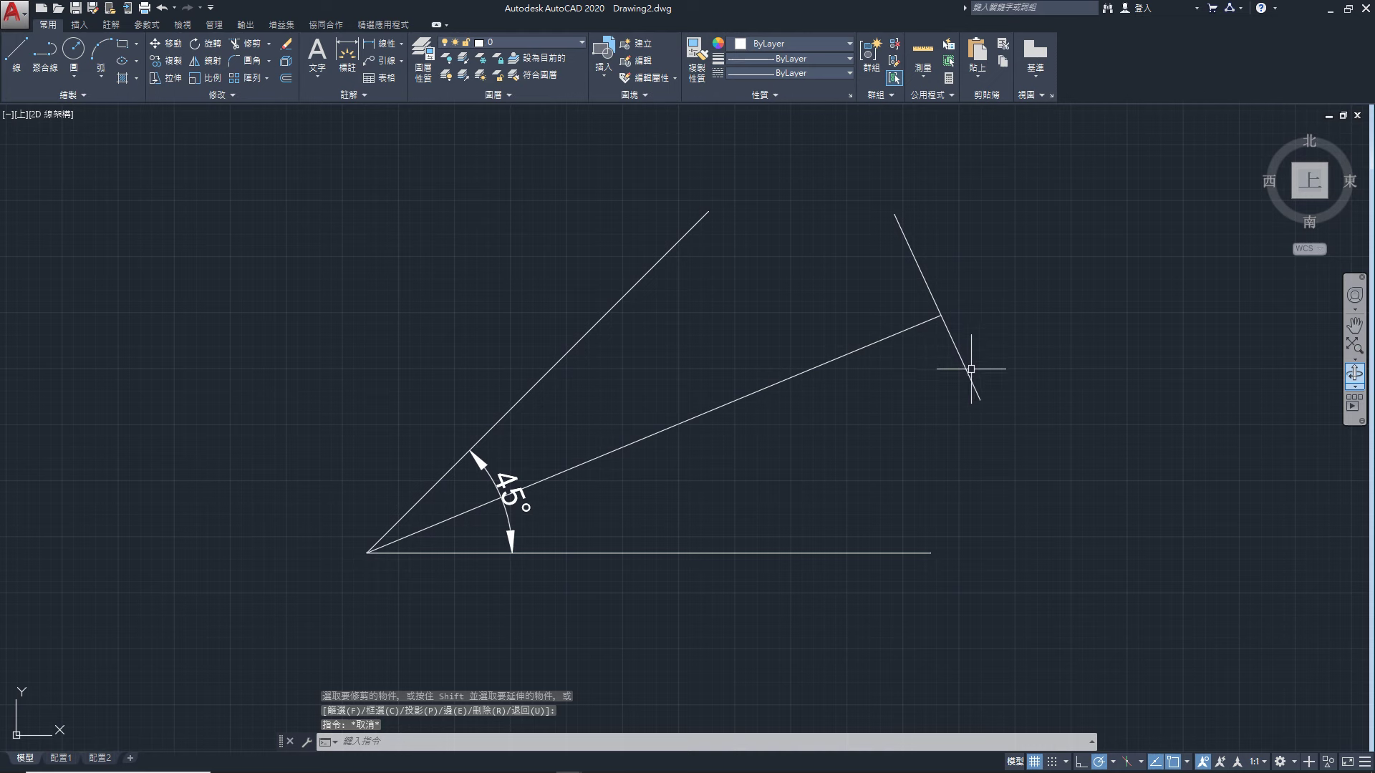
left_click(970, 369)
key("Delete")
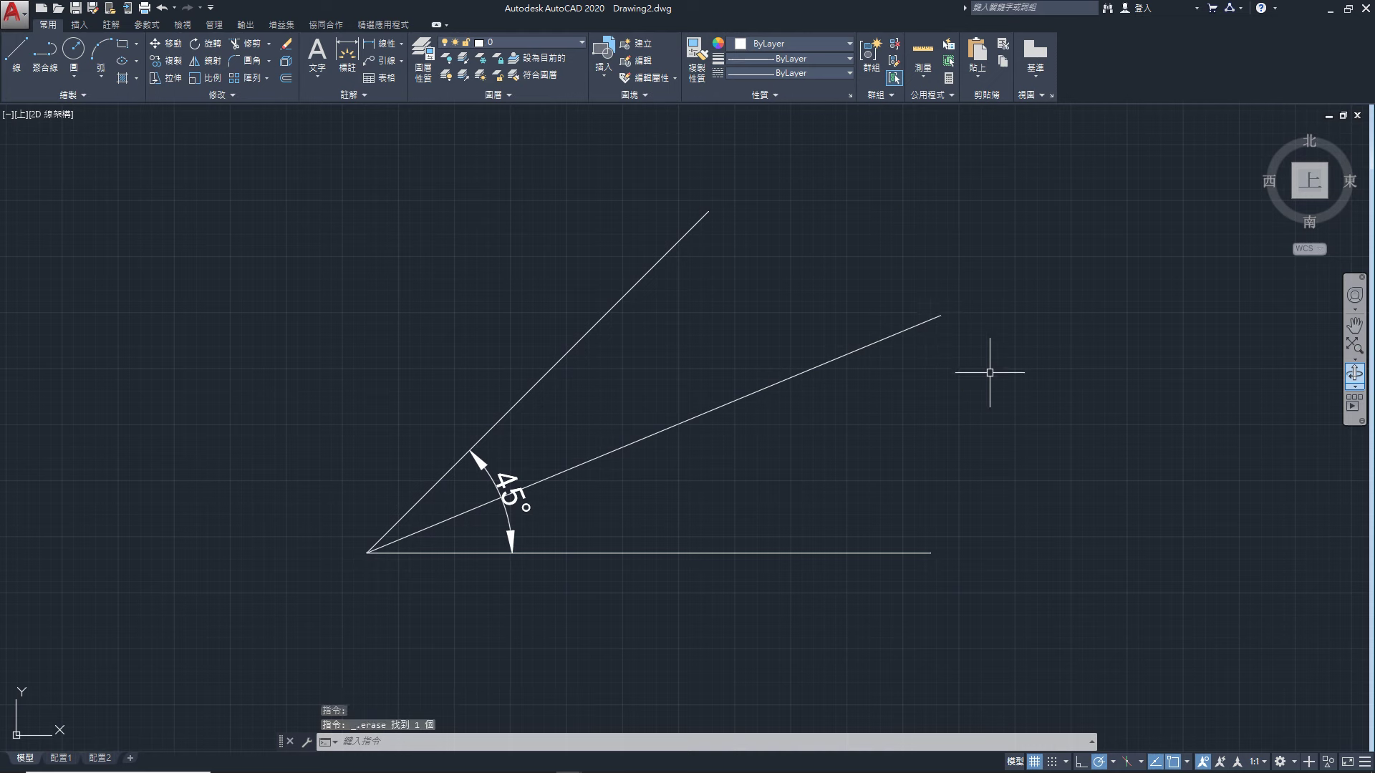
Add 23° angular dimensions to the lower and upper halves of the bisected angle
left_click(347, 59)
left_click(582, 552)
left_click(590, 508)
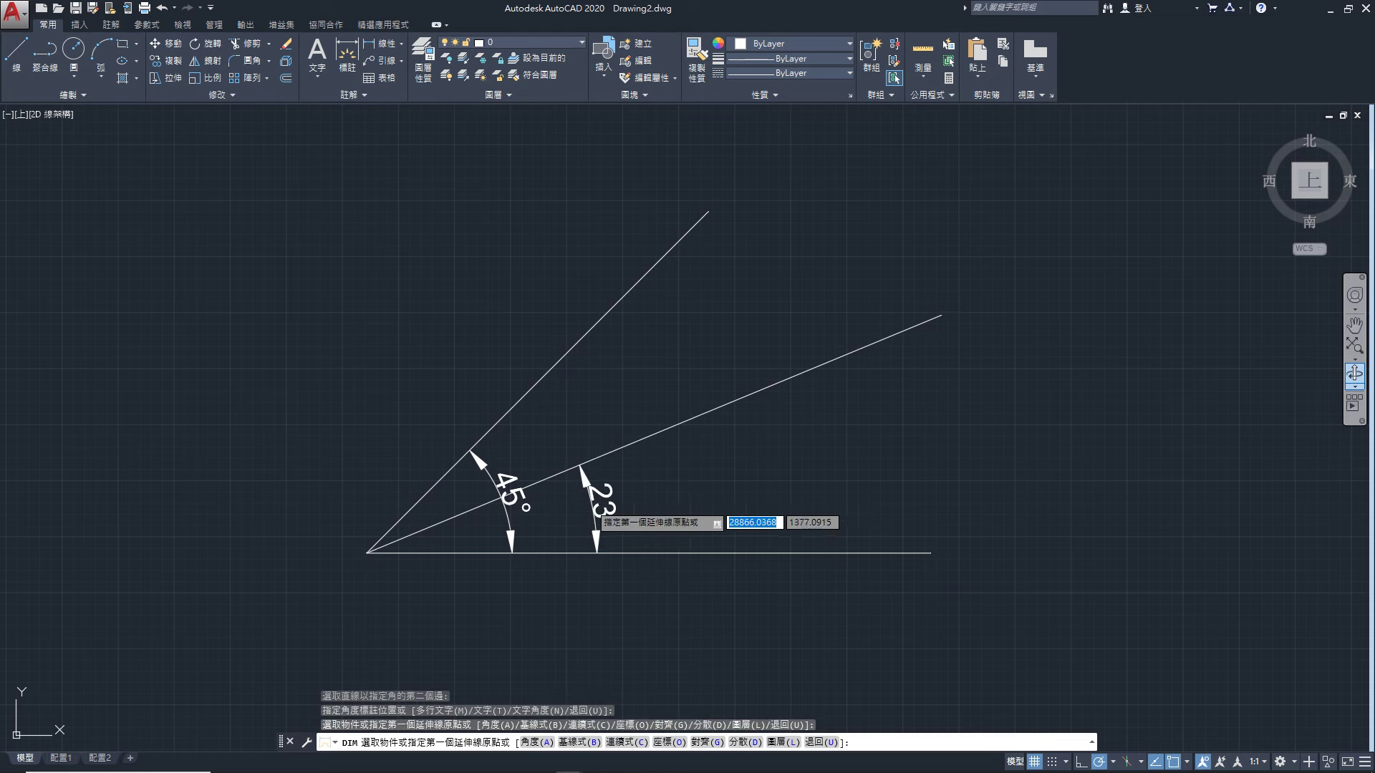
left_click(645, 438)
left_click(538, 383)
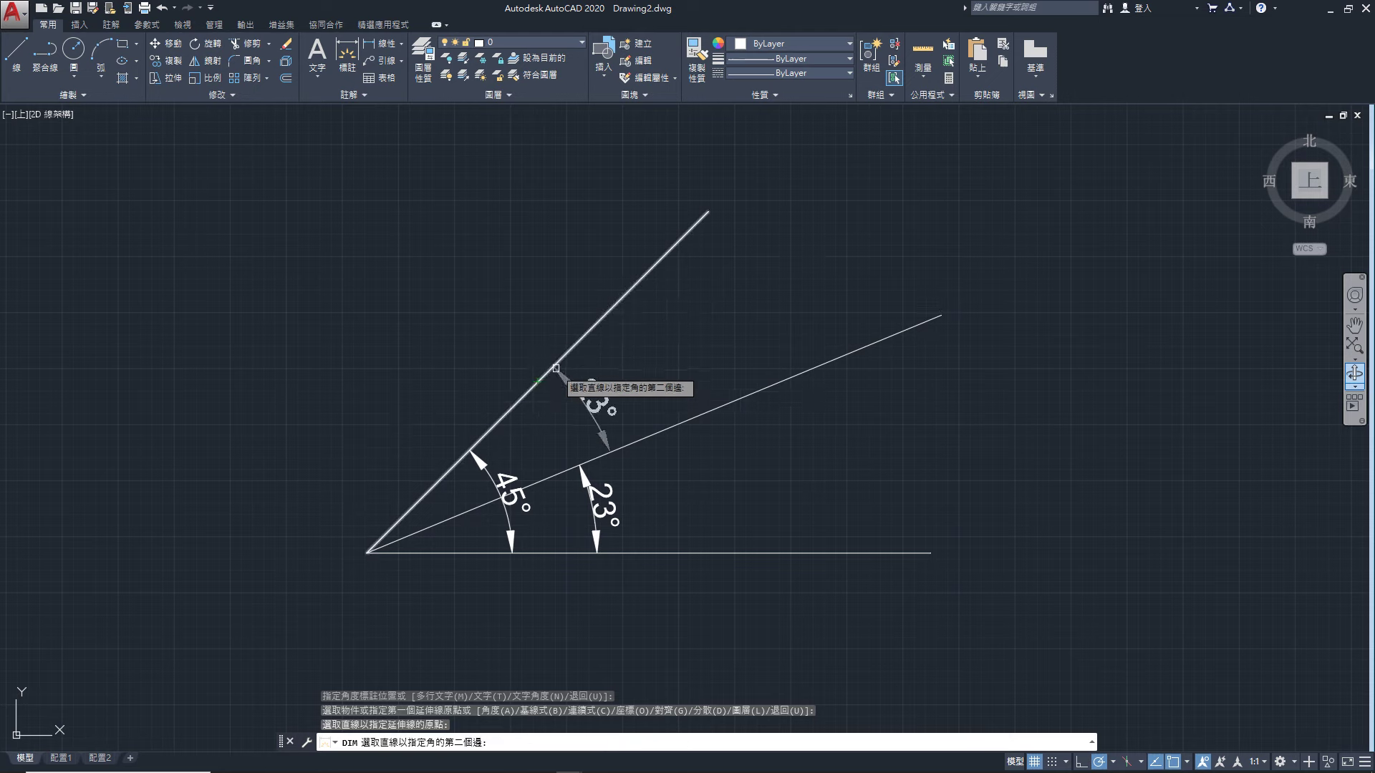
left_click(559, 421)
key("Escape")
scroll(659, 491, "up", 2)
scroll(660, 537, "down", 2)
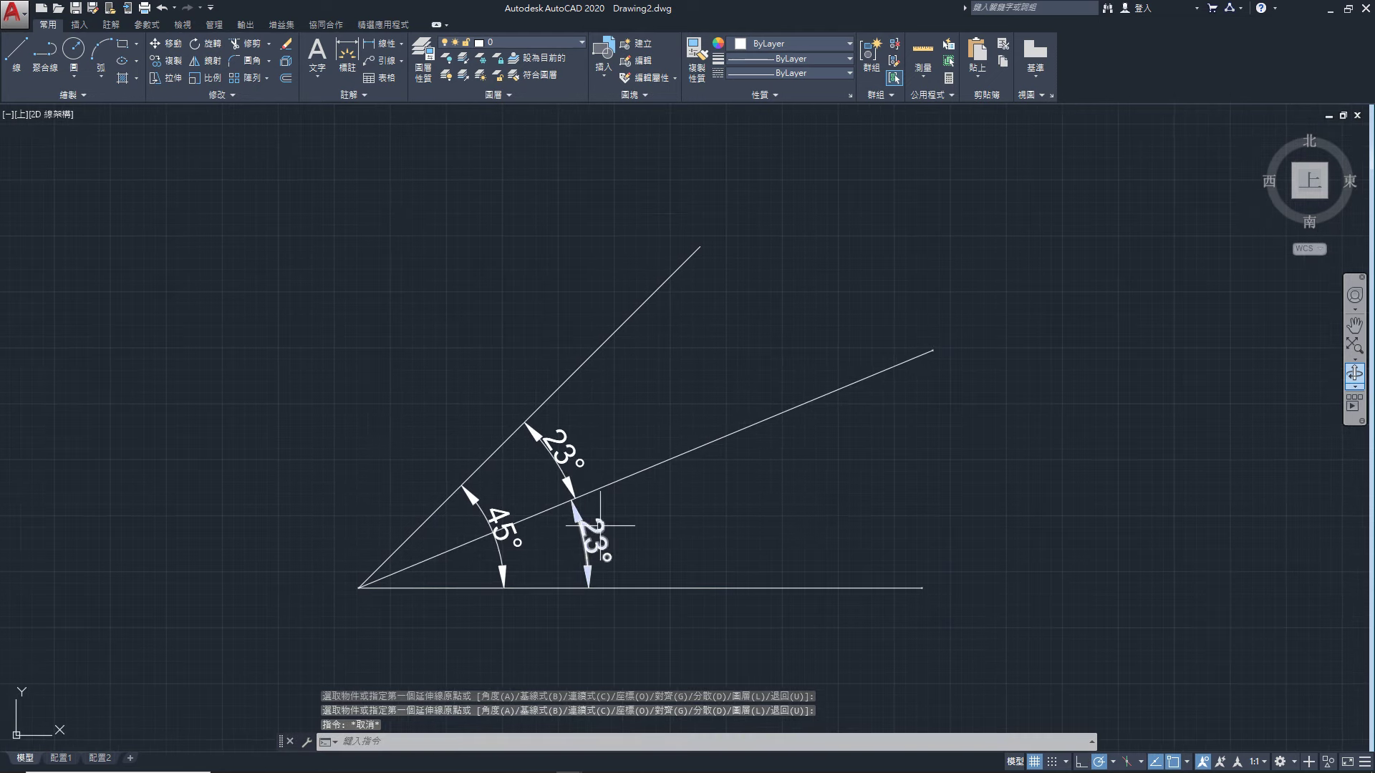
scroll(569, 462, "up", 2)
mouse_move(603, 517)
middle_mouse_down()
mouse_move(541, 503)
mouse_move(539, 472)
middle_mouse_up()
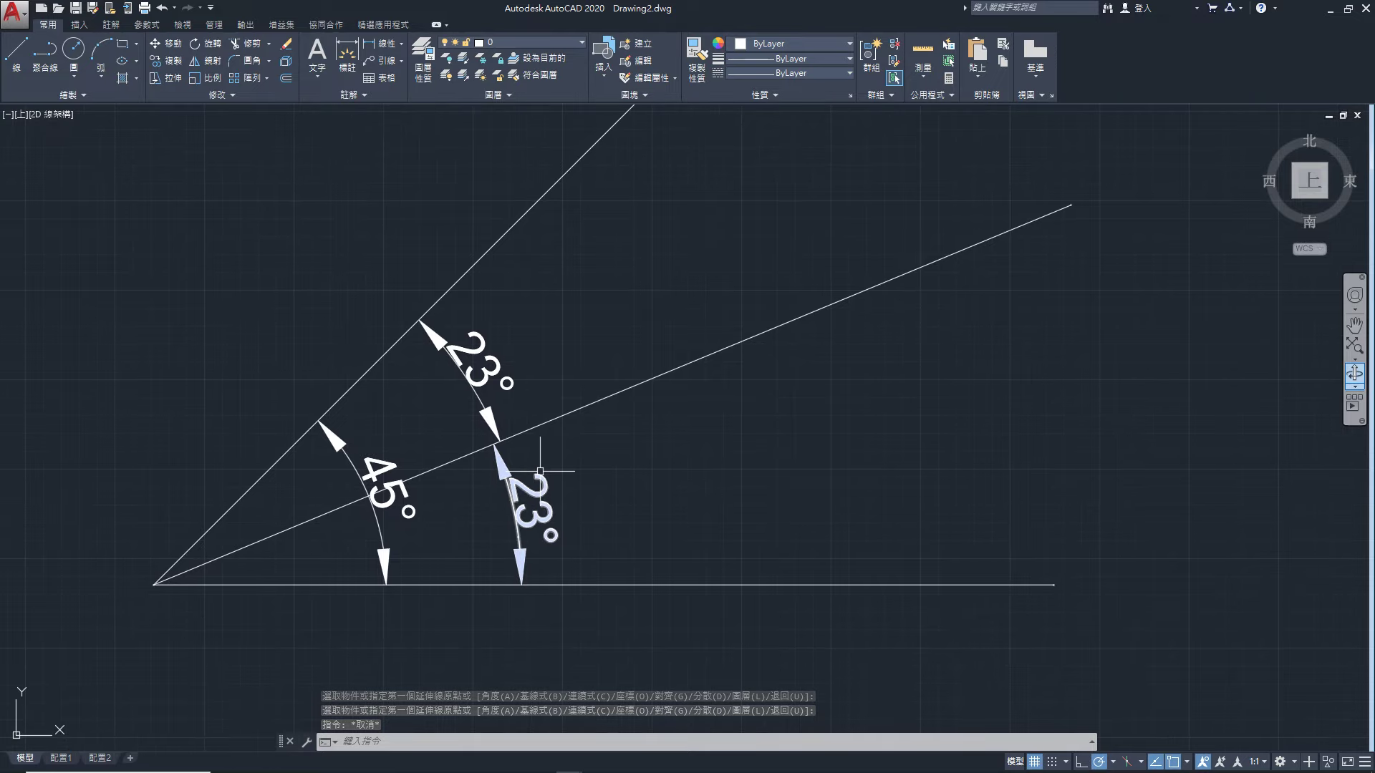
Set the ISO-25 style's angular precision to 0.0 so angles read 45,0° and 22,5°
type("d")
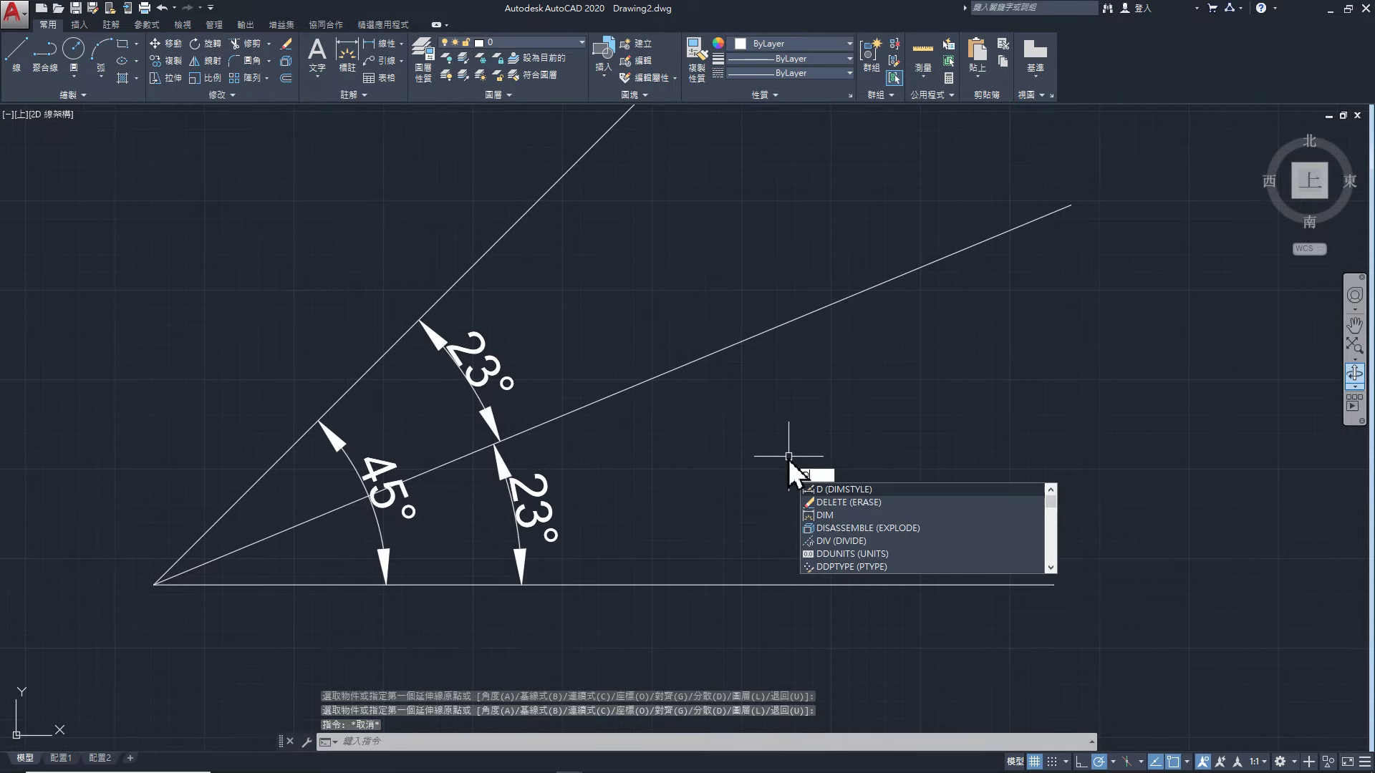
key("Return")
left_click_drag(715, 274, 904, 308)
left_click(1008, 393)
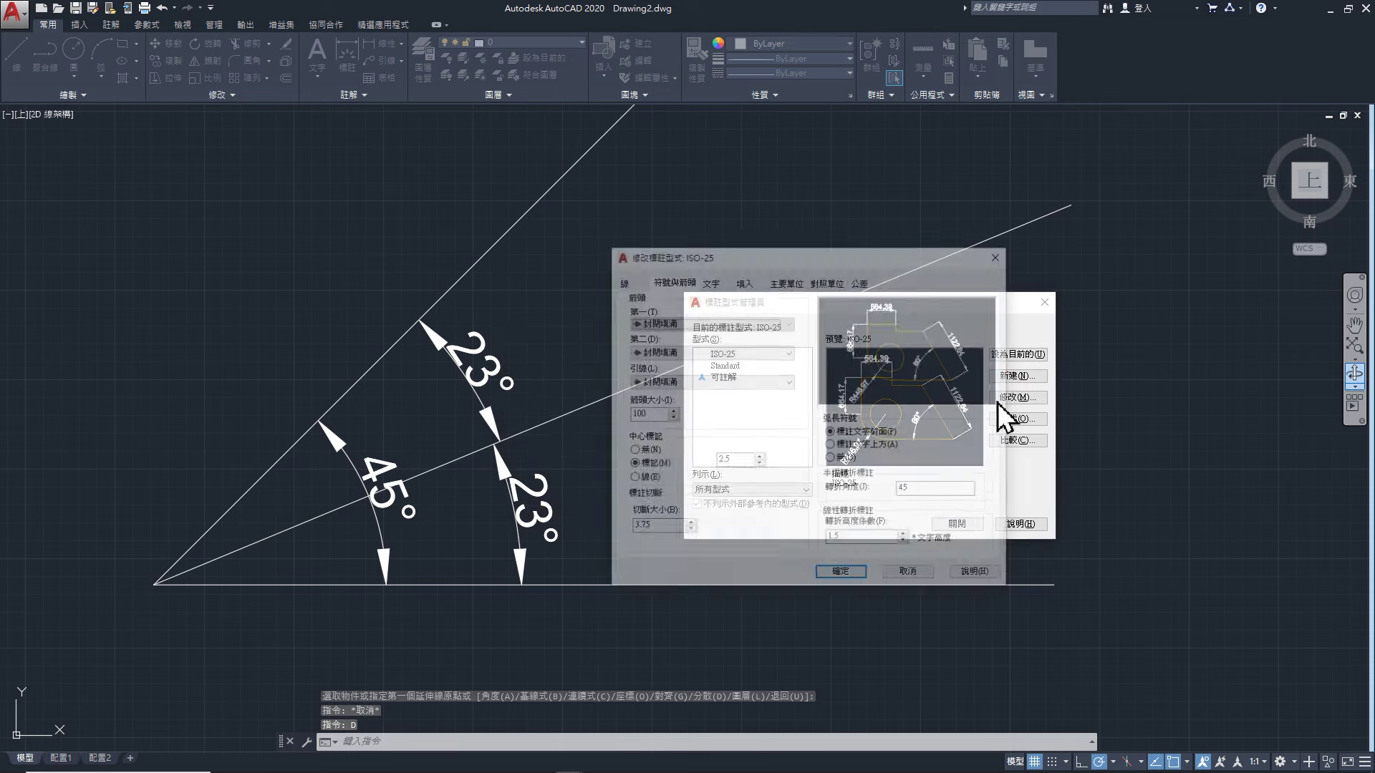
left_click(789, 282)
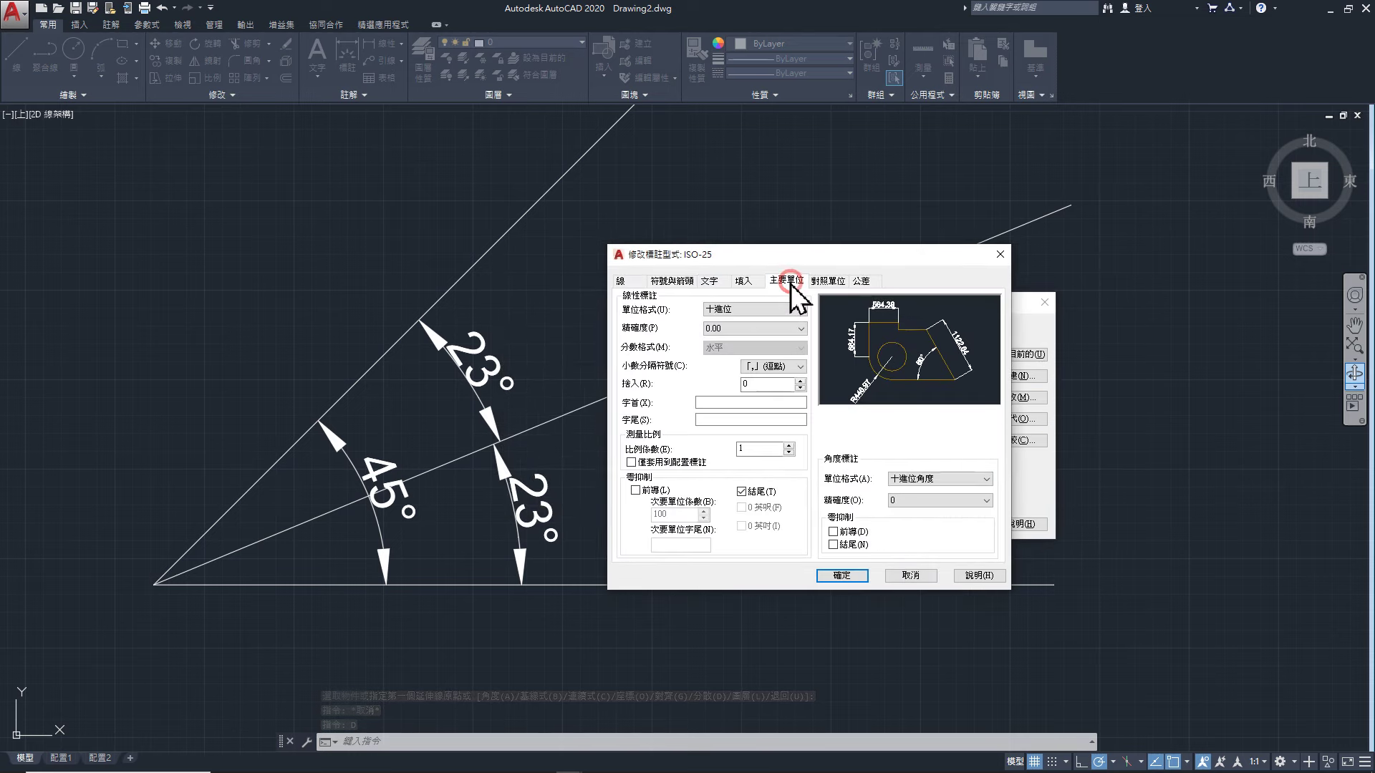
left_click(900, 504)
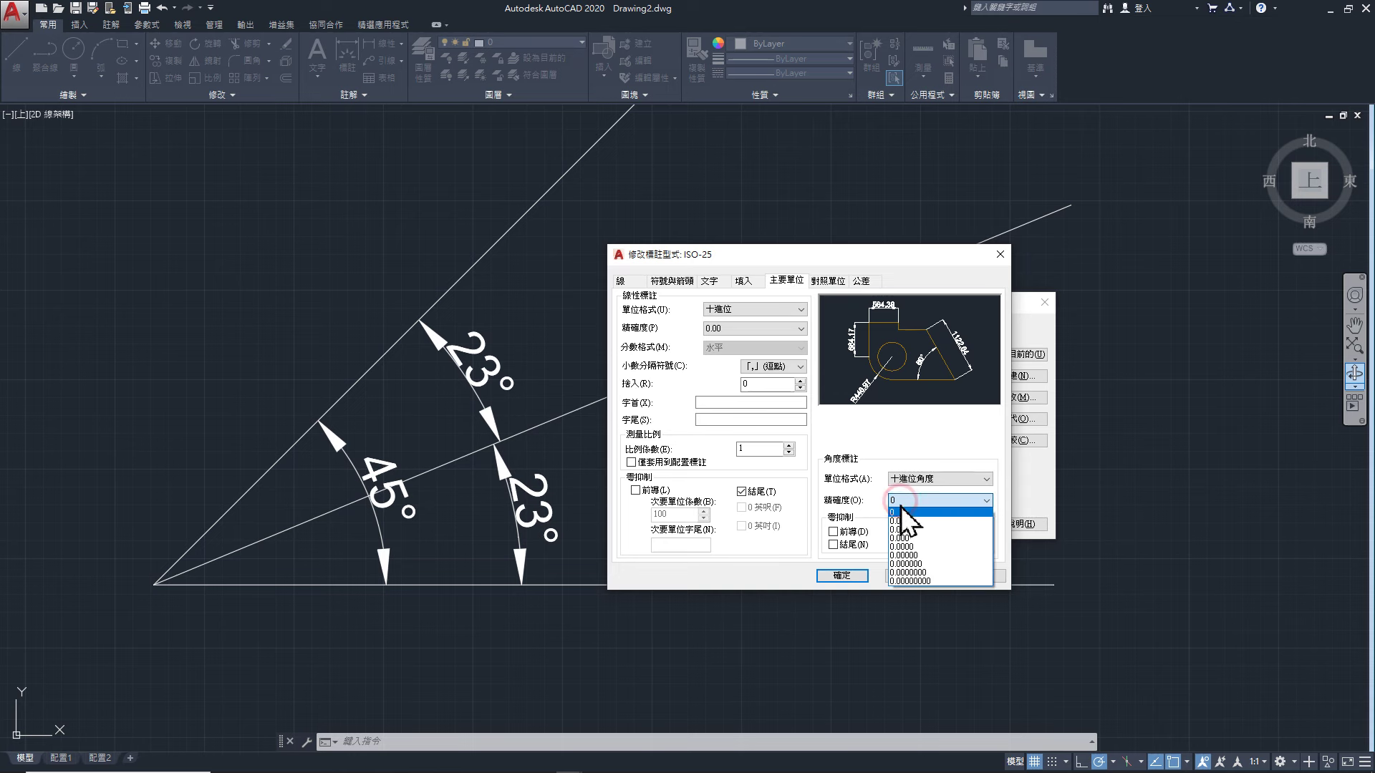
left_click(906, 519)
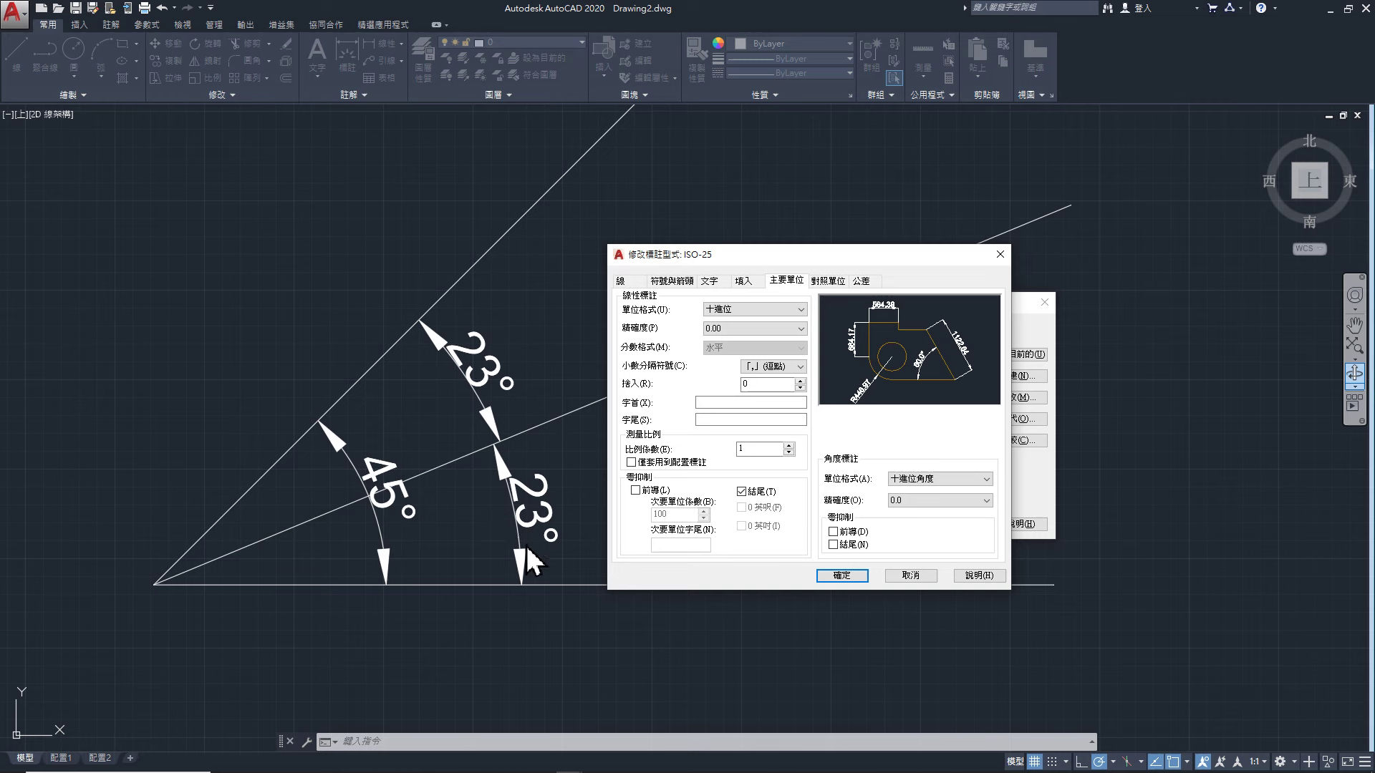
left_click(852, 577)
left_click(951, 524)
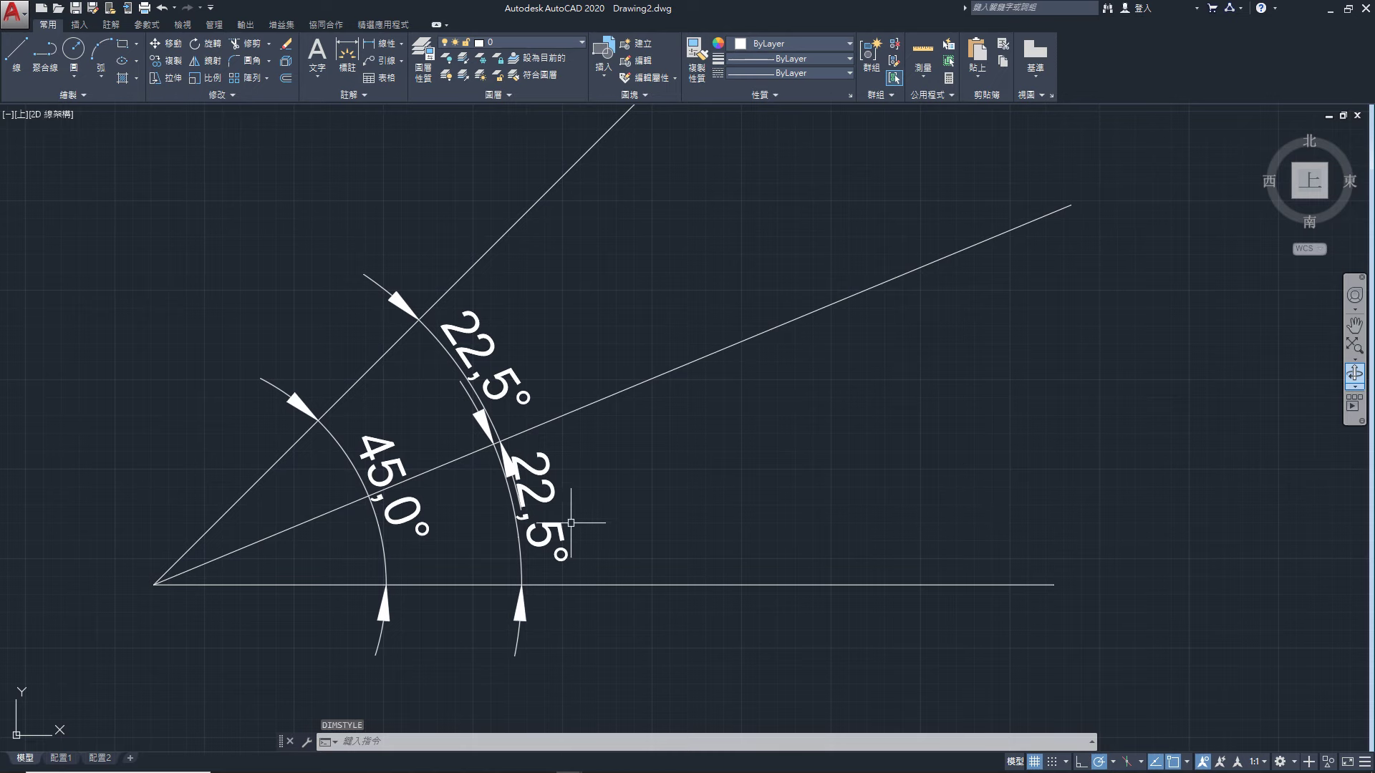
Paste the copied reference image beside the 45,0° and 22,5° angle dimensions
scroll(571, 523, "down", 4)
scroll(577, 506, "up", 2)
scroll(584, 484, "up", 2)
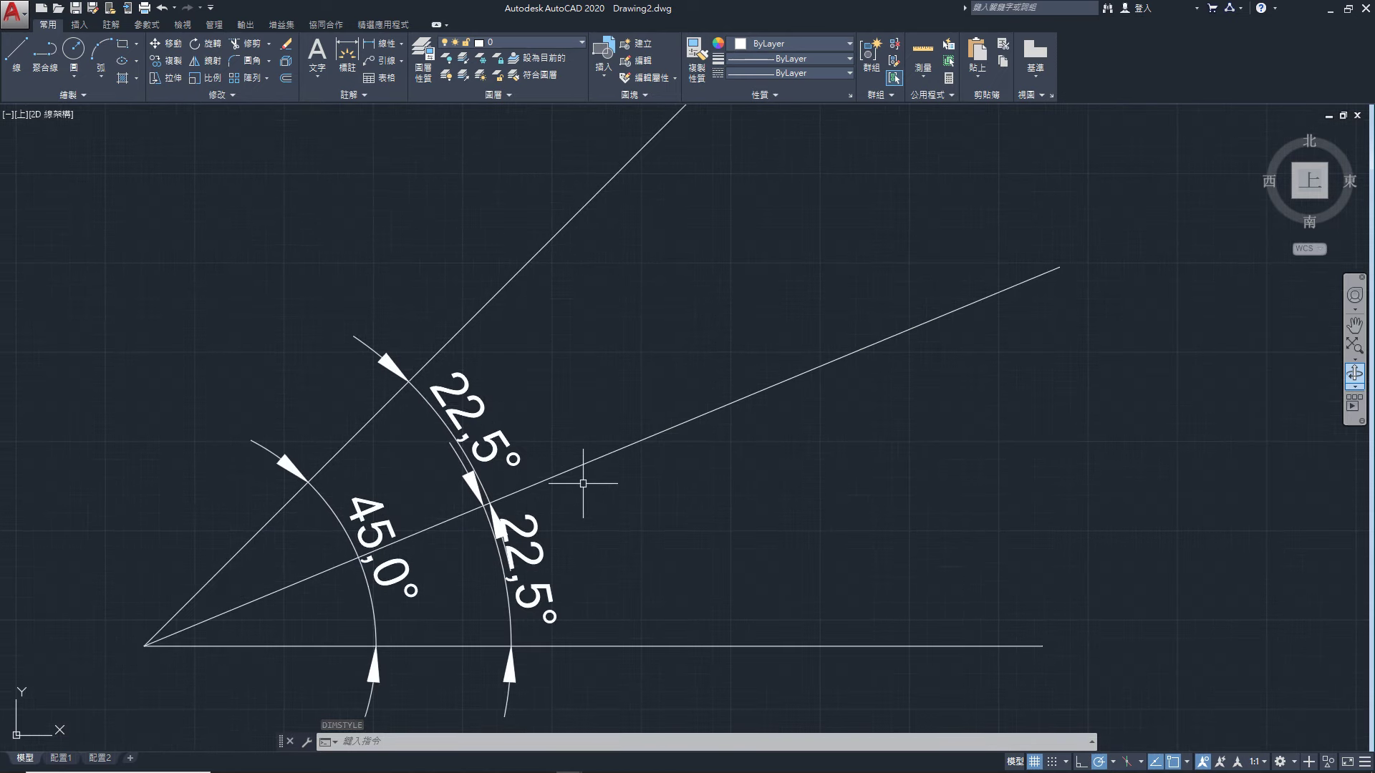
scroll(584, 483, "down", 2)
middle_click_drag(583, 485, 577, 460)
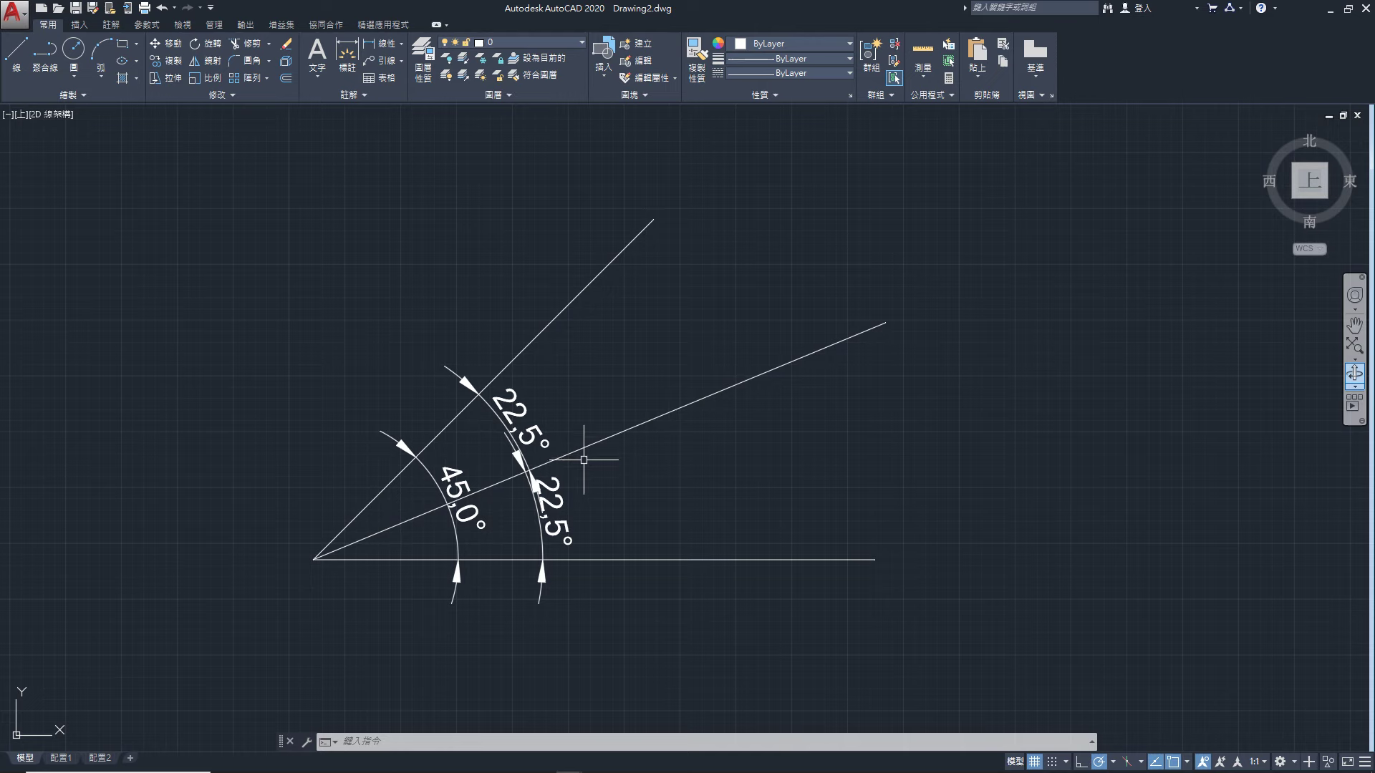
scroll(572, 461, "up", 2)
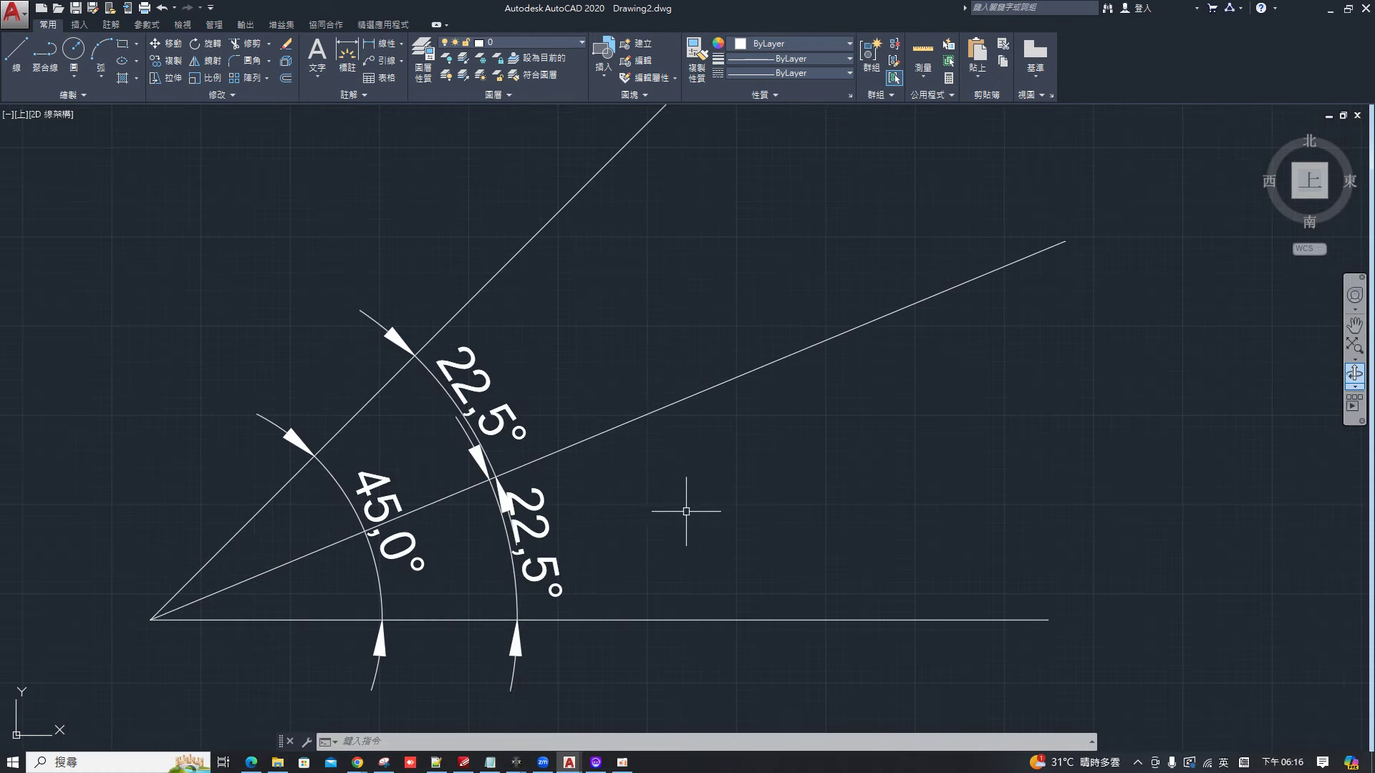
left_click(631, 767)
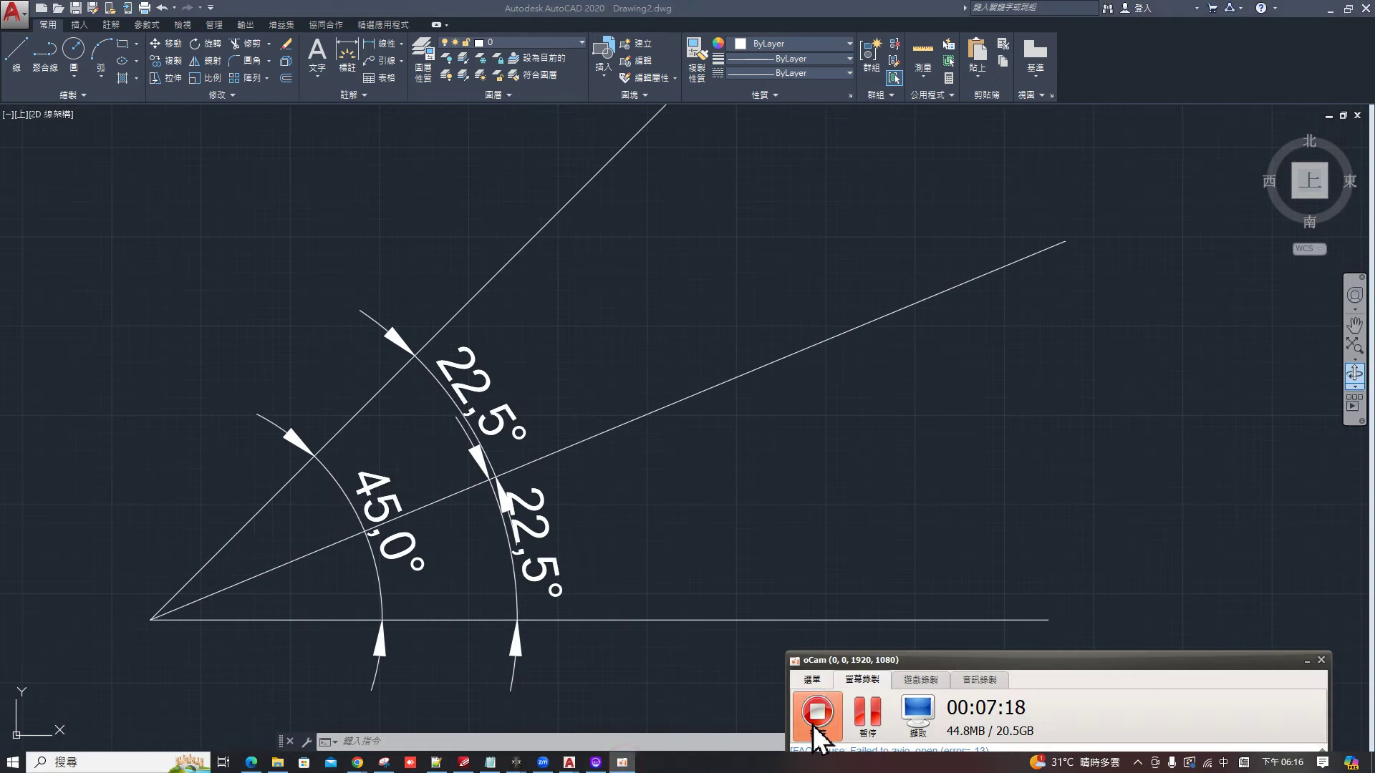
left_click(860, 719)
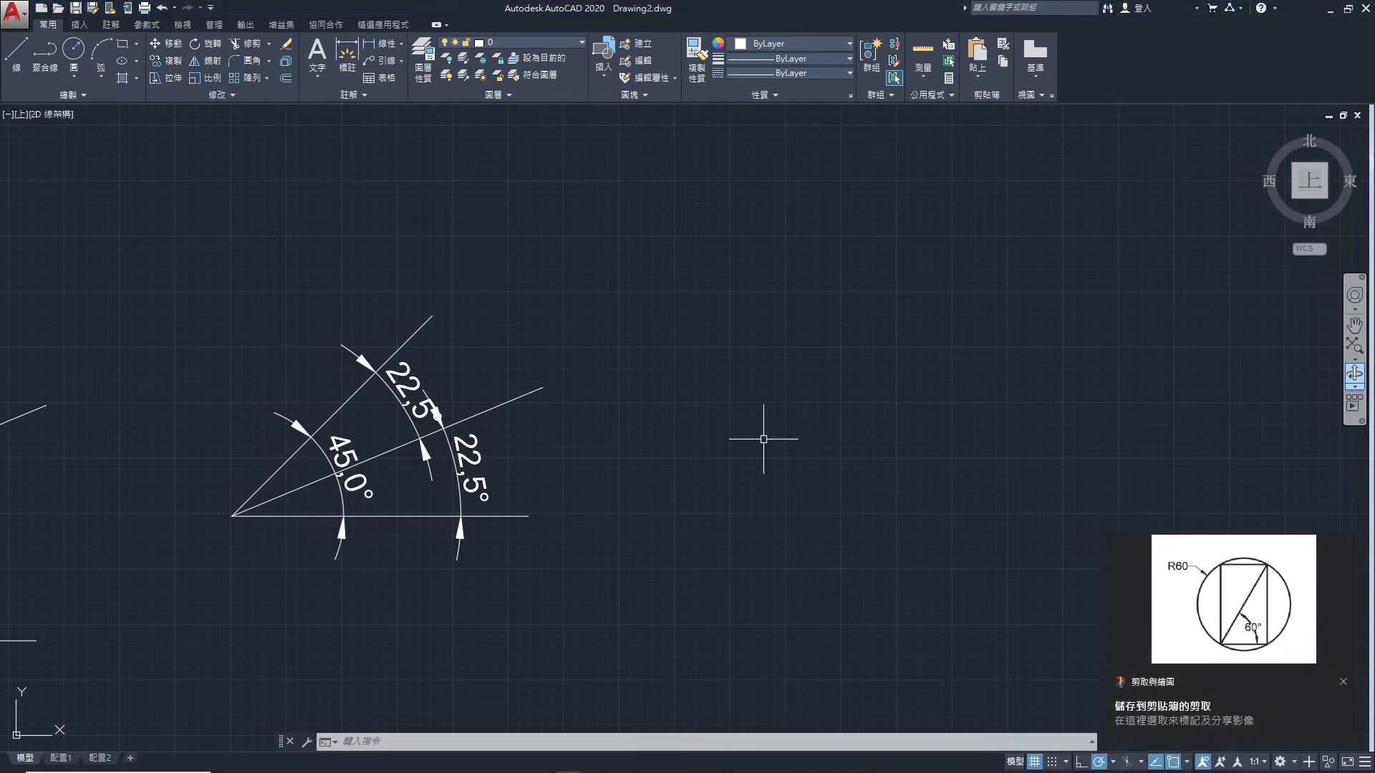
key("ctrl+v")
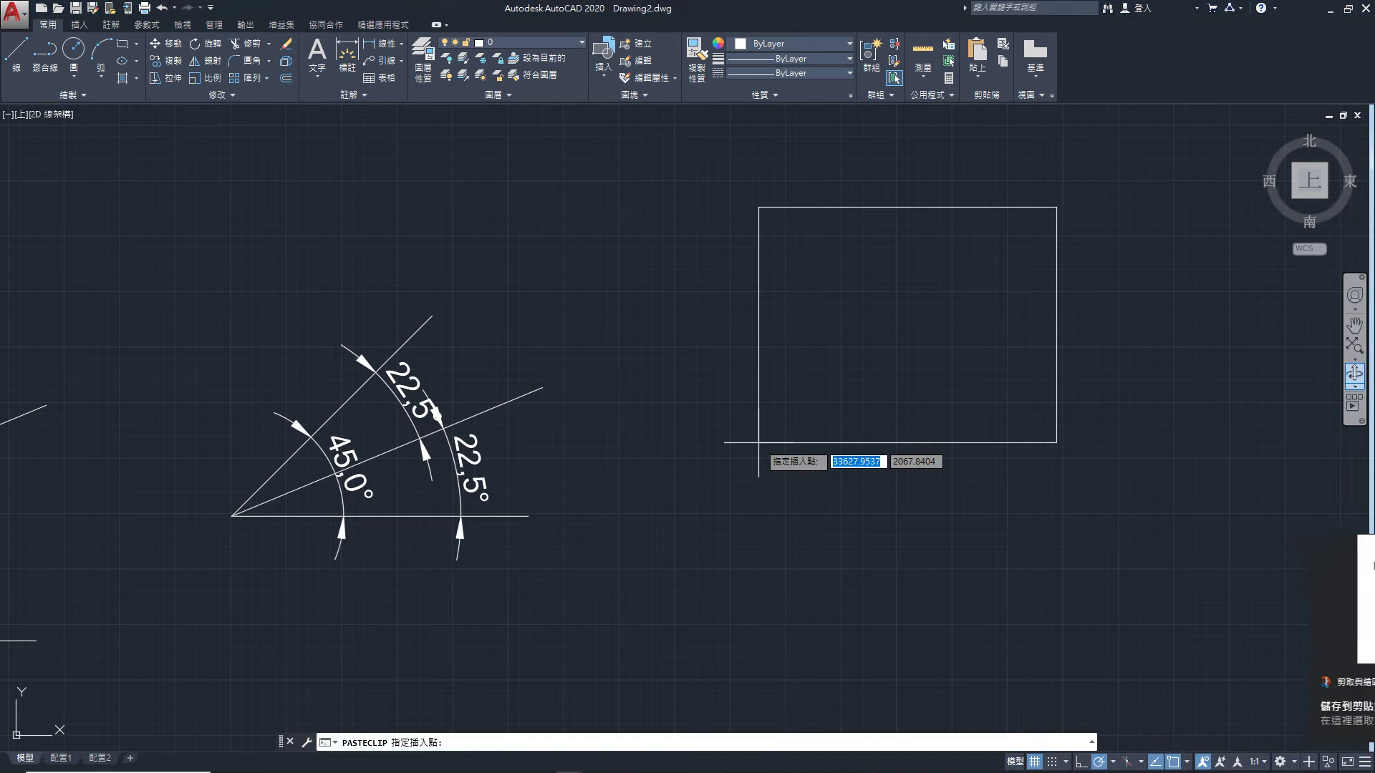
Place the pasted R60 reference image beside the angle dimensions and centre it in view
left_click(559, 526)
middle_click_drag(788, 471, 610, 497)
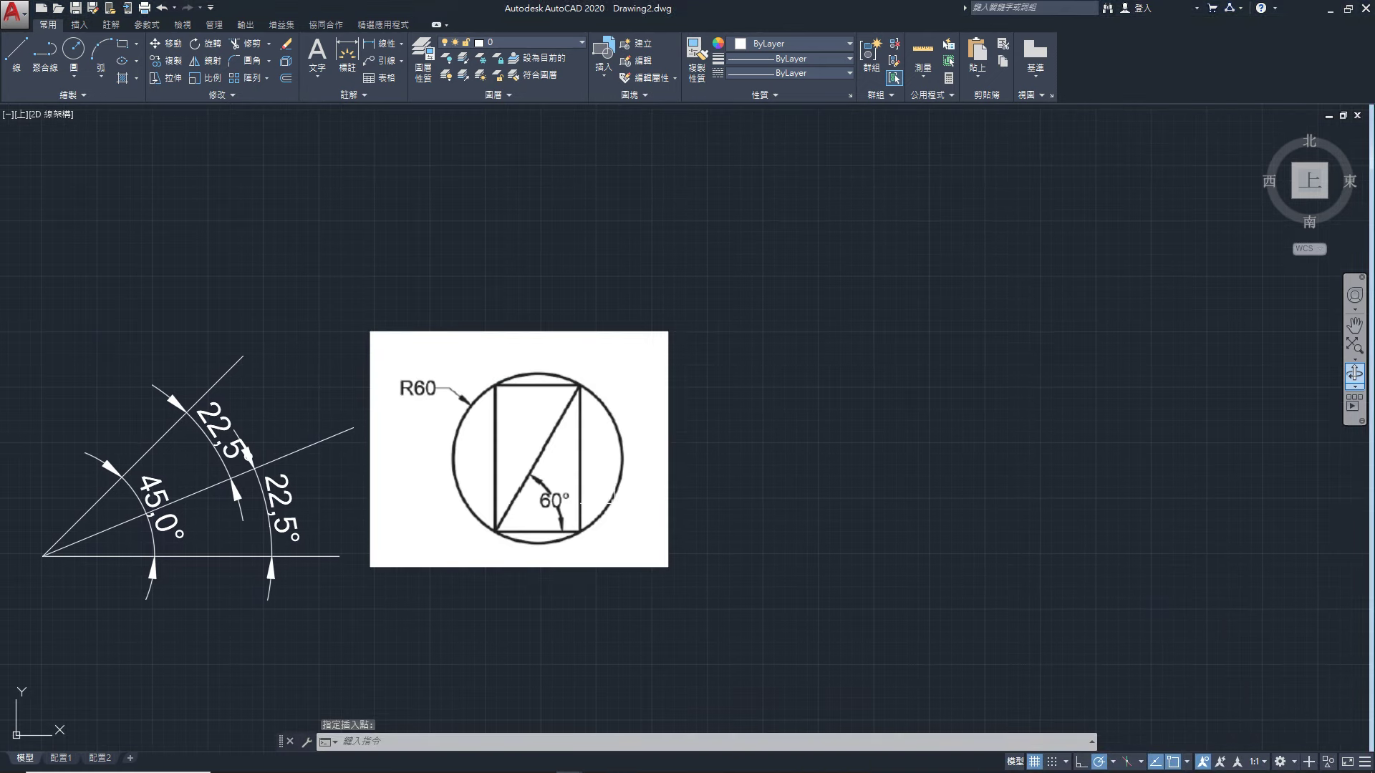
scroll(609, 495, "up", 2)
middle_click_drag(619, 472, 458, 454)
Start a new blank Drawing3 from the acadiso template
scroll(473, 464, "down", 2)
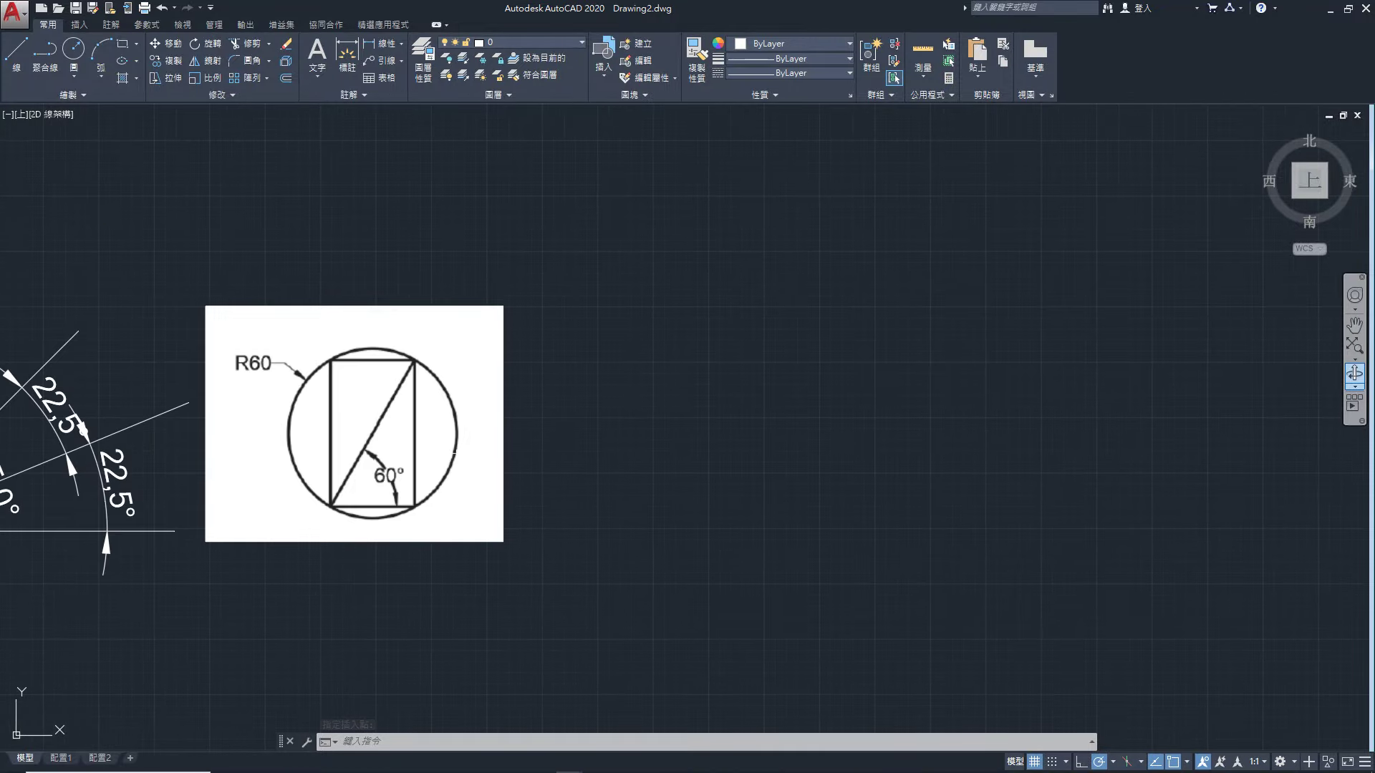
scroll(455, 451, "up", 2)
left_click(41, 8)
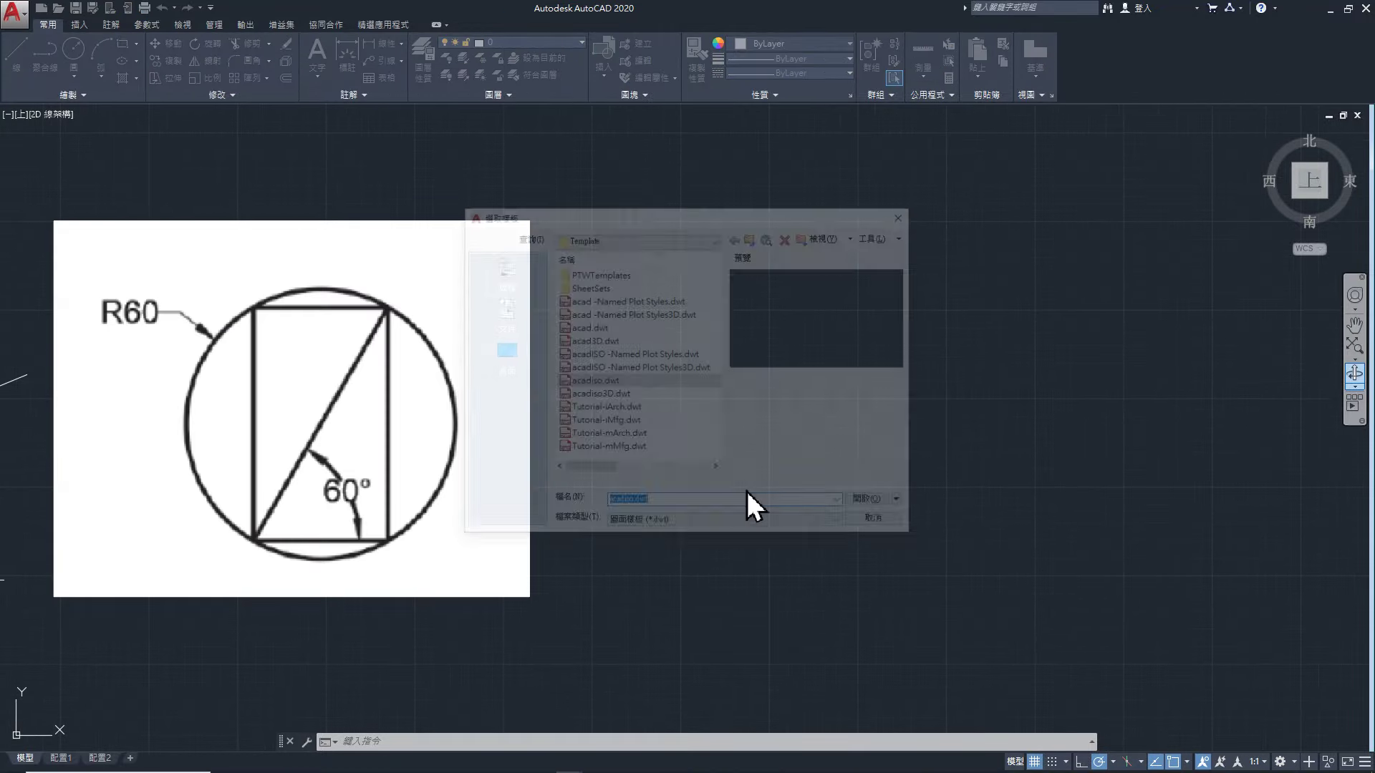
left_click(870, 514)
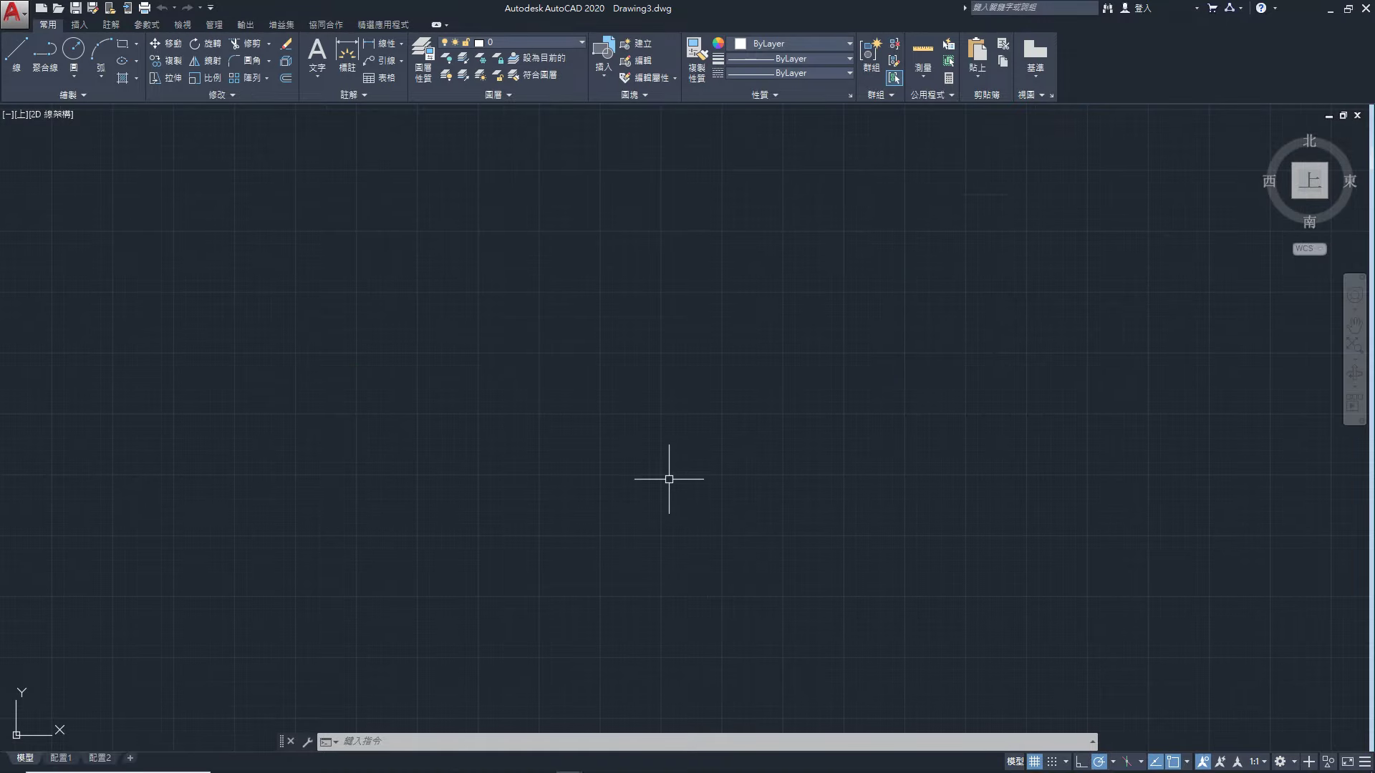
Paste the R60 circle reference image into Drawing3
key("ctrl+v")
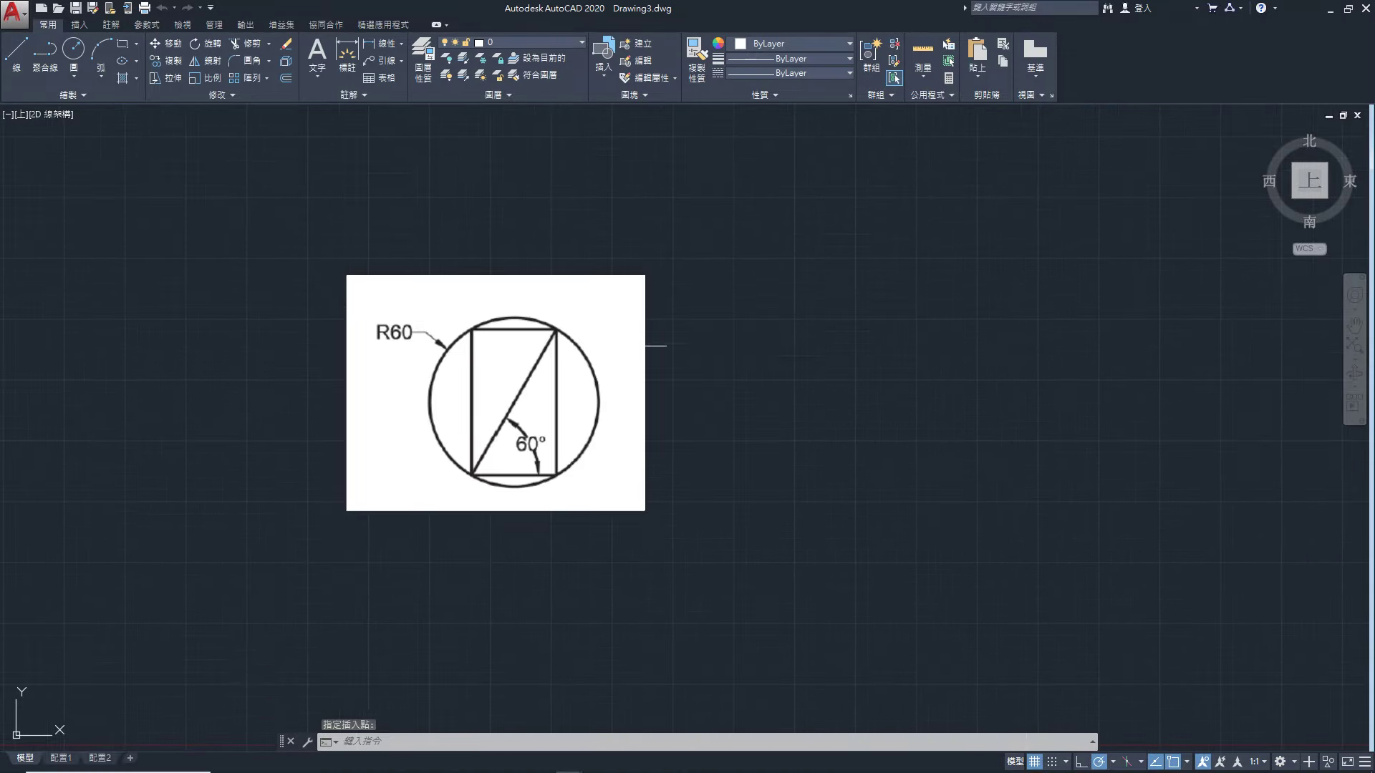
scroll(636, 409, "up", 2)
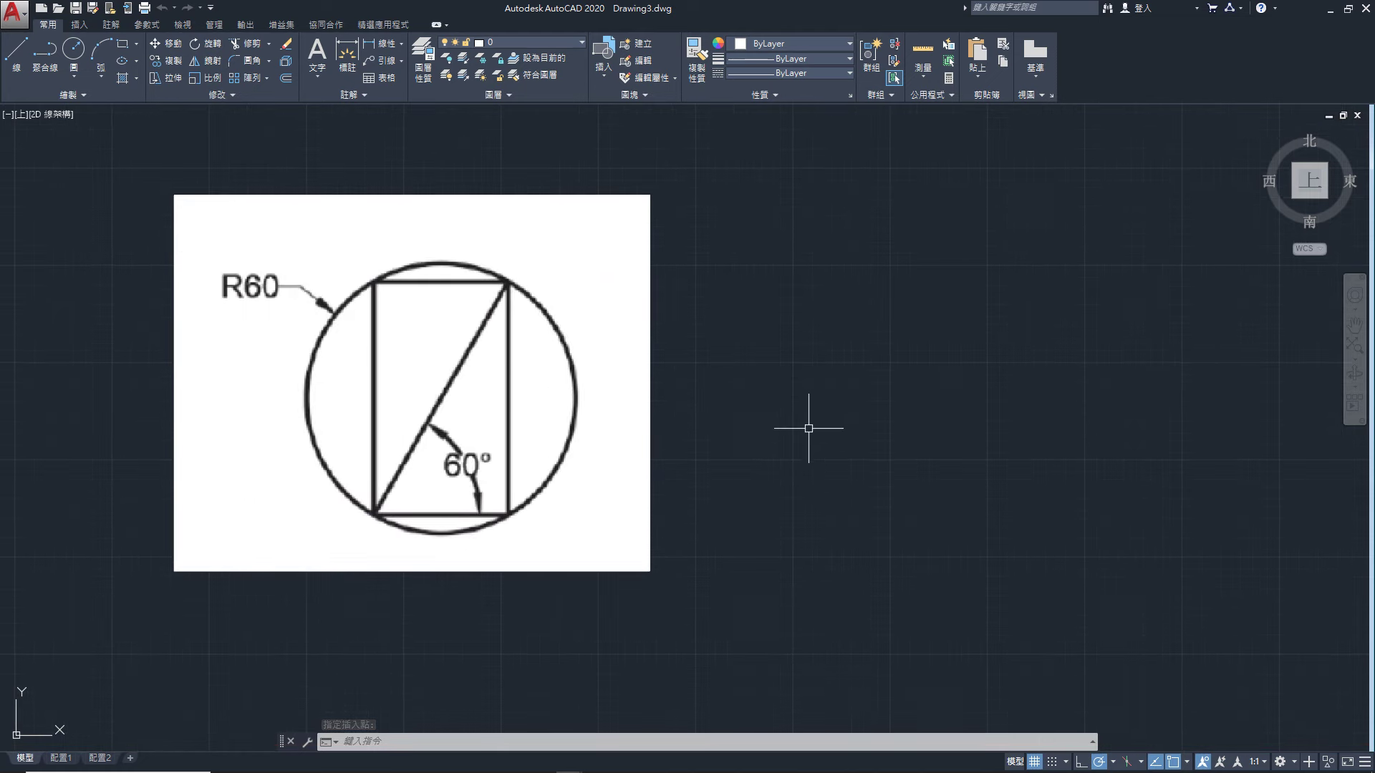
left_click(776, 421)
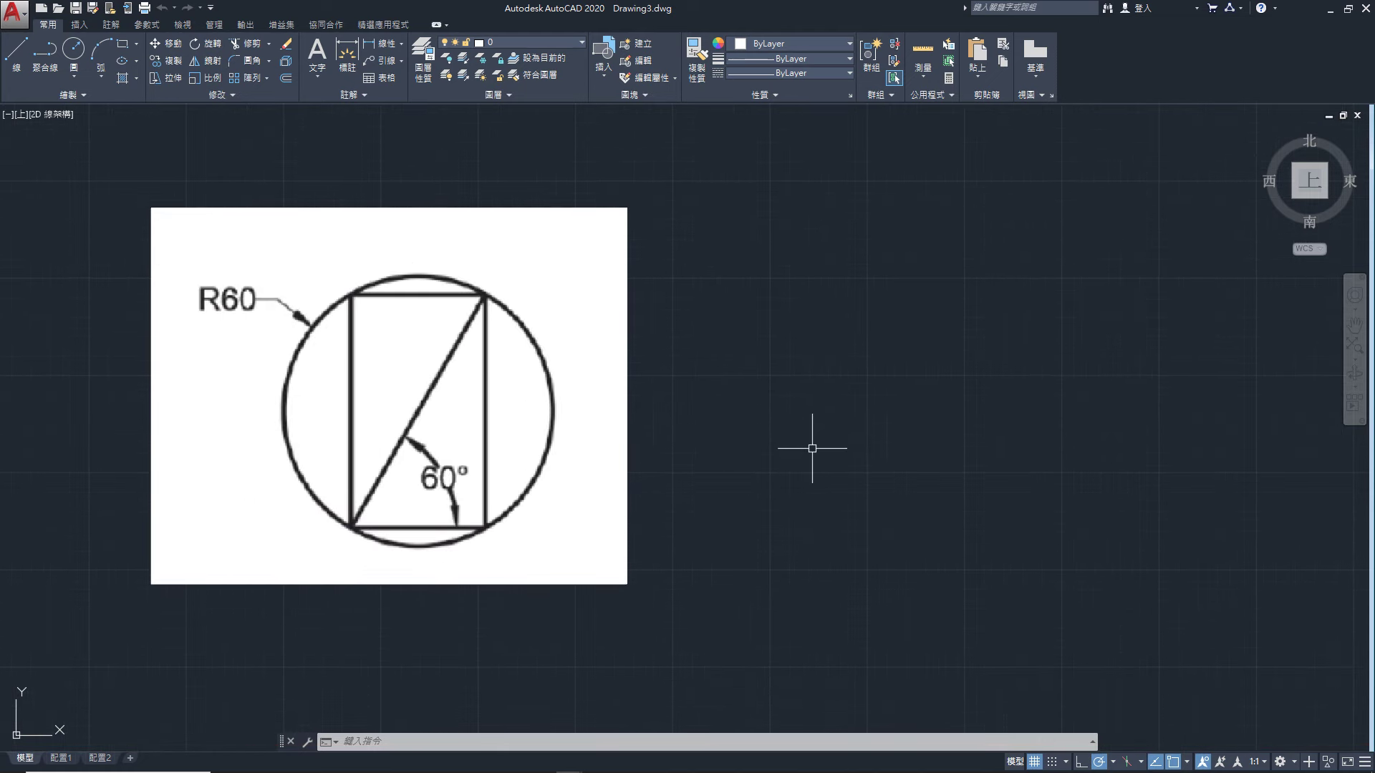
Start a circle at a centre point, then cancel it unfinished
key("Return")
left_click(877, 416)
key("Escape")
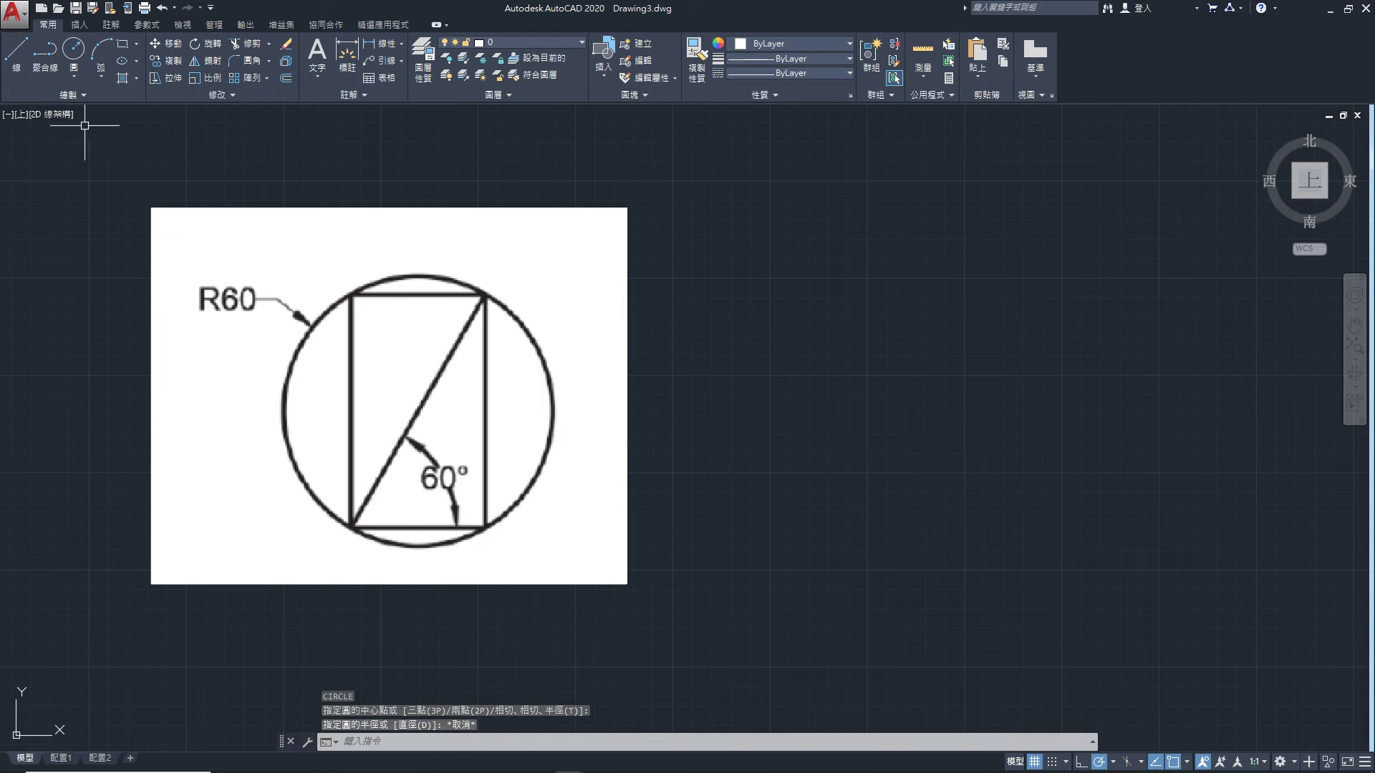
Draw a circle of radius 60 to the right of the reference image
type("c")
key("Return")
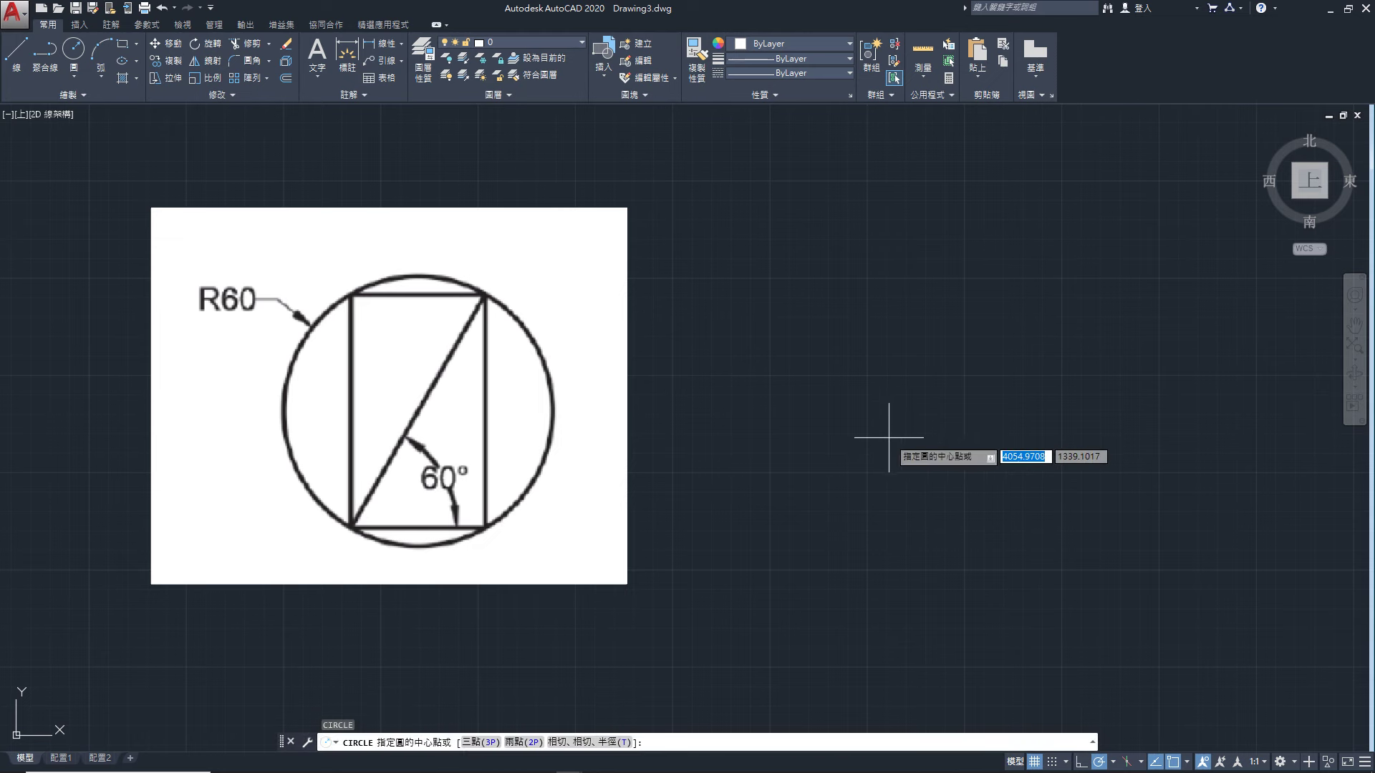
left_click(888, 437)
type("60")
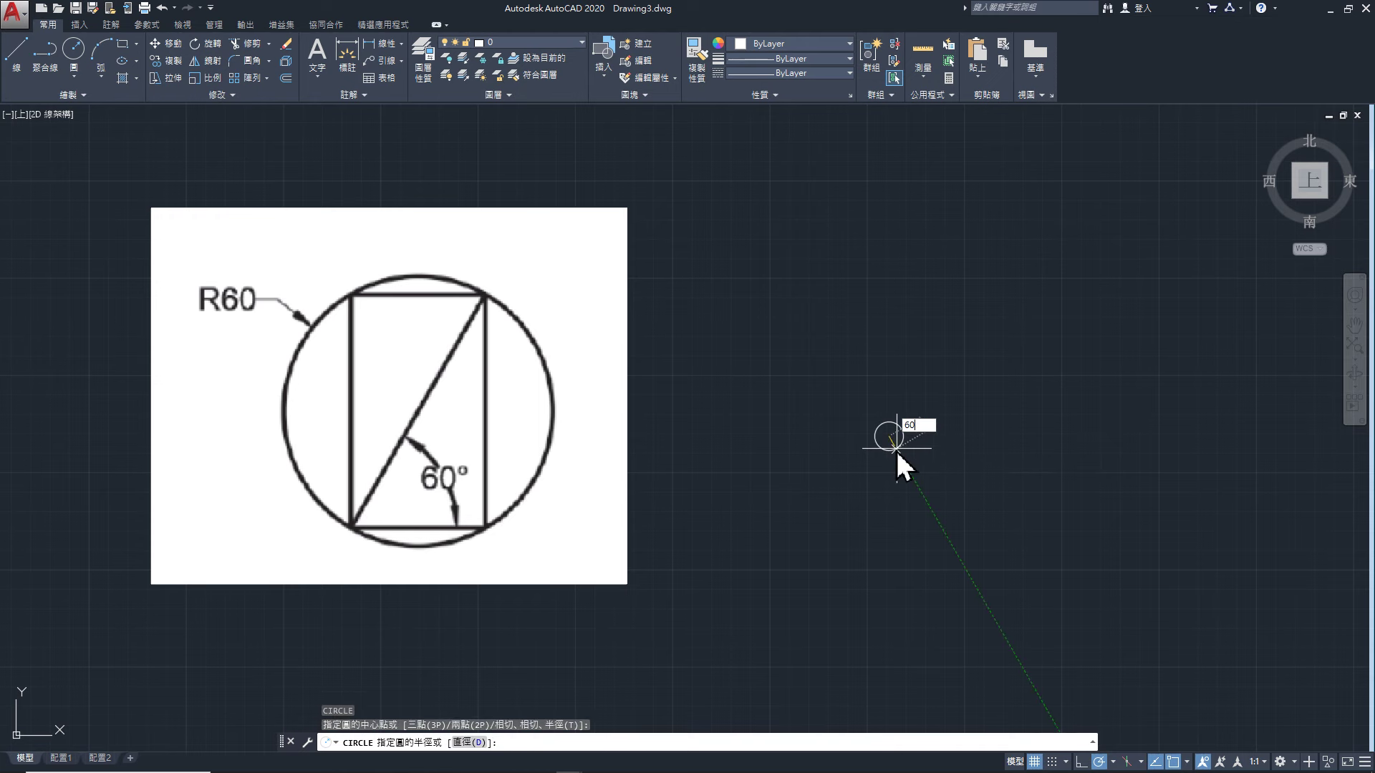
key("Return")
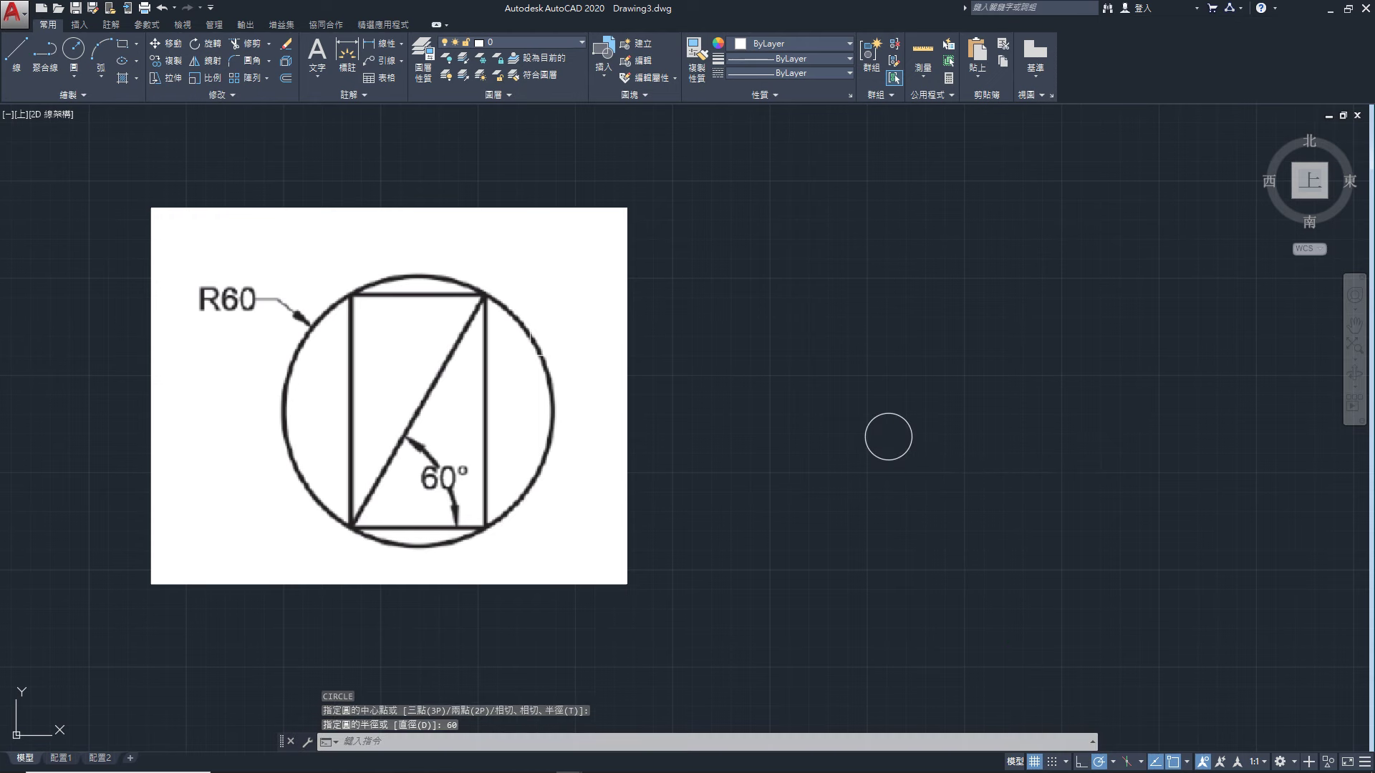
Shrink the reference image by dragging its top-left corner grip to a new corner
middle_click_drag(888, 437, 996, 438)
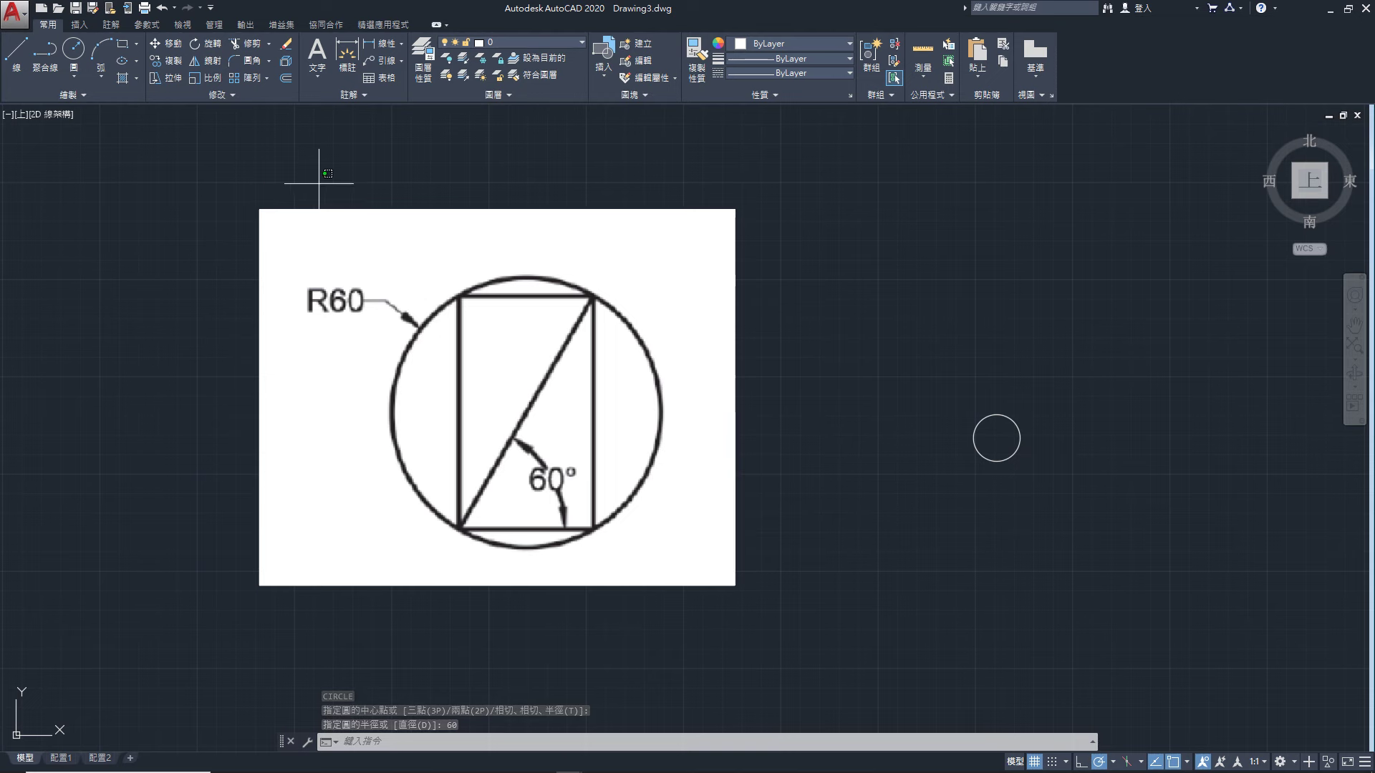
left_click(260, 240)
left_click(242, 255)
left_click(259, 210)
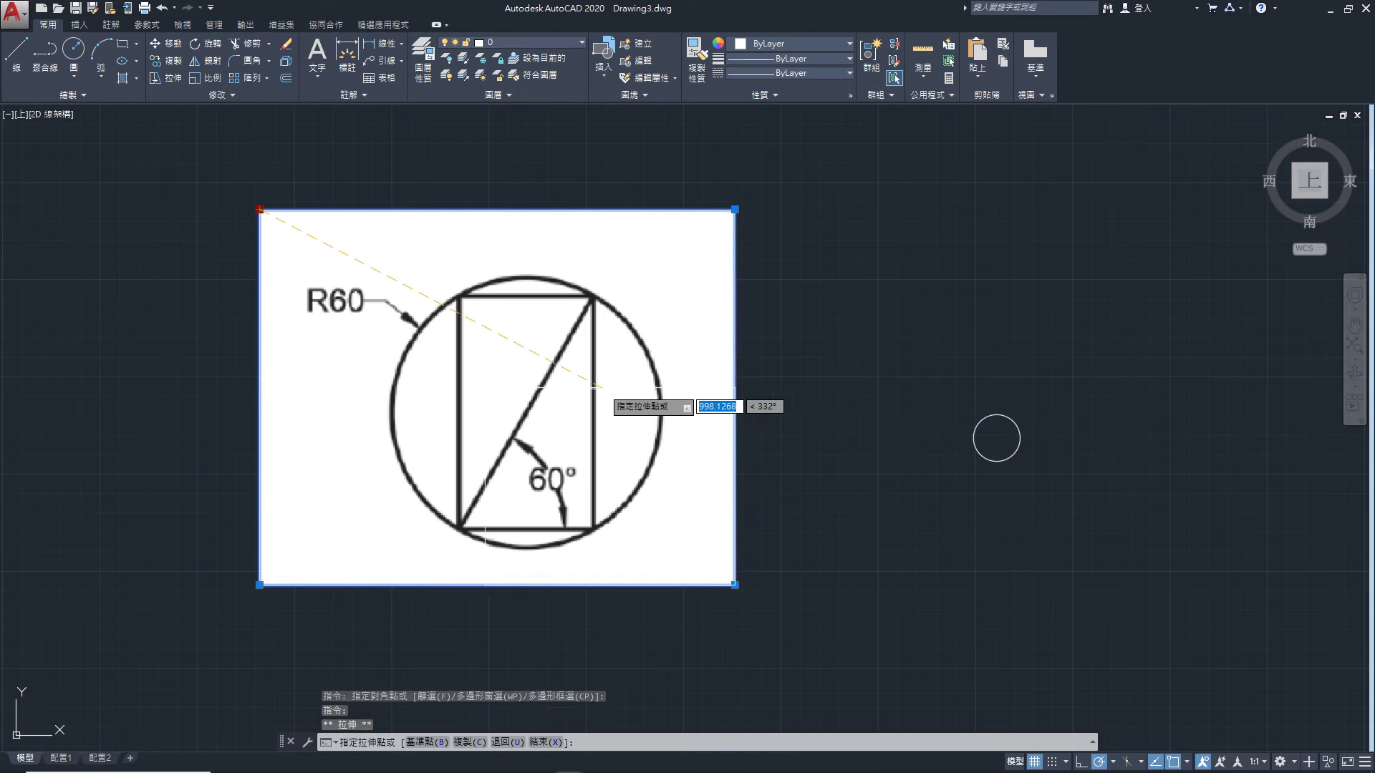
left_click(647, 481)
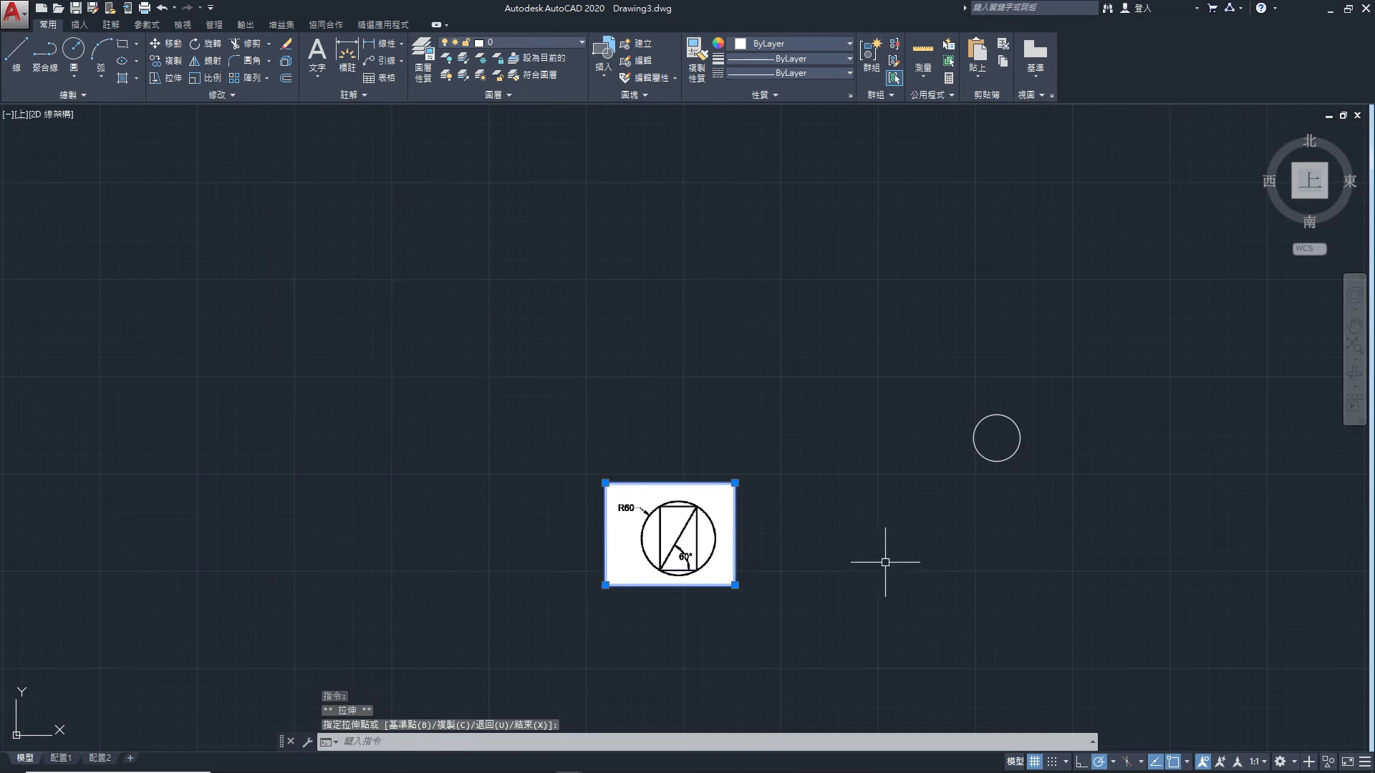
scroll(733, 598, "up", 4)
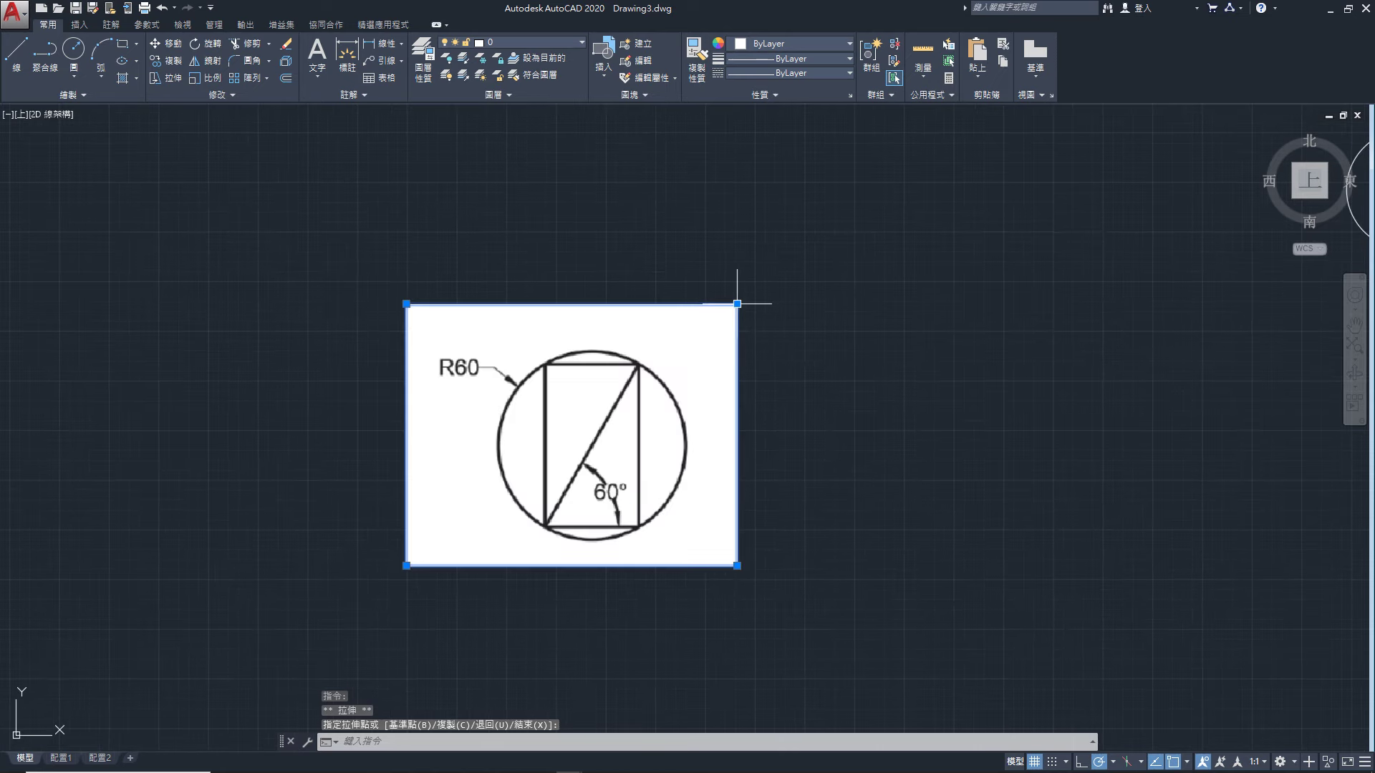
scroll(631, 494, "down", 2)
scroll(630, 494, "down", 2)
scroll(631, 493, "down", 2)
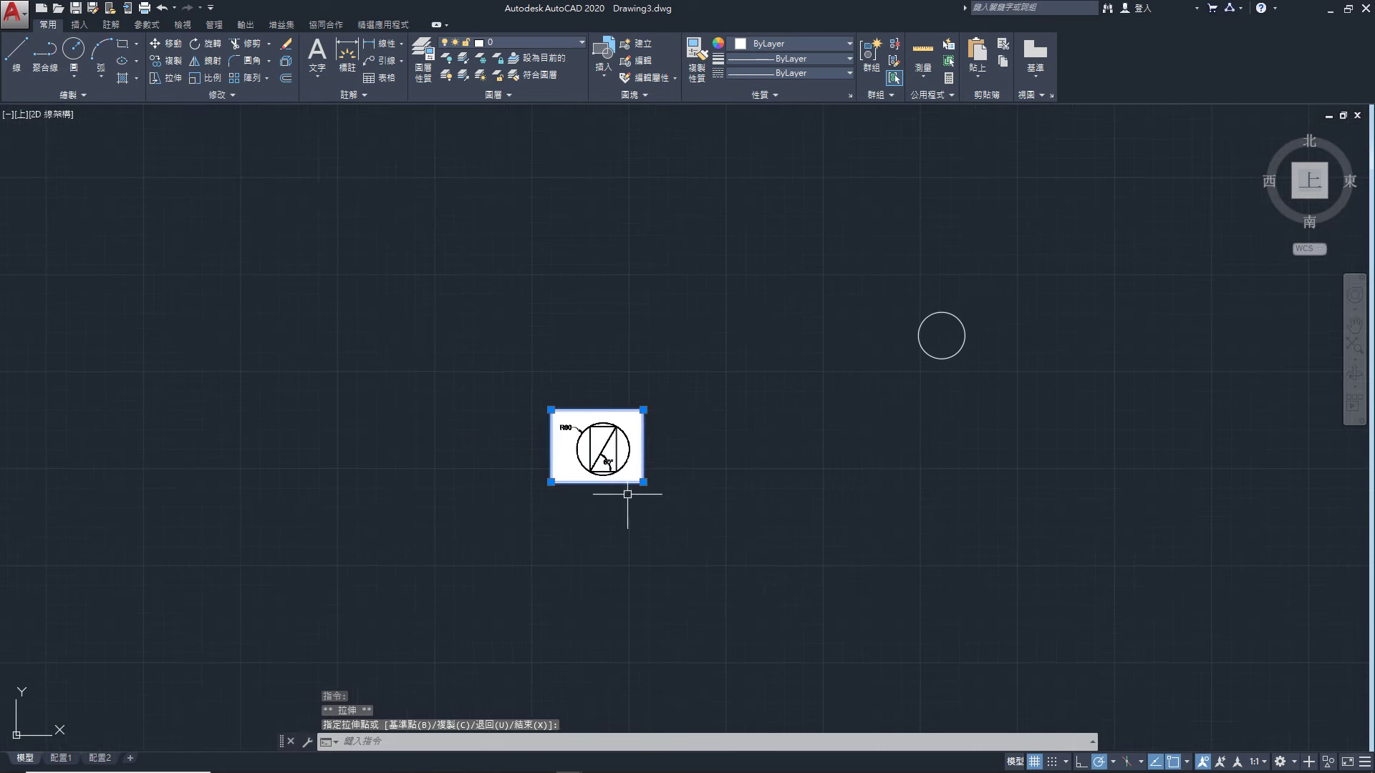
scroll(637, 433, "up", 3)
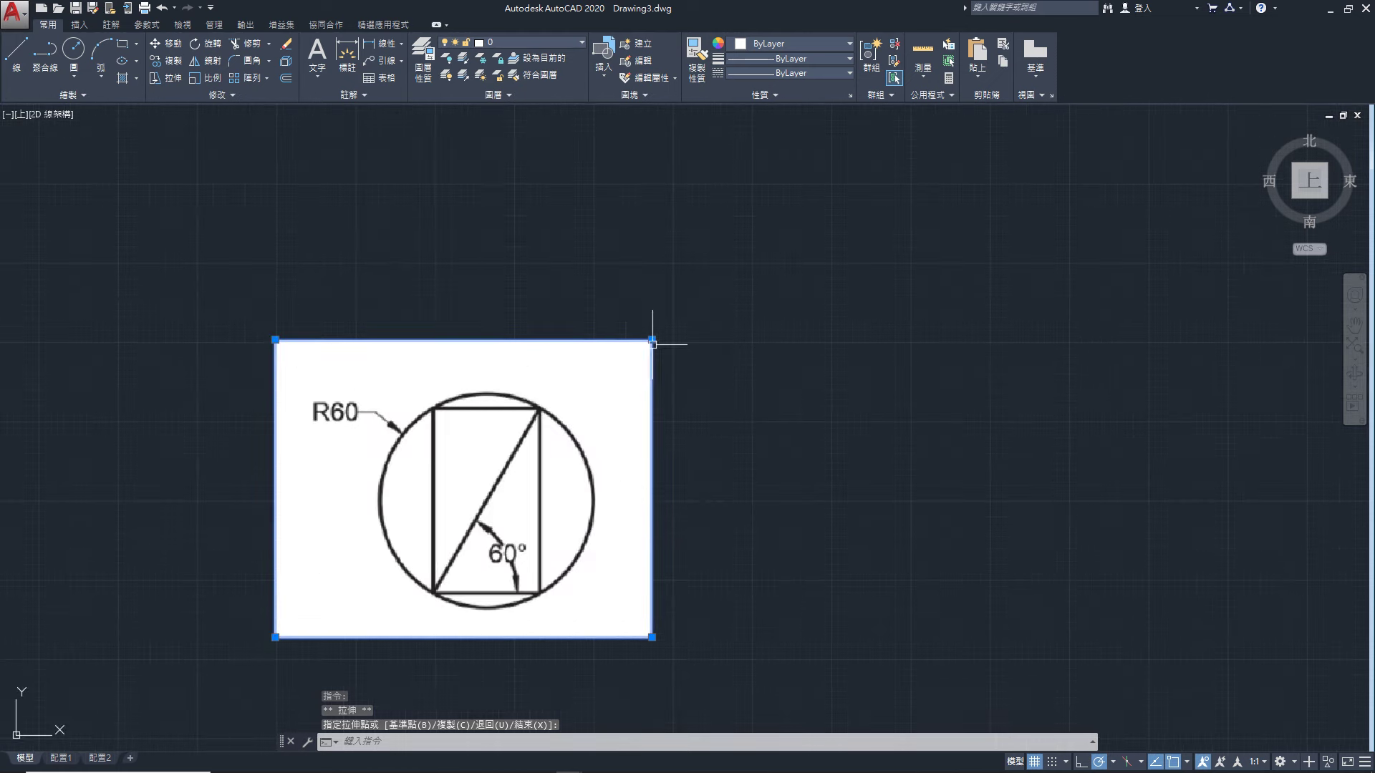
left_click(630, 356)
key("Escape")
Draw another radius-60 circle right of the resized reference image
middle_click_drag(854, 542, 722, 450)
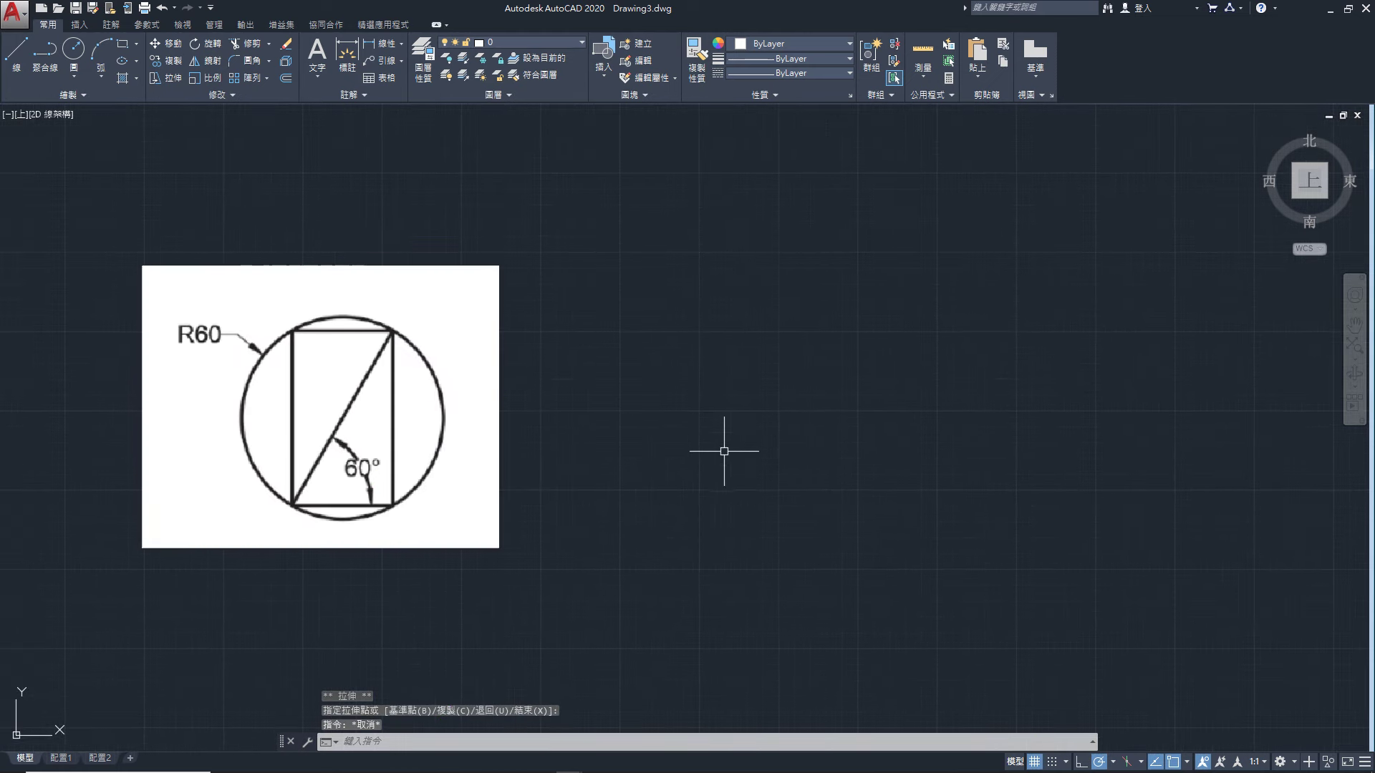
type("c")
key("space")
left_click(744, 422)
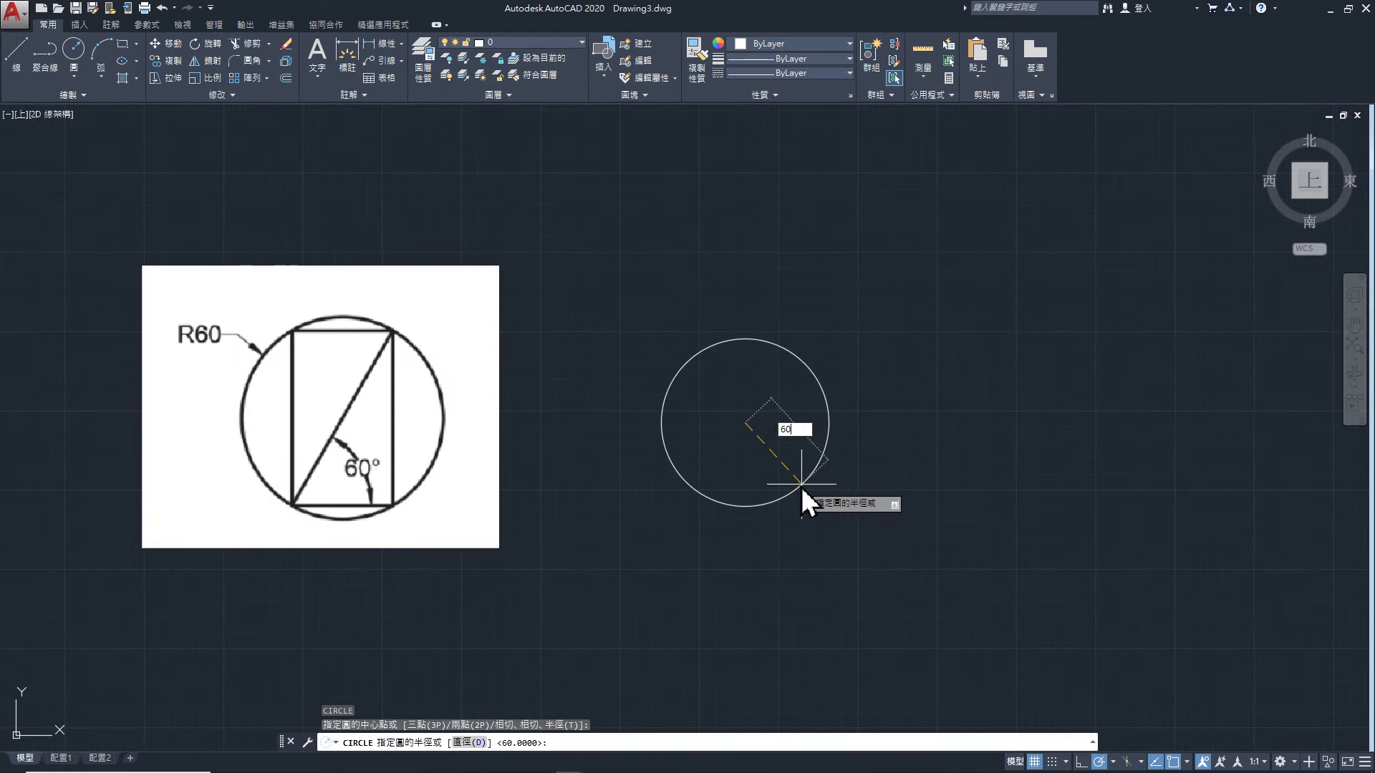
key("space")
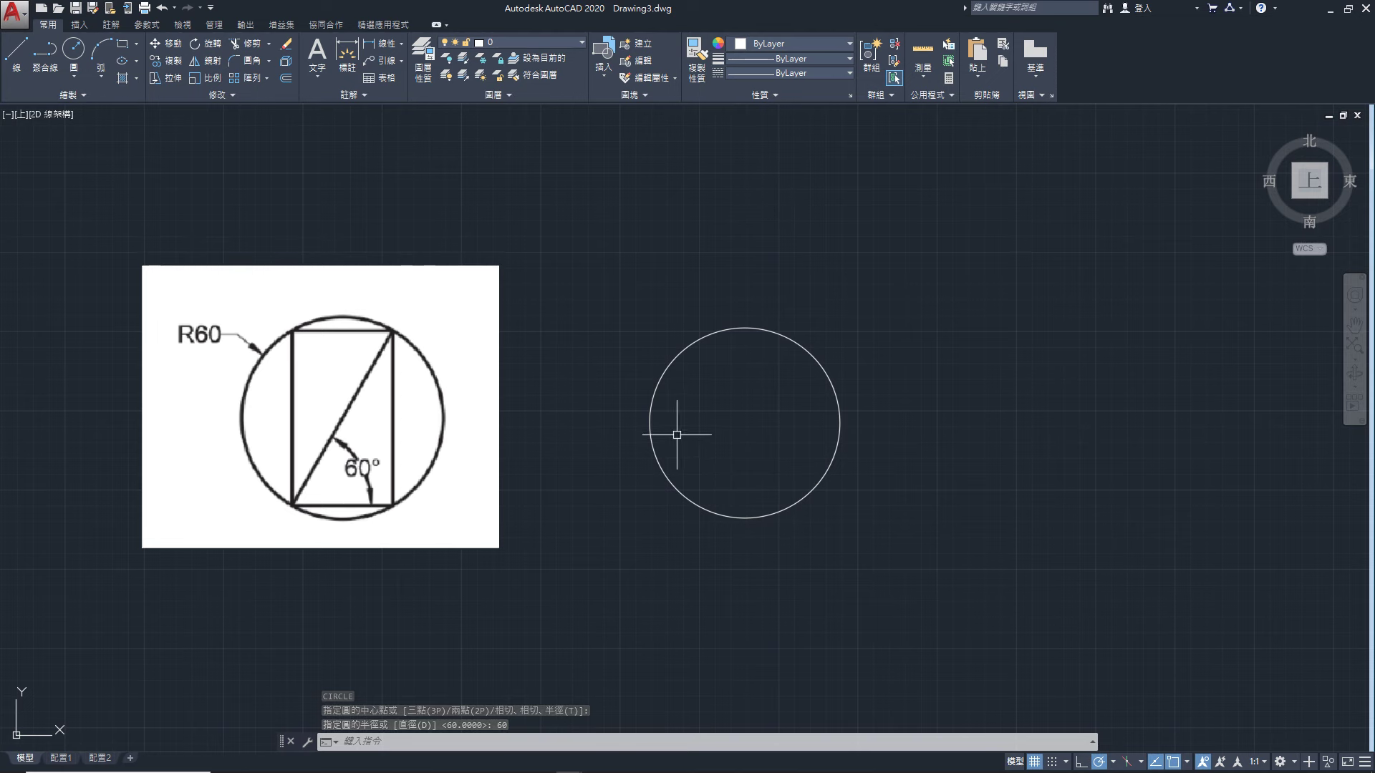
scroll(671, 429, "down", 1)
scroll(699, 431, "up", 1)
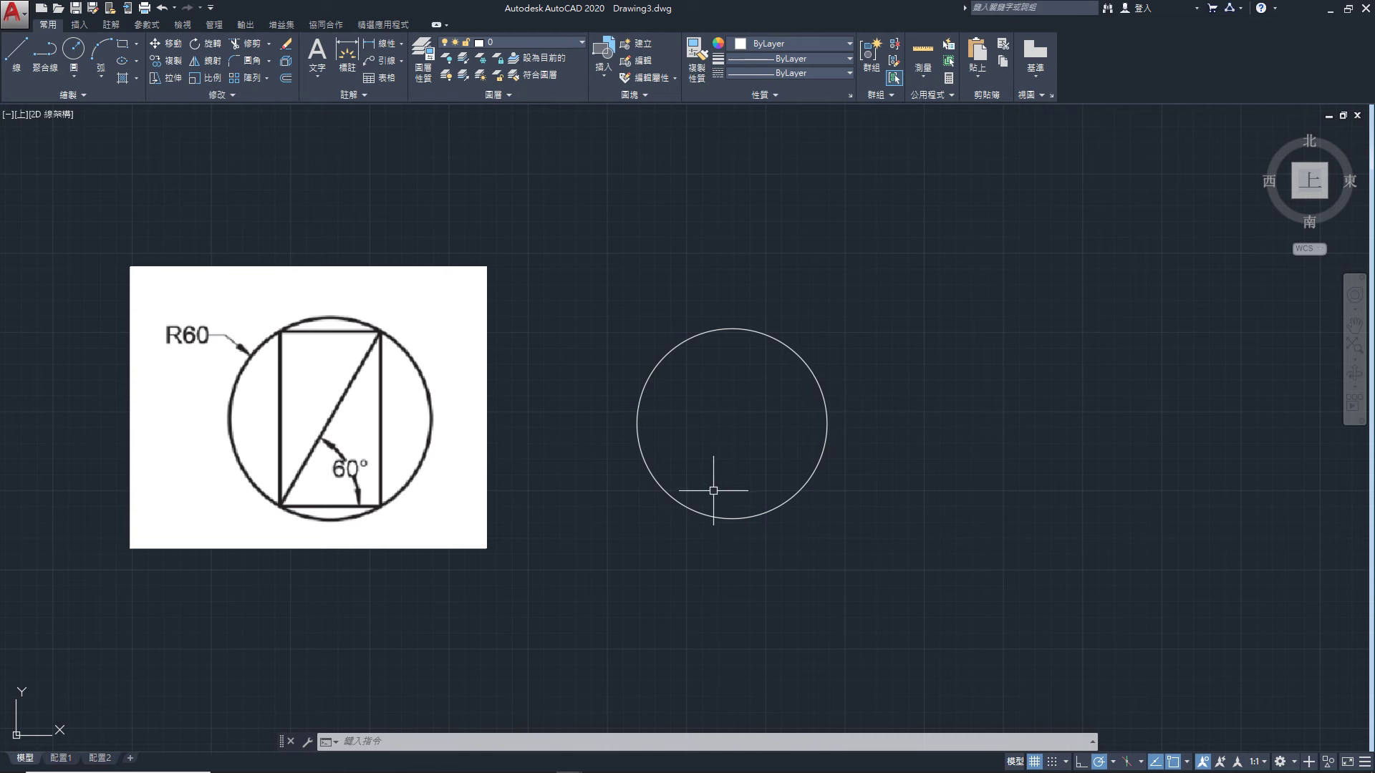
middle_click_drag(714, 482, 764, 483)
type("x")
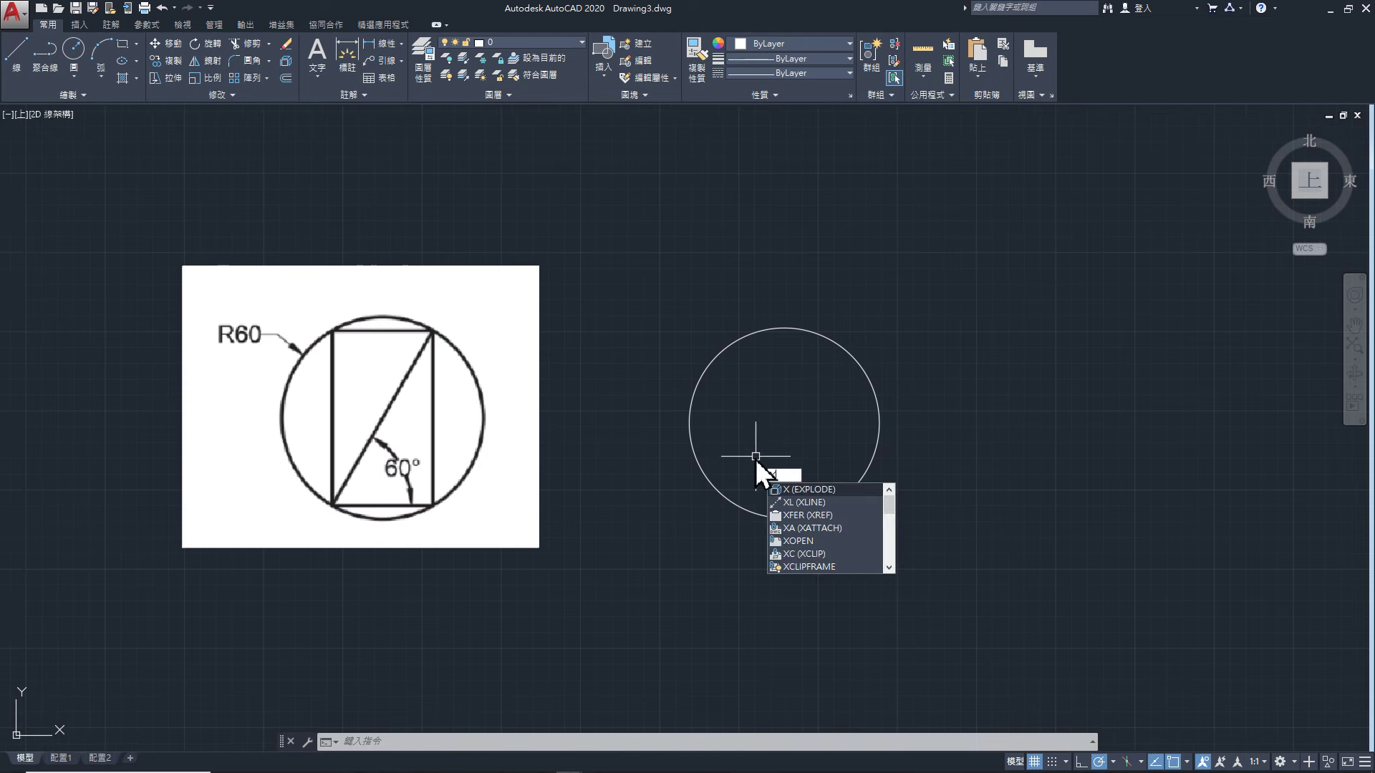
type("l")
Add an XLINE at a 60° angle passing through the radius-60 circle's centre
key("Return")
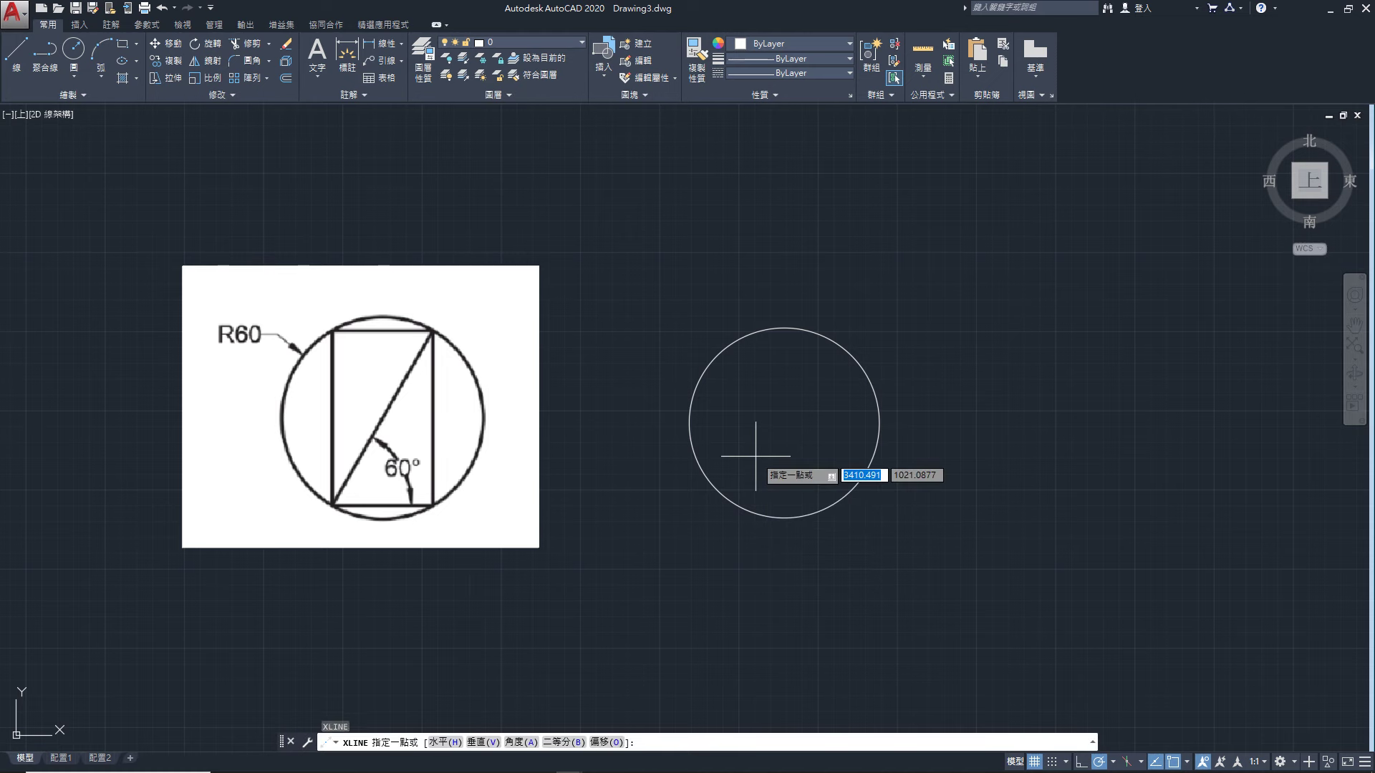
left_click(522, 743)
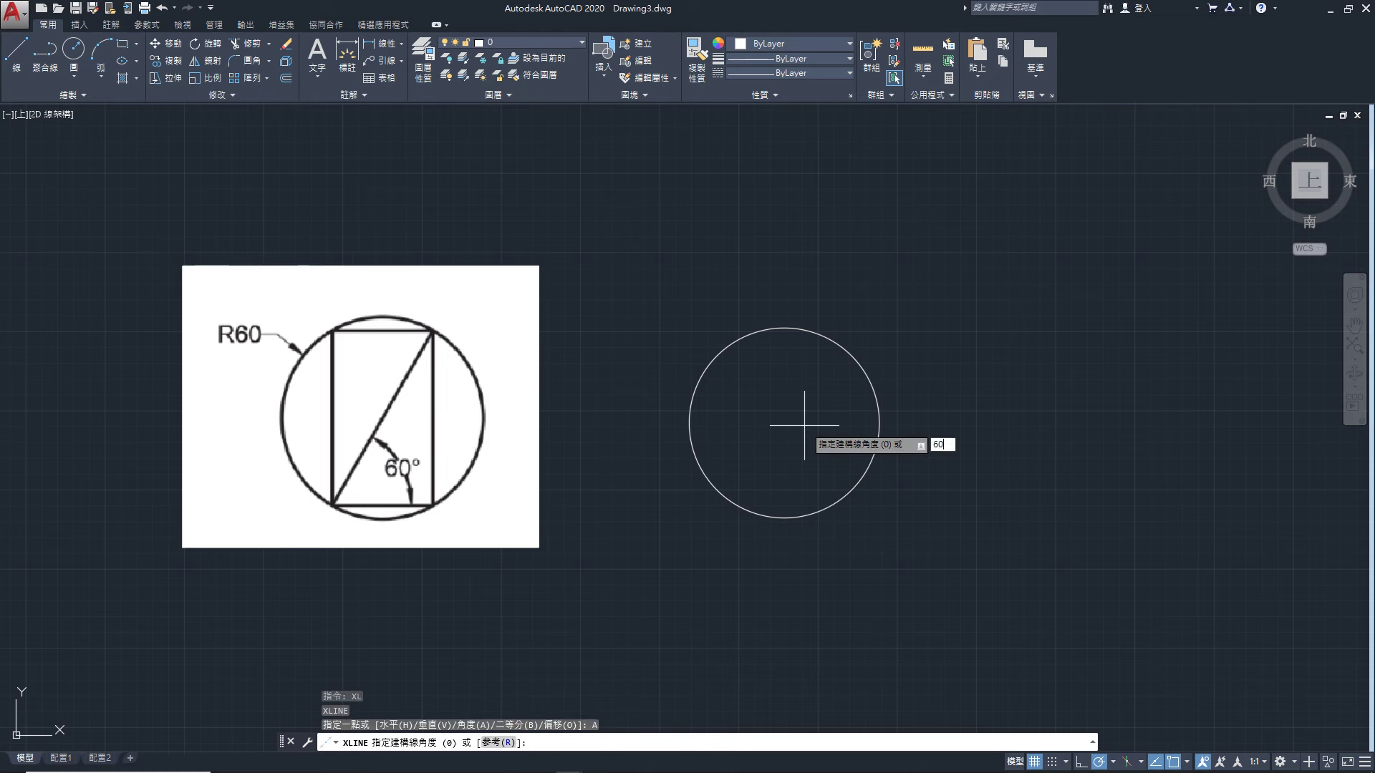
key("Return")
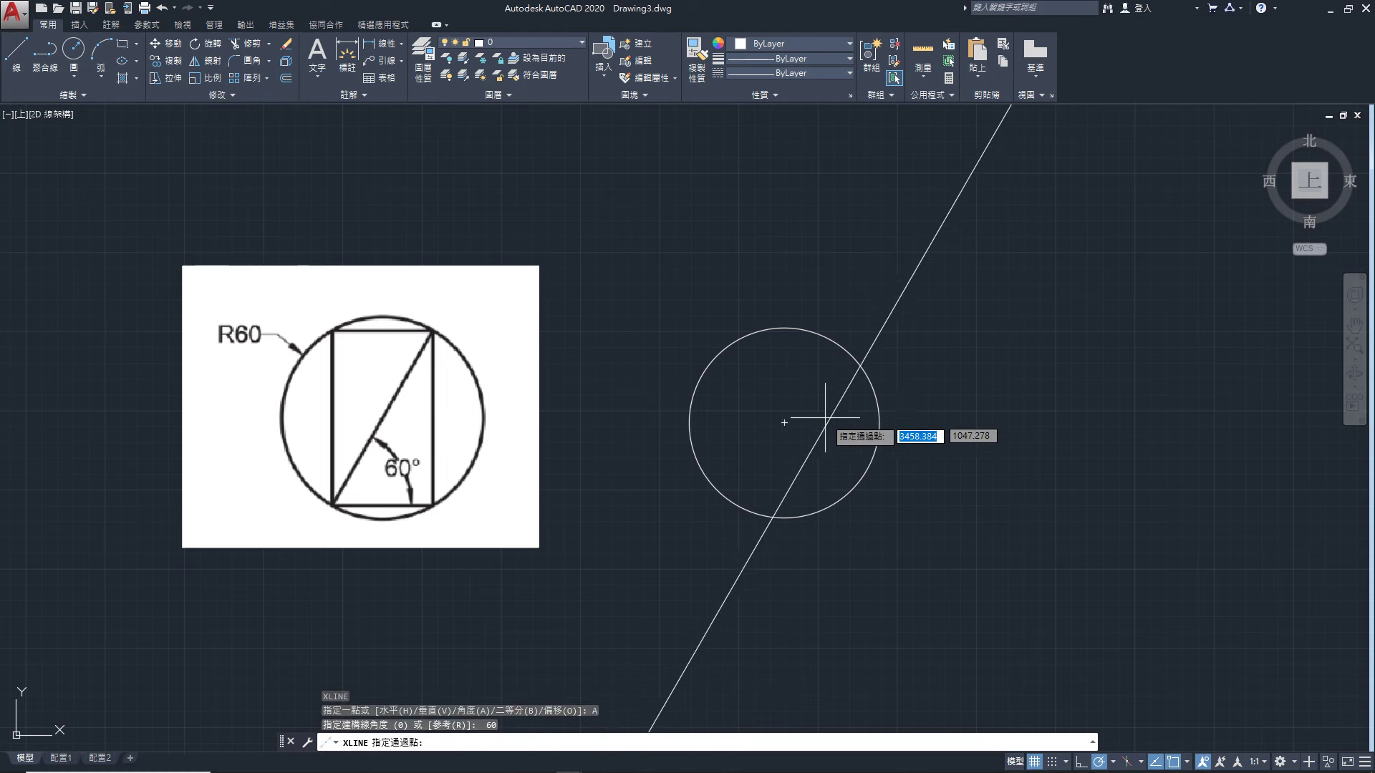
left_click(784, 423)
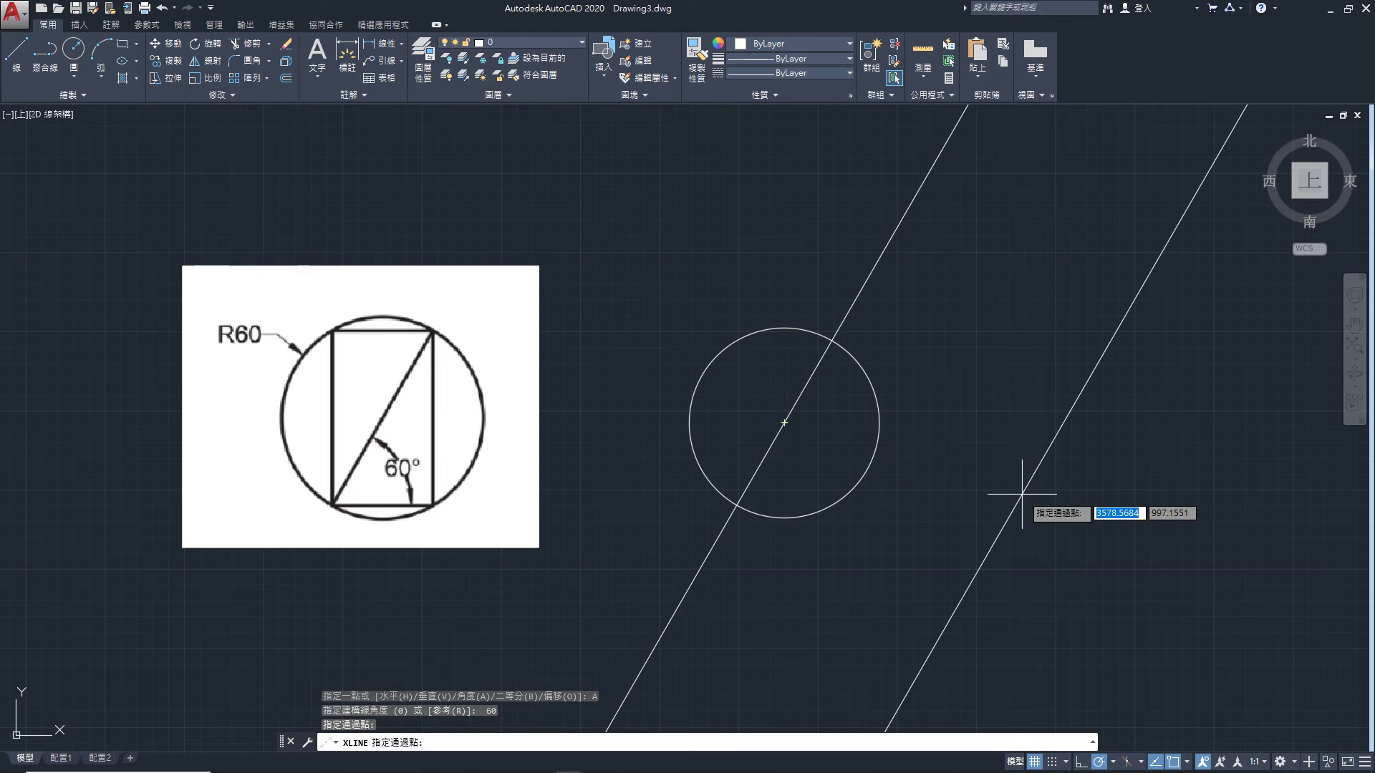
key("Return")
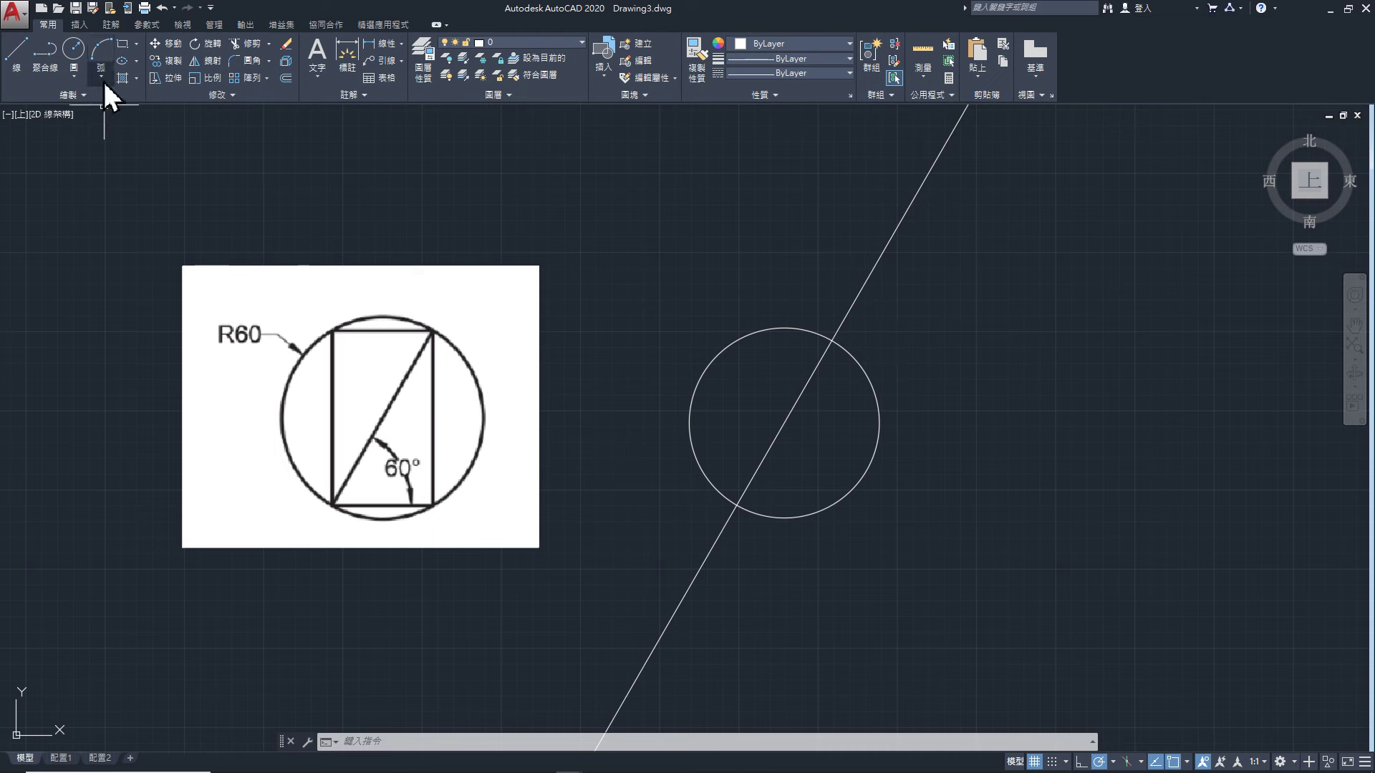
Draw a rectangle cornered at the upper and lower 60° line–circle intersections
left_click(126, 44)
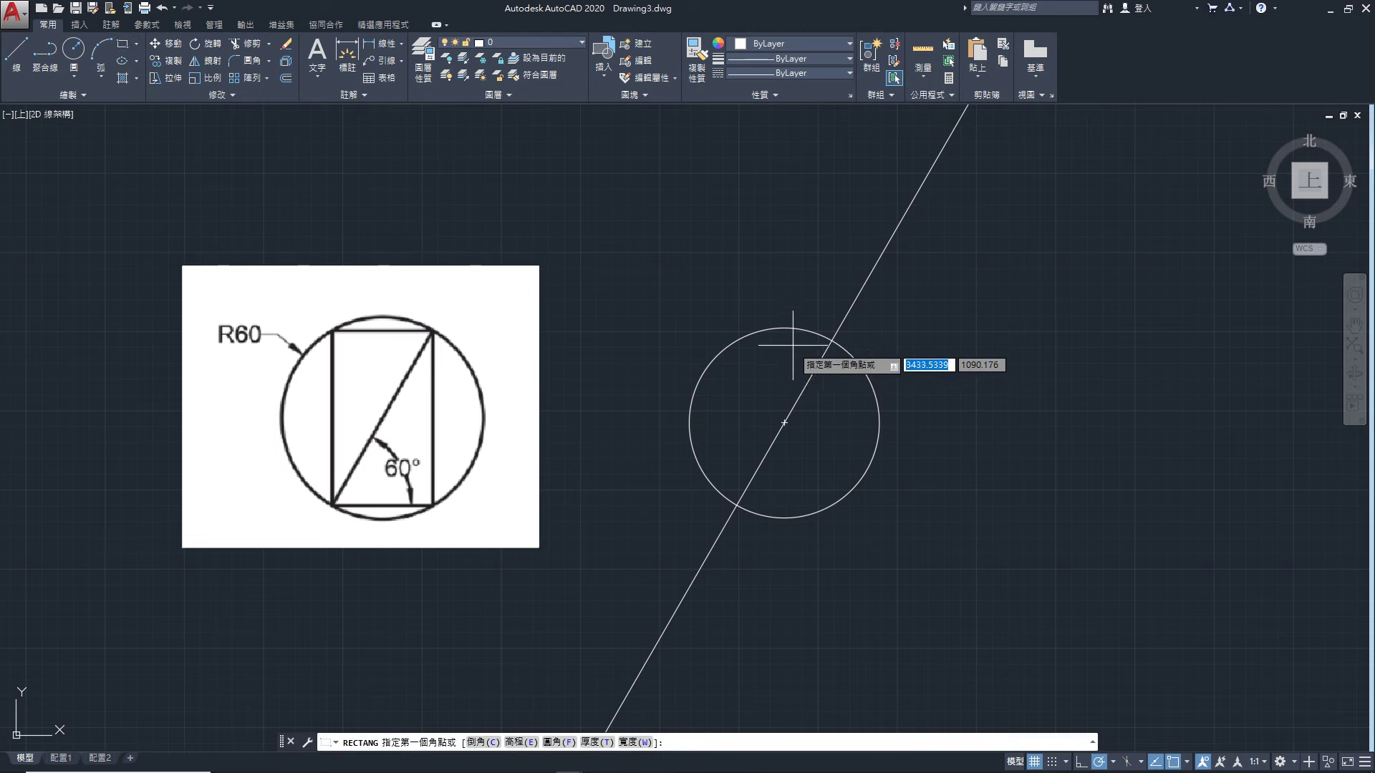
left_click(831, 341)
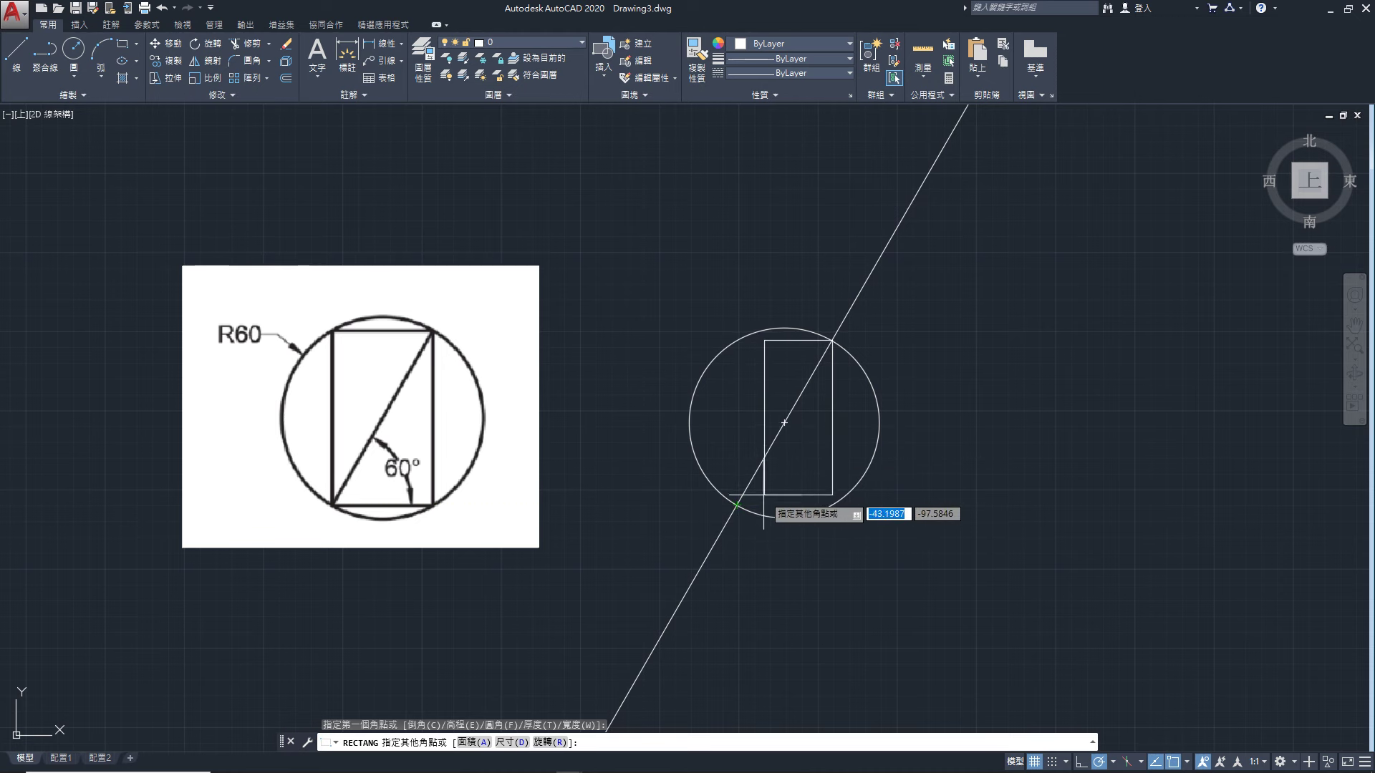
left_click(736, 505)
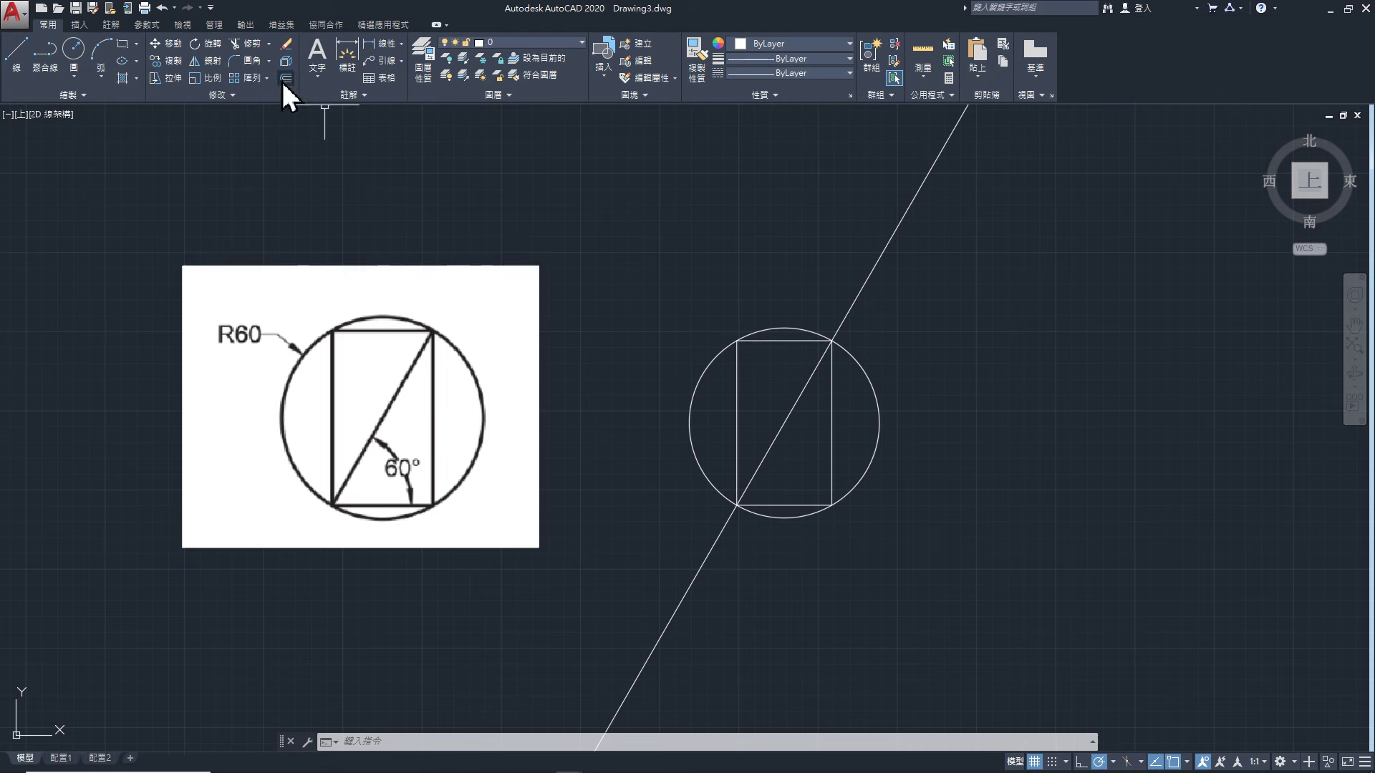
left_click(252, 45)
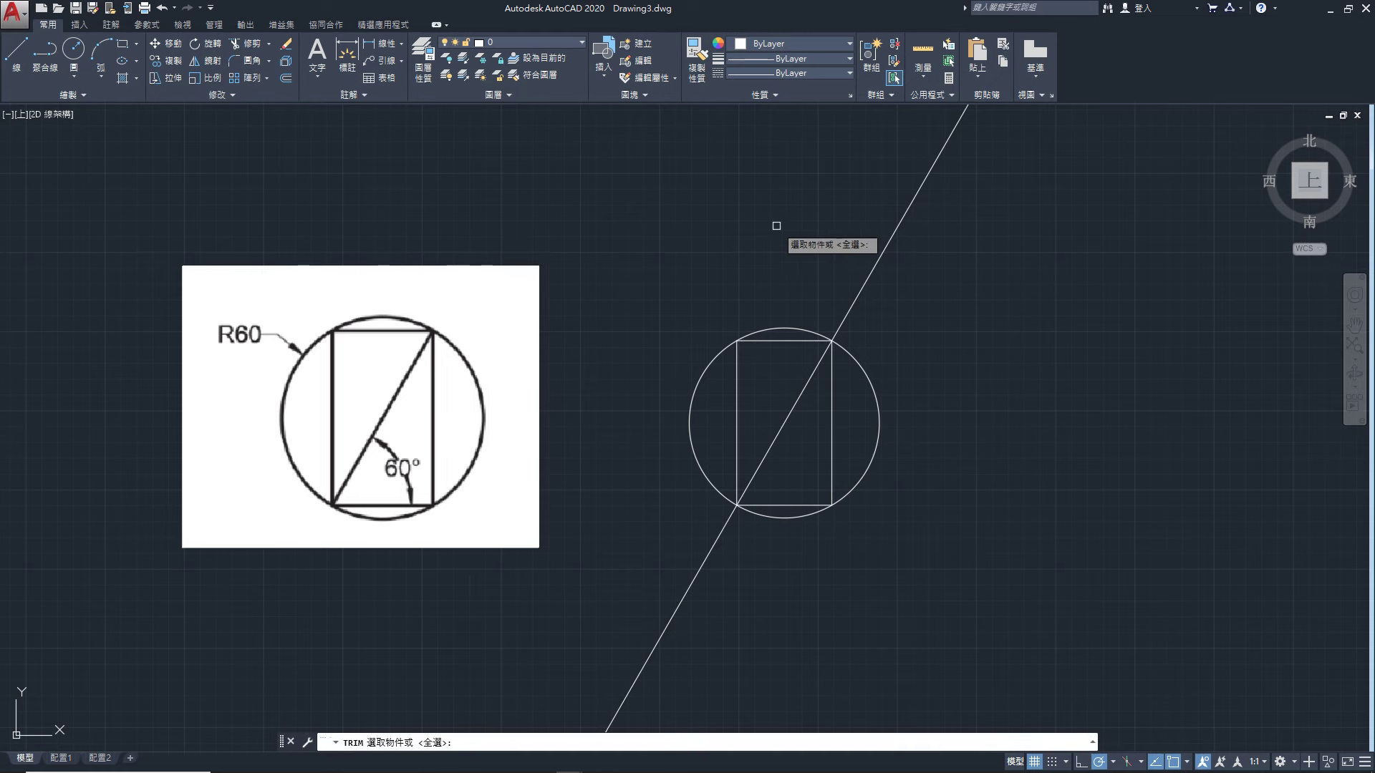
Trim the 60° line above and below the circle, leaving only the rectangle's diagonal
key("Return")
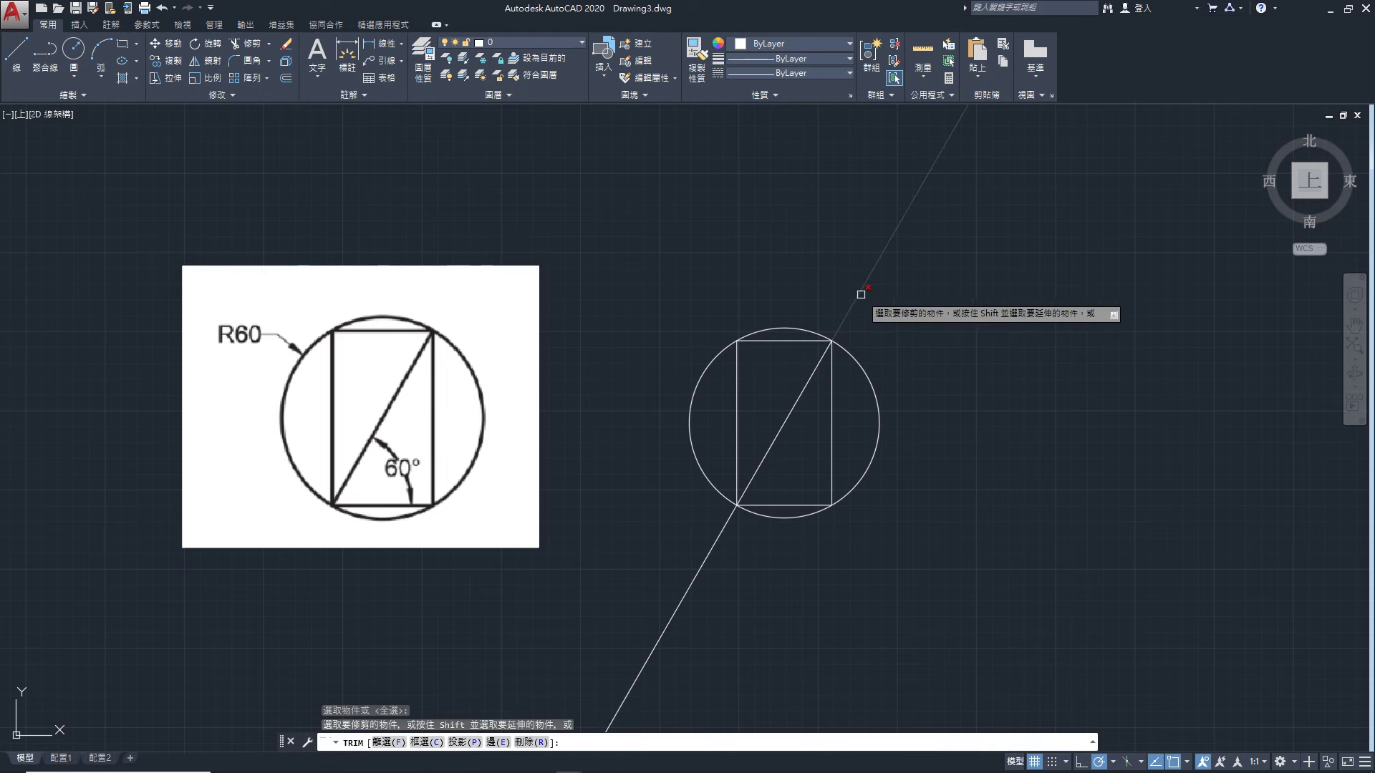
left_click(861, 294)
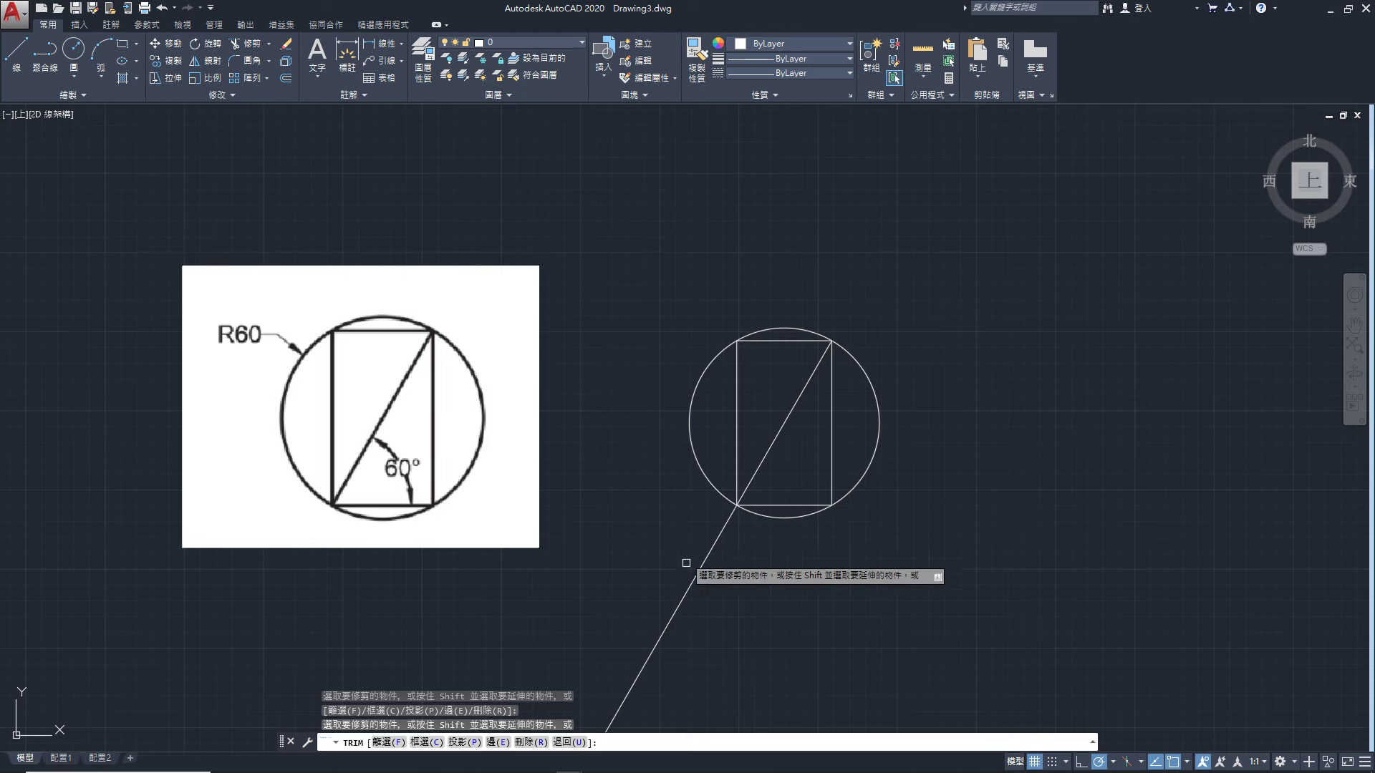
left_click(716, 544)
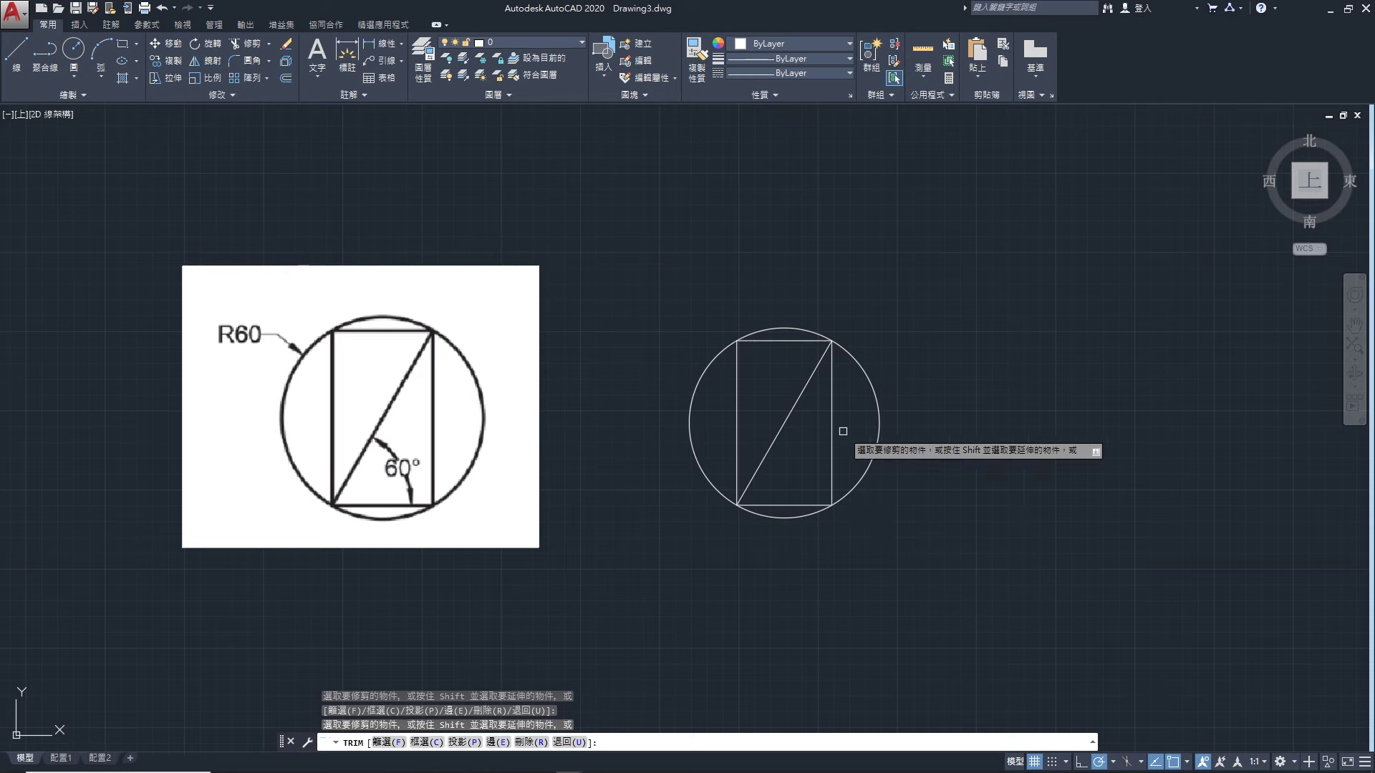
key("Return")
middle_click_drag(768, 457, 839, 454)
scroll(823, 454, "up", 3)
scroll(825, 455, "down", 3)
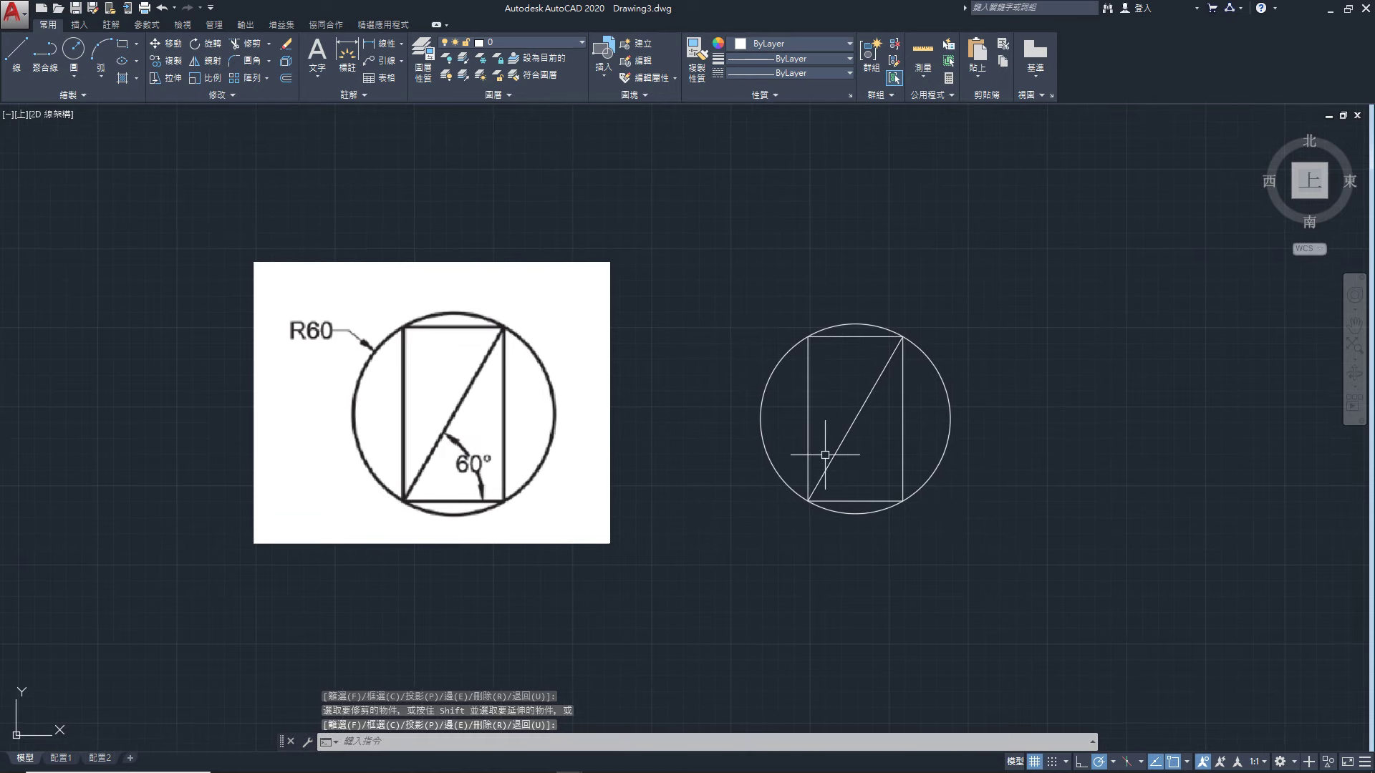
left_click(345, 58)
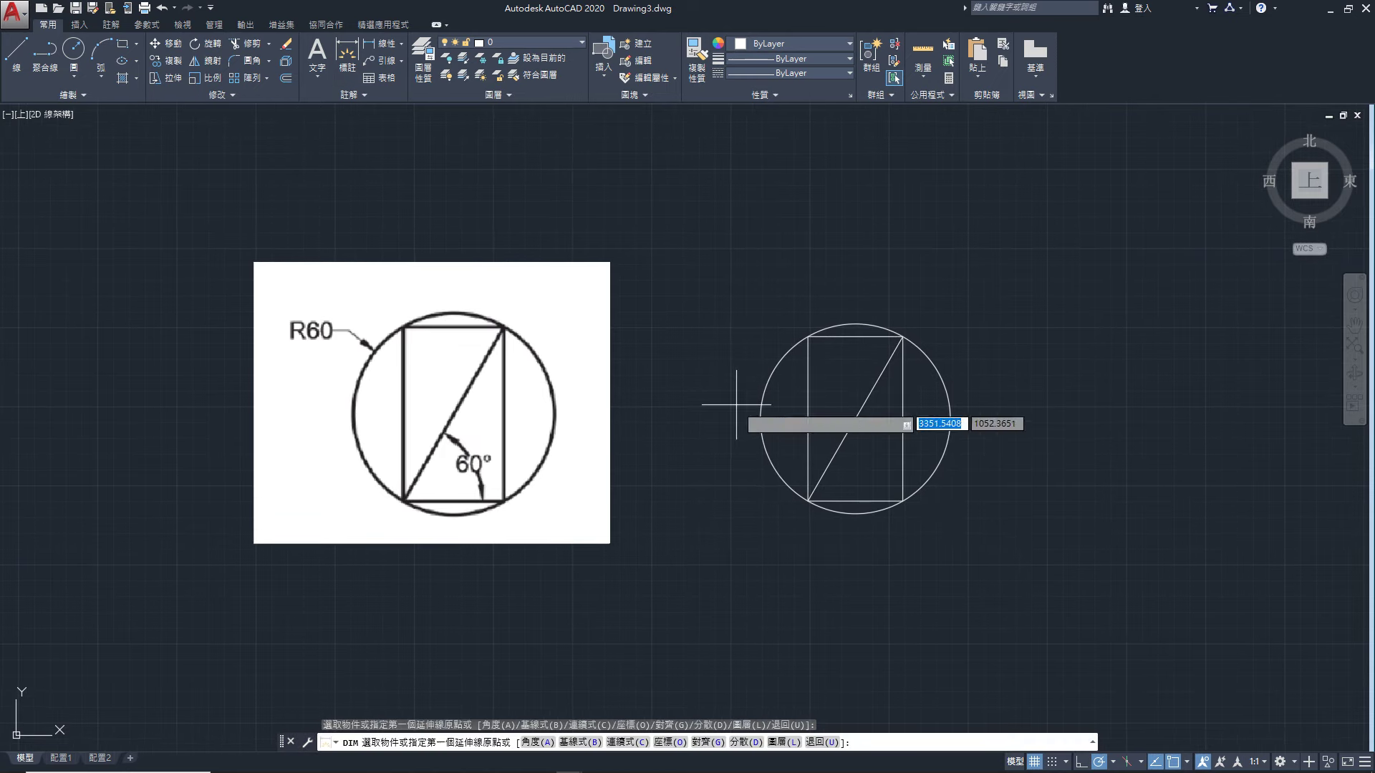
Add a 60° angular dimension between the diagonal and the rectangle's bottom edge
left_click(840, 445)
scroll(842, 472, "up", 4)
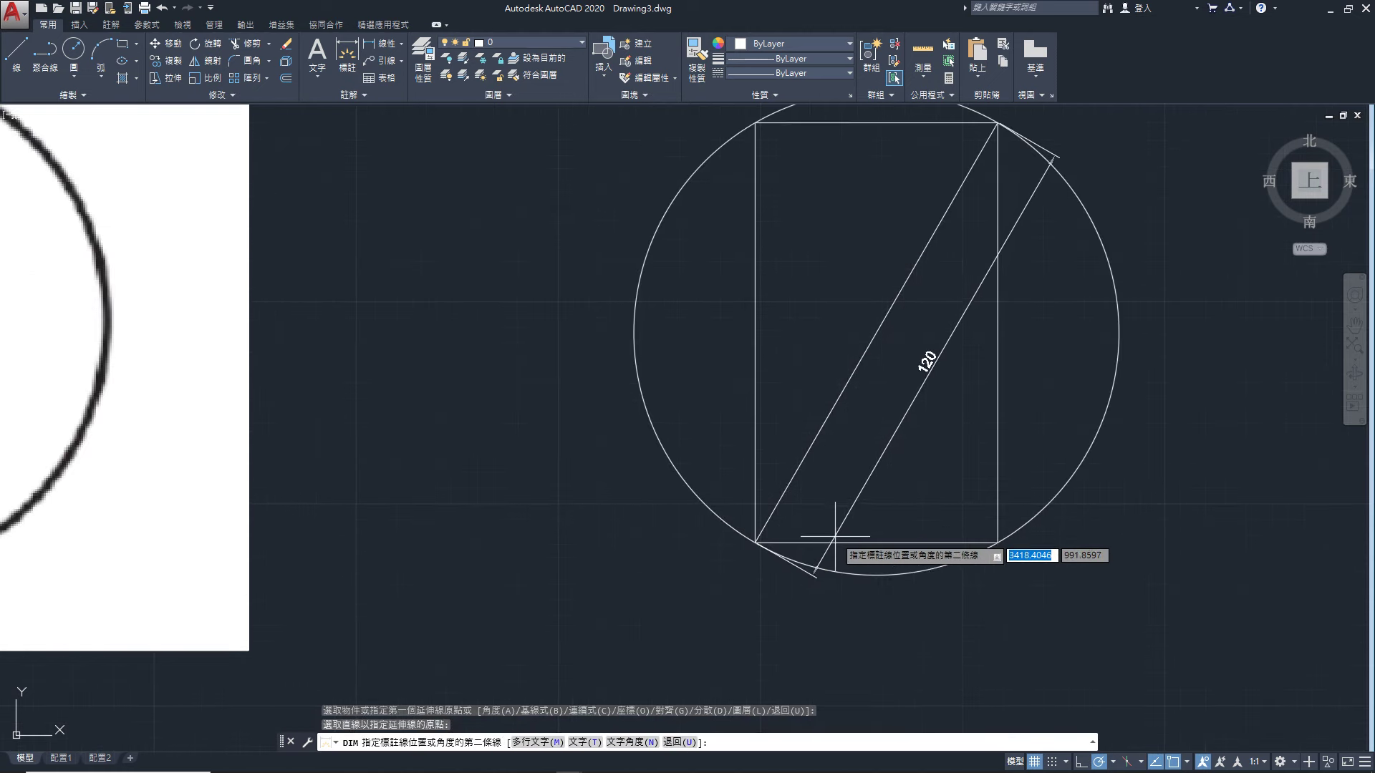
left_click(835, 539)
left_click(835, 487)
scroll(837, 503, "down", 4)
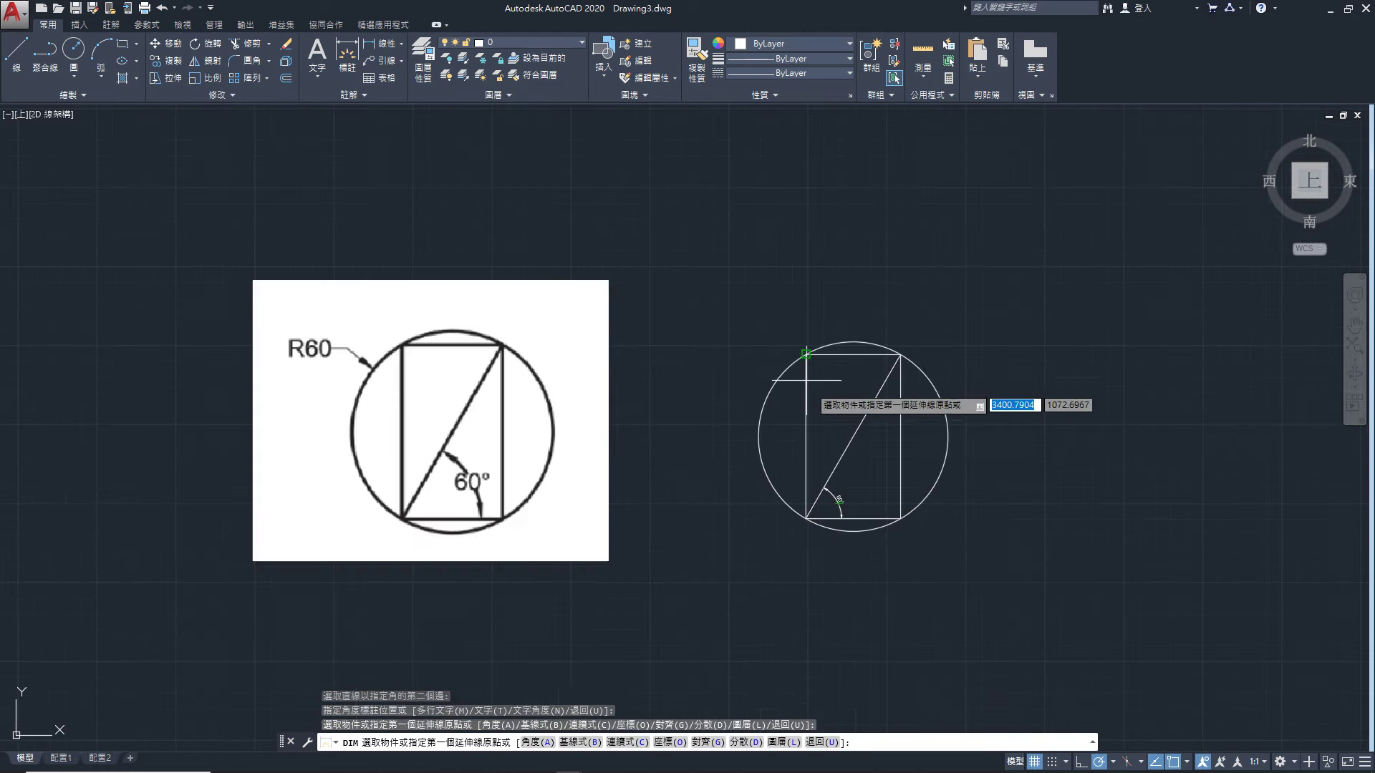
key("Return")
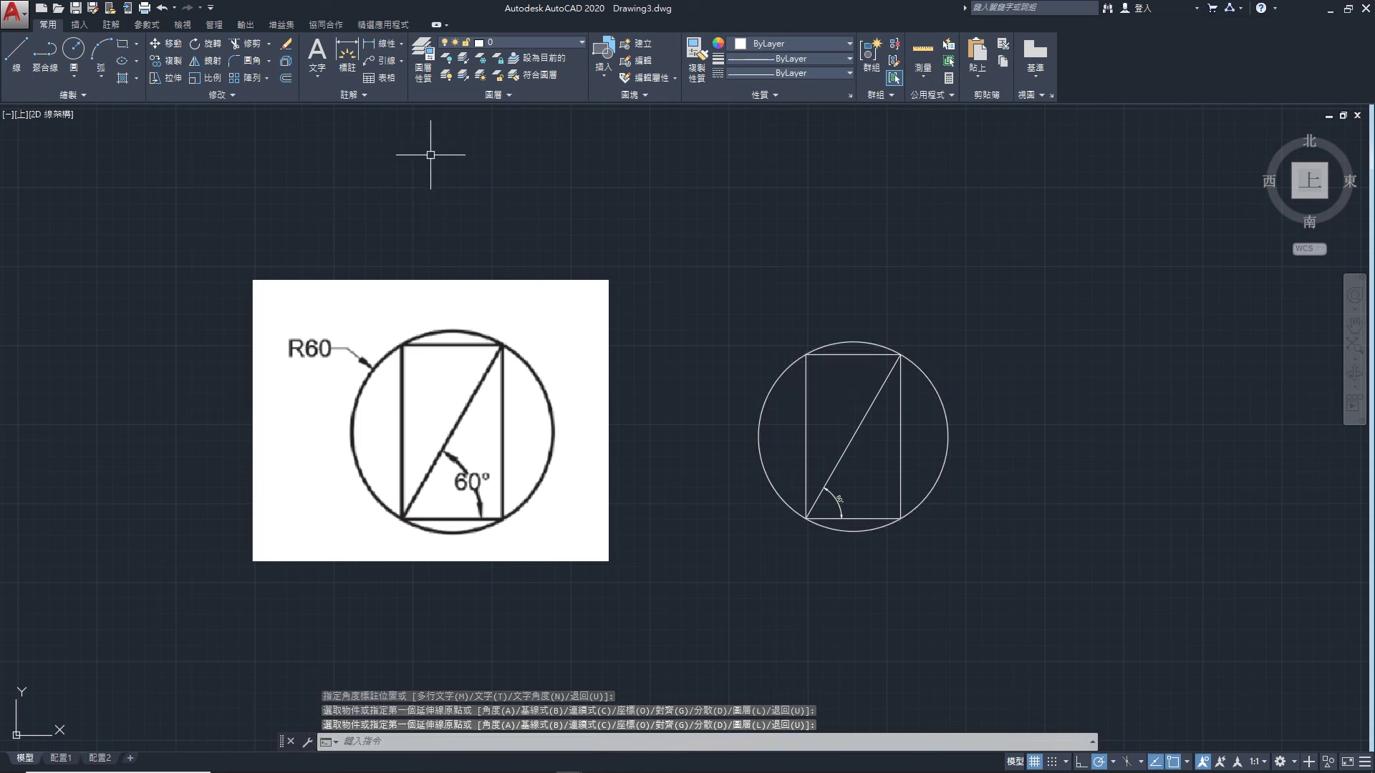
Add an R60 radius dimension on the circle, labelled at its upper left
left_click(396, 44)
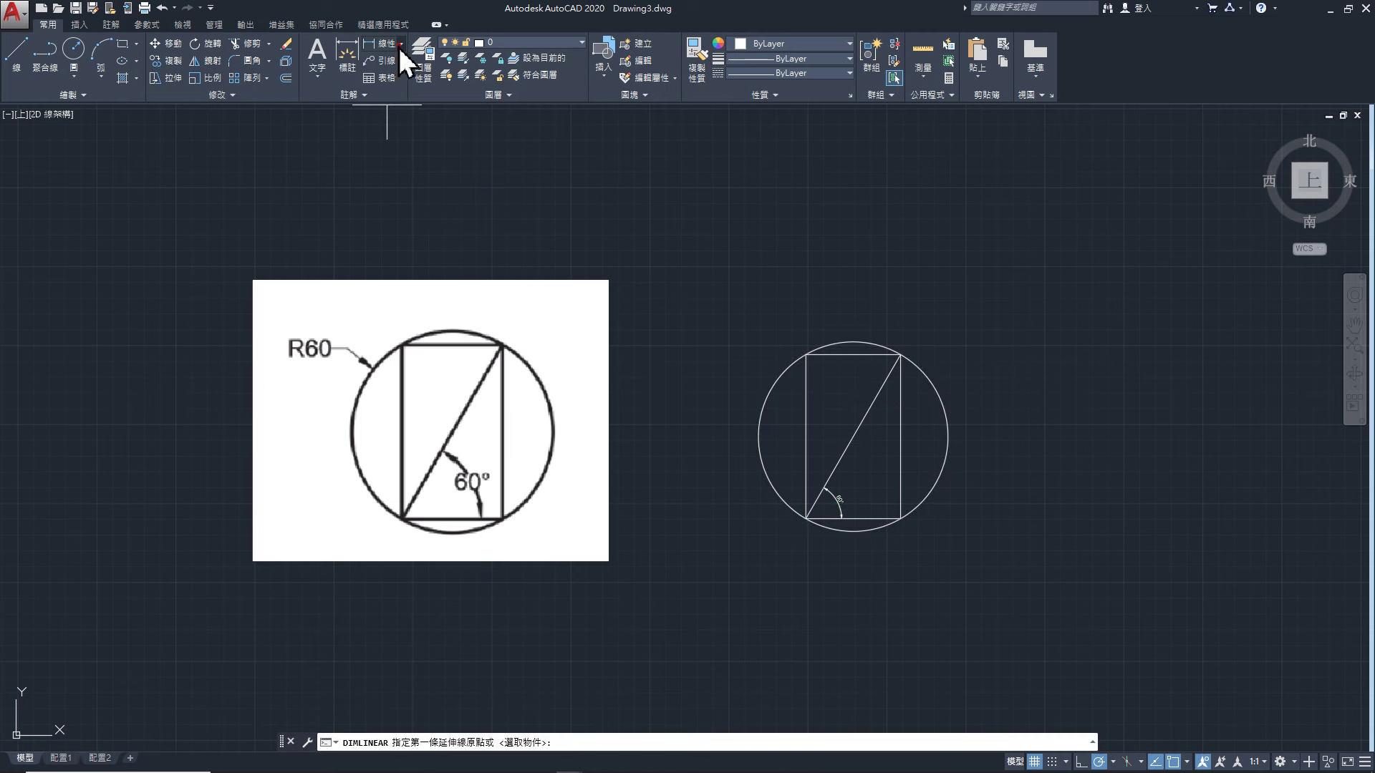
left_click(398, 47)
left_click(410, 186)
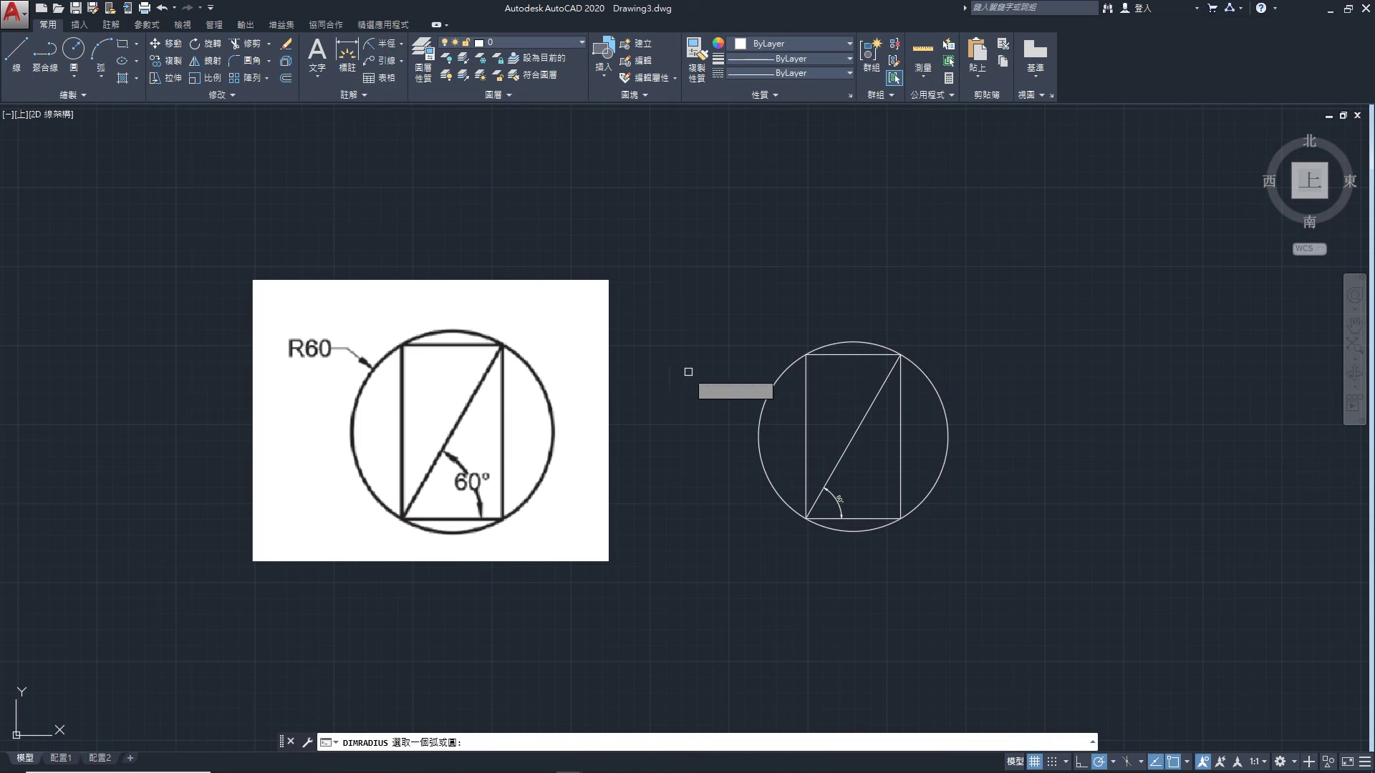
left_click(761, 417)
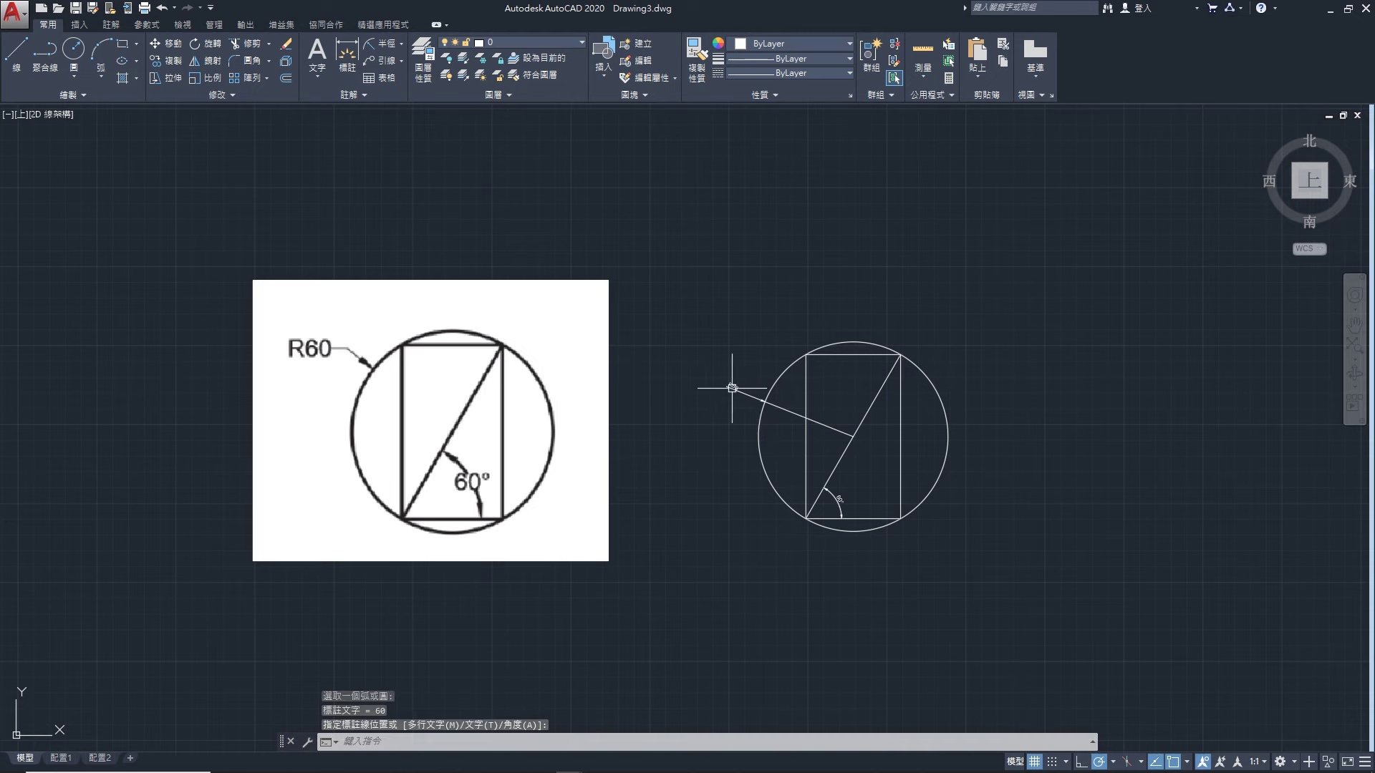
scroll(761, 401, "up", 4)
scroll(764, 401, "down", 2)
left_click(767, 411)
scroll(869, 393, "up", 1)
key("Escape")
key("Escape")
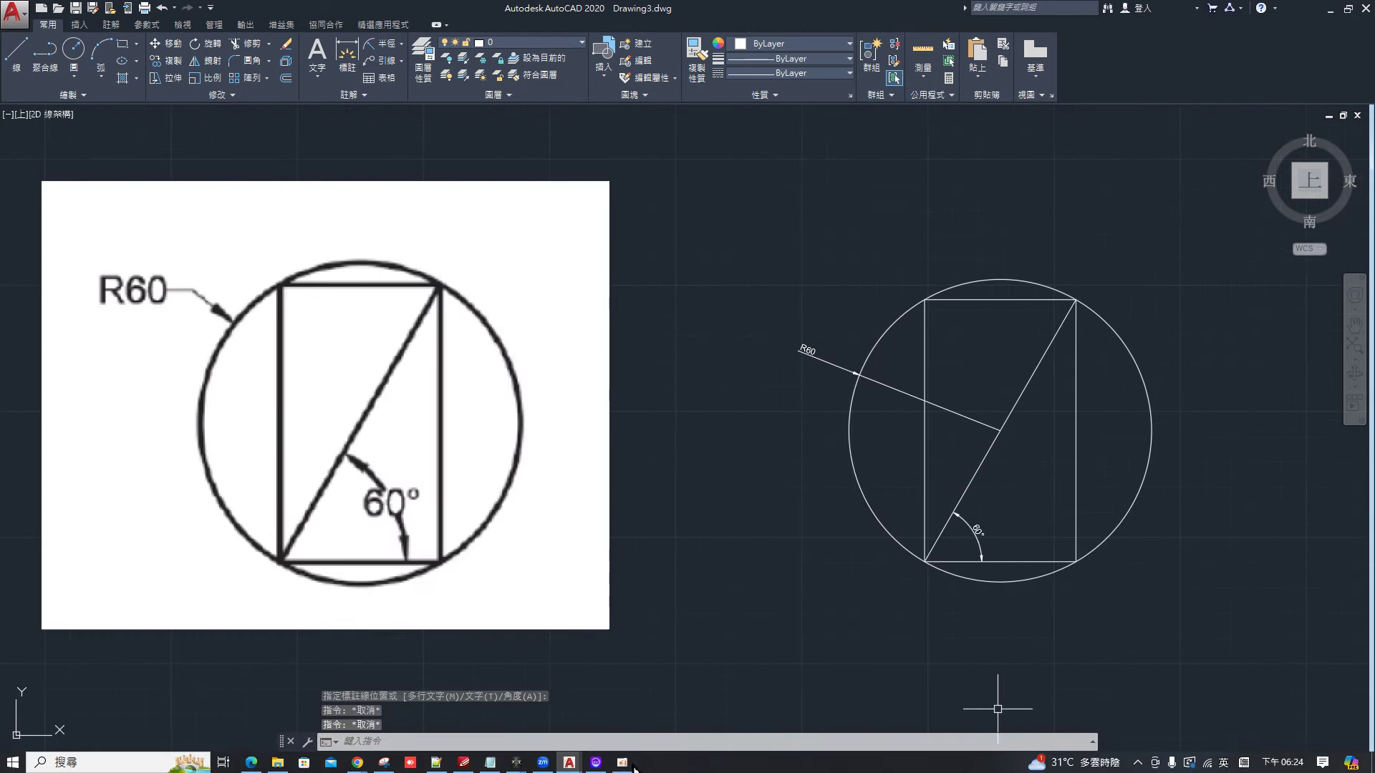